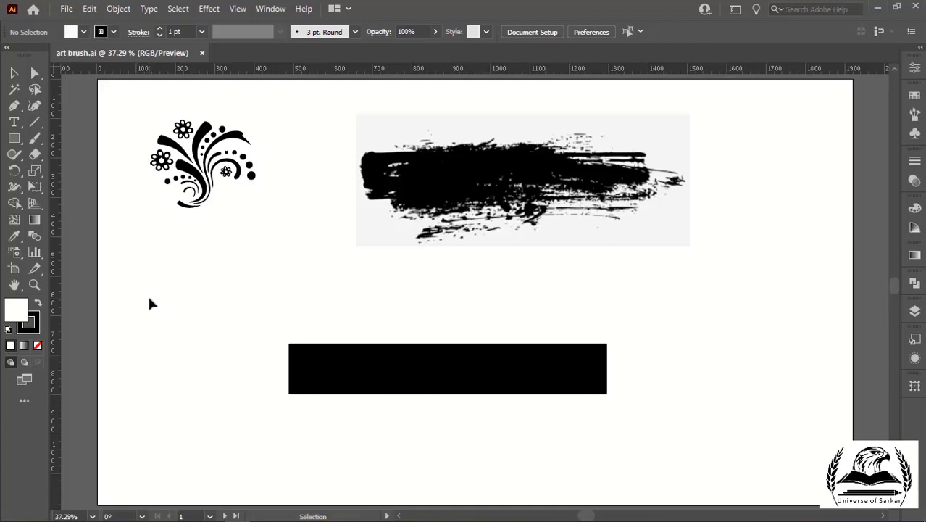
- Add the white ribbon brush from the Decorative_Banners and Seals library to the Brushes panel
left_click(915, 115)
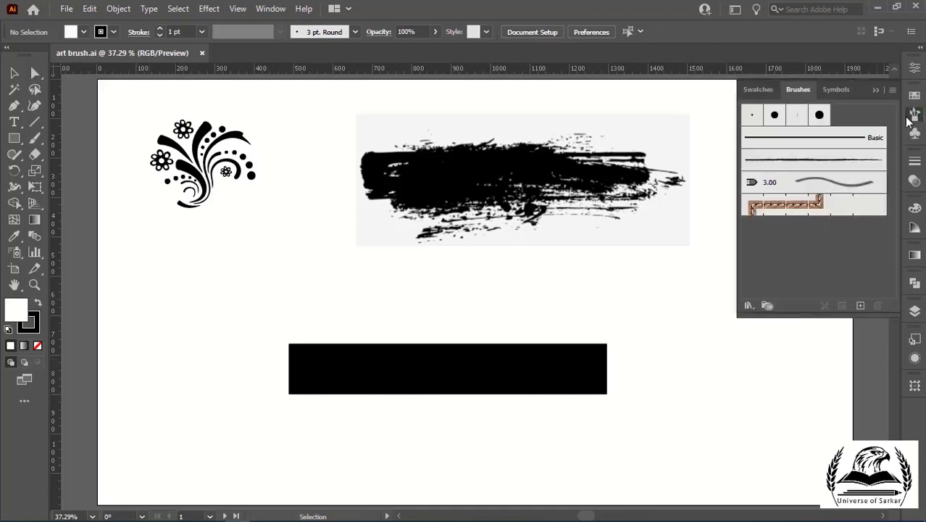
left_click(748, 305)
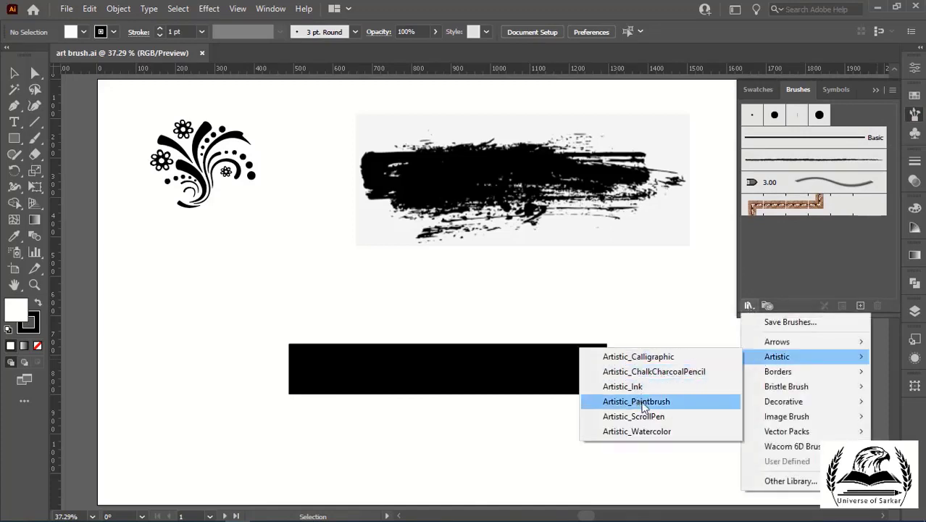
mouse_move(783, 402)
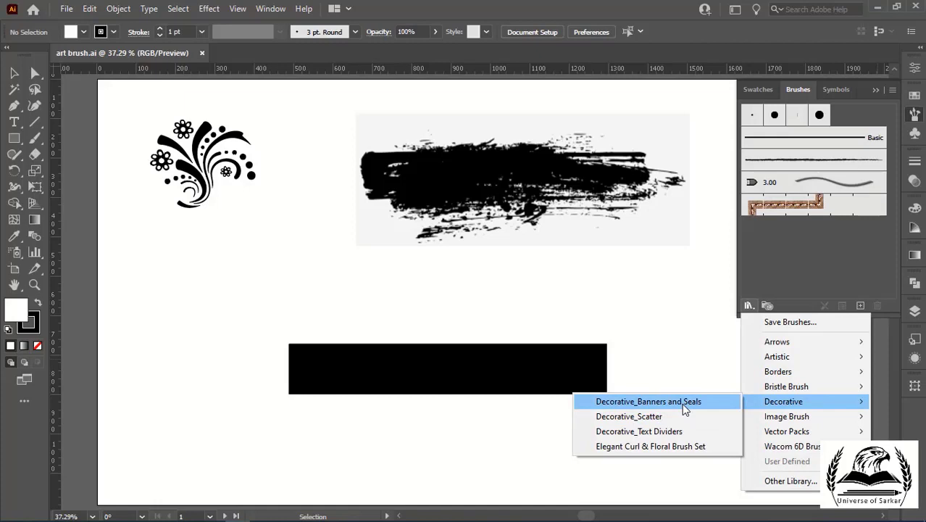
left_click(682, 403)
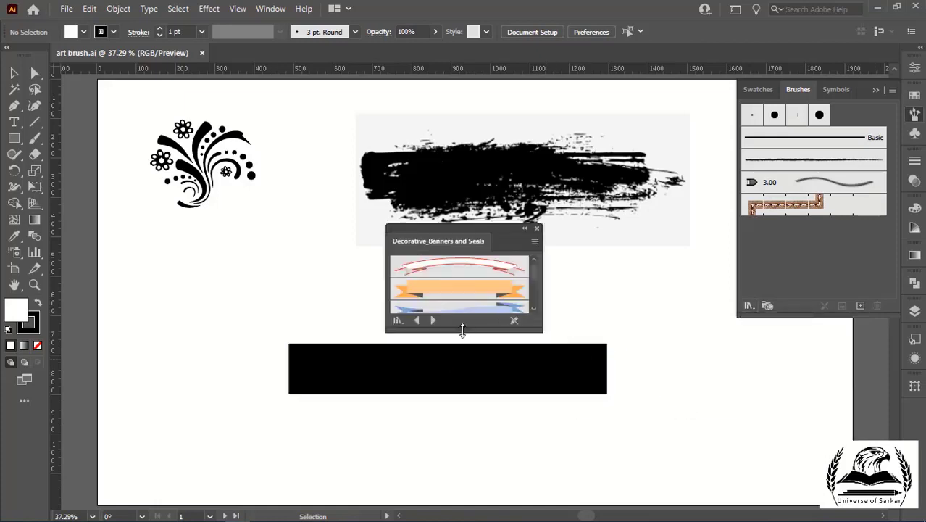
left_click_drag(462, 330, 464, 405)
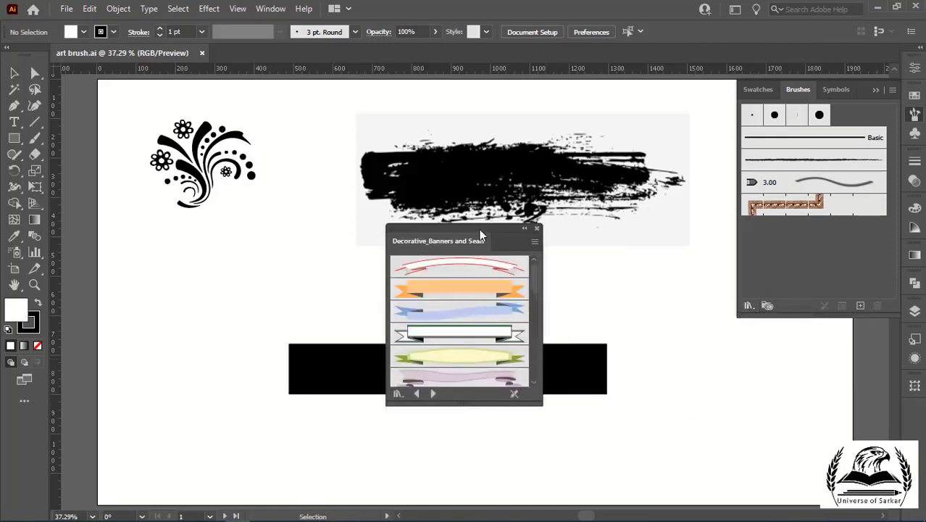
left_click_drag(479, 236, 423, 184)
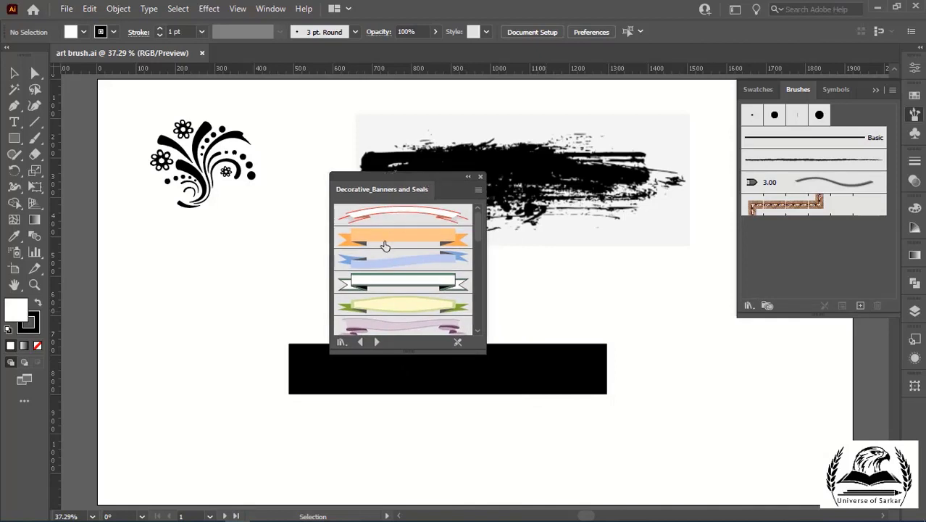
scroll(400, 248, "down", 3)
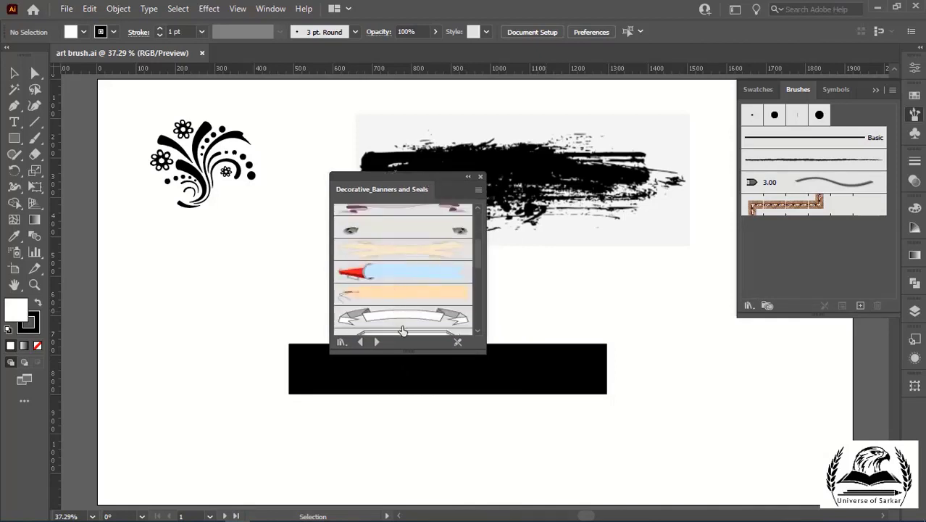
left_click(405, 319)
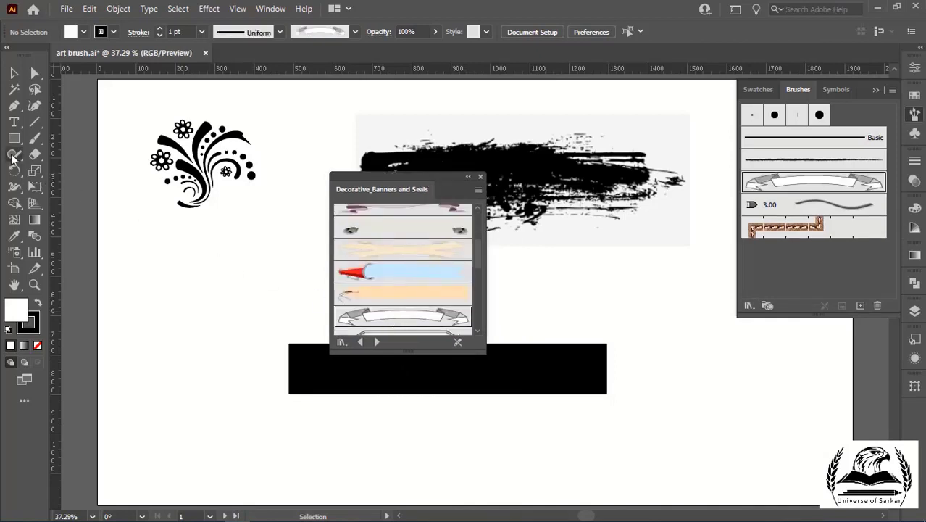
- Paint trial strokes with the white ribbon, diamond border and orange banner brushes
left_click(35, 137)
mouse_move(148, 239)
left_mouse_down()
mouse_move(245, 395)
mouse_move(268, 409)
left_mouse_up()
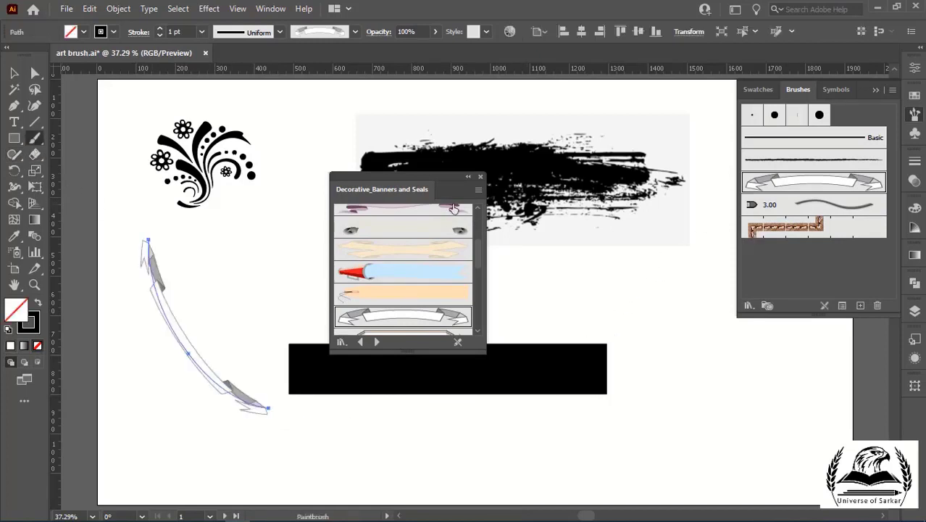
scroll(390, 302, "down", 3)
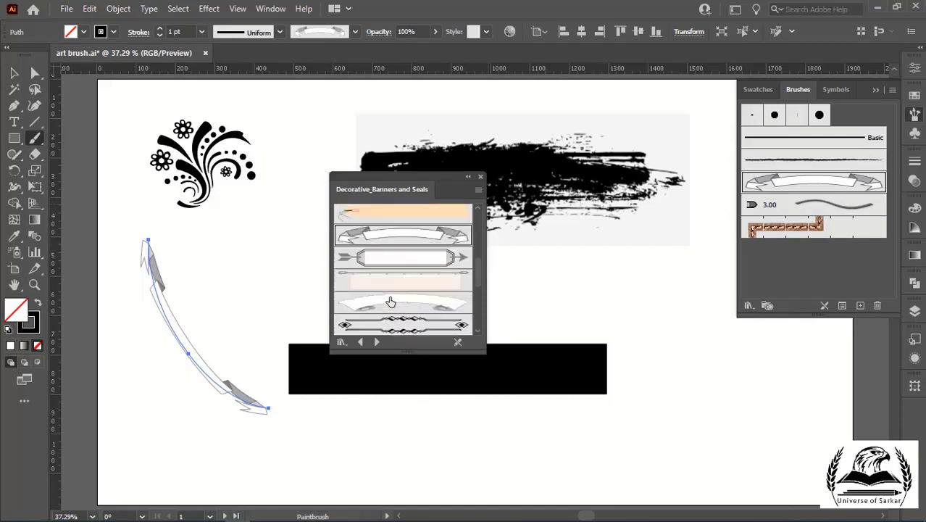
left_click(403, 323)
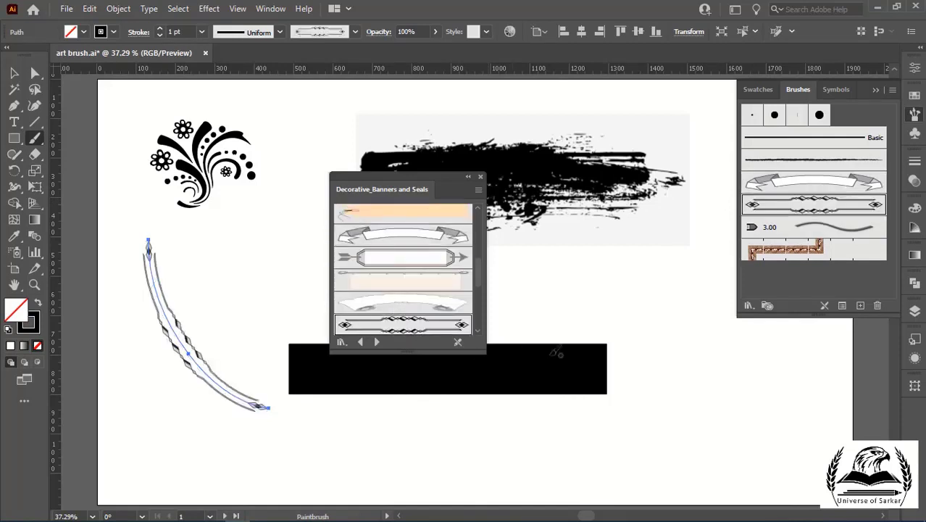
mouse_move(682, 327)
left_mouse_down()
mouse_move(604, 447)
mouse_move(558, 456)
left_mouse_up()
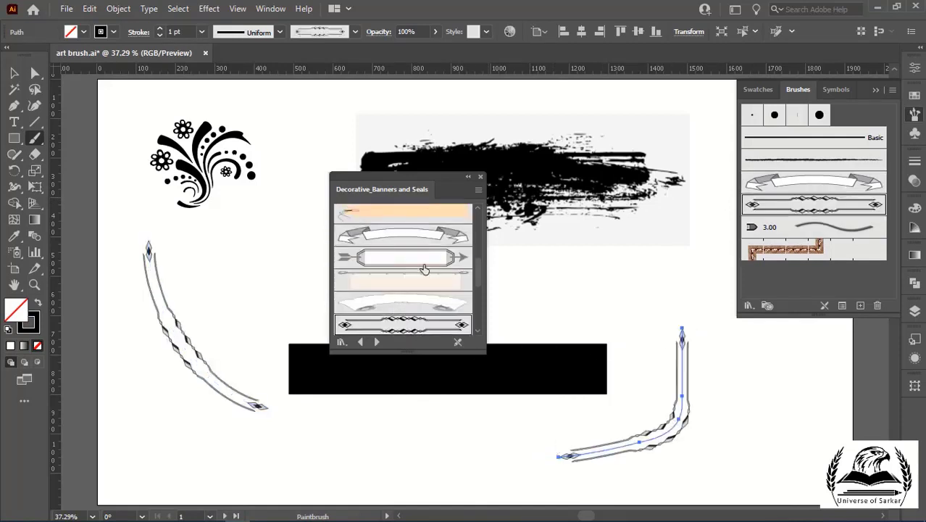
scroll(424, 273, "up", 3)
scroll(424, 273, "up", 3)
left_click(417, 239)
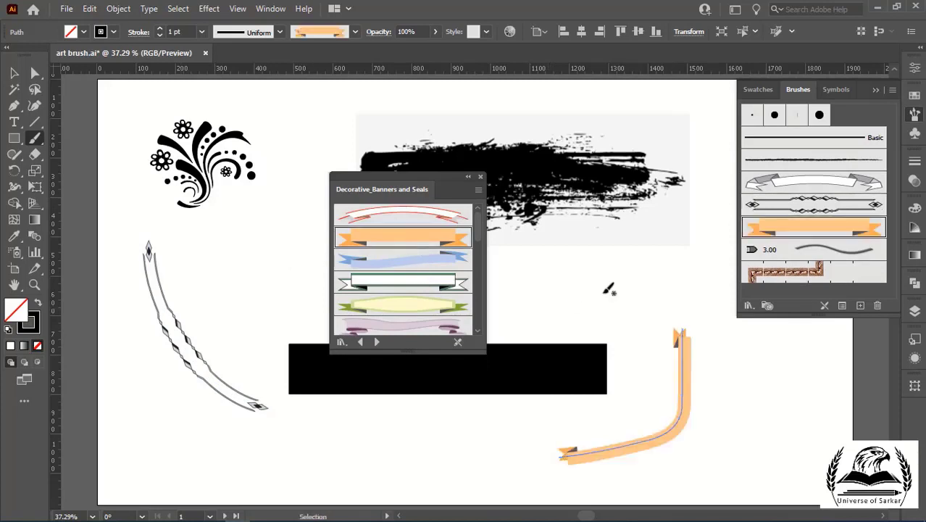
mouse_move(613, 270)
left_mouse_down()
mouse_move(558, 322)
mouse_move(645, 258)
left_mouse_up()
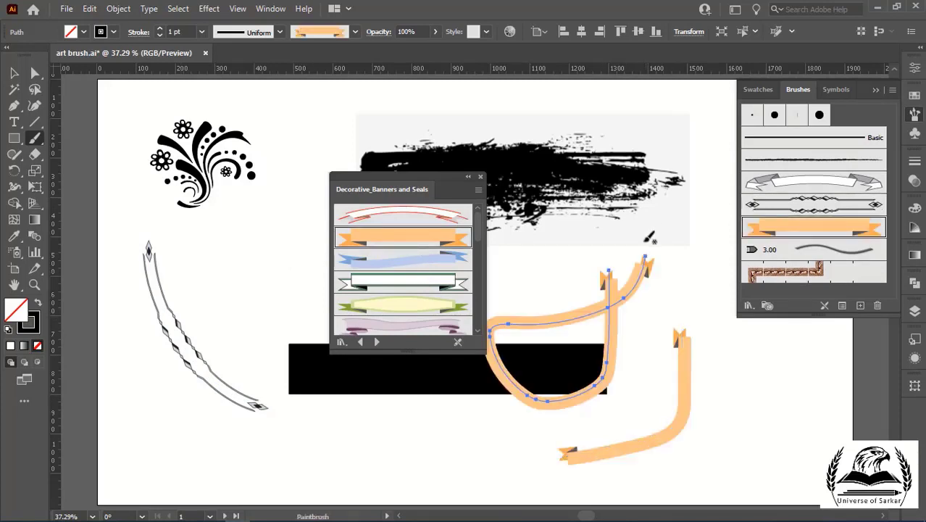
- Undo all four trial banner brush changes with Ctrl+Z
key("ctrl+z")
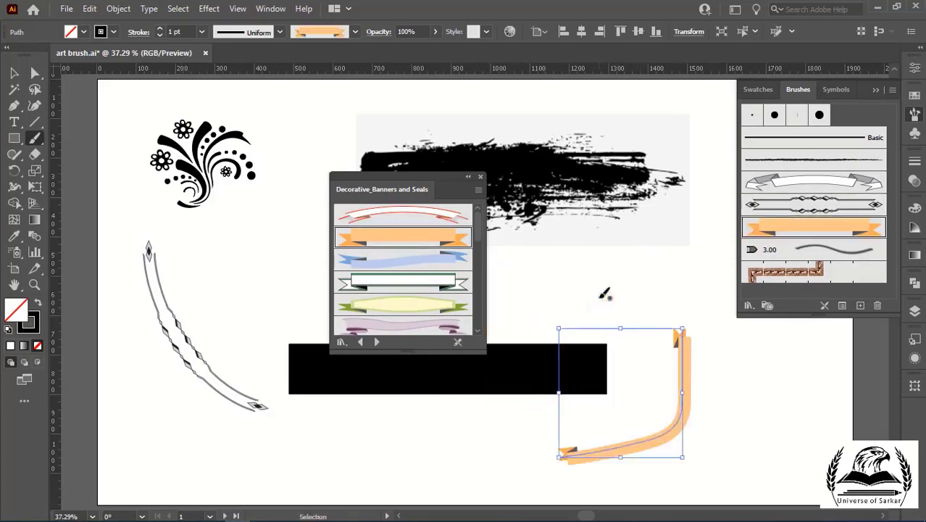
key("ctrl+z")
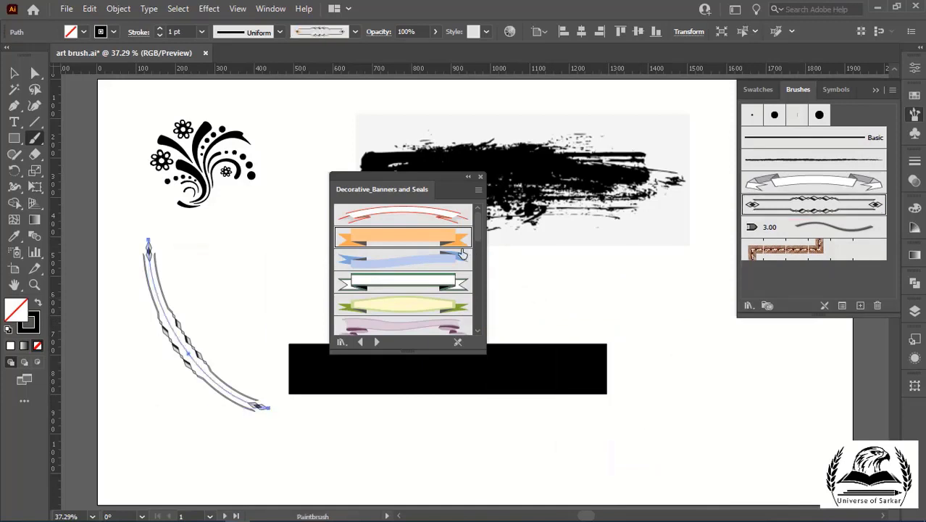
key("ctrl+z")
key("ctrl+z")
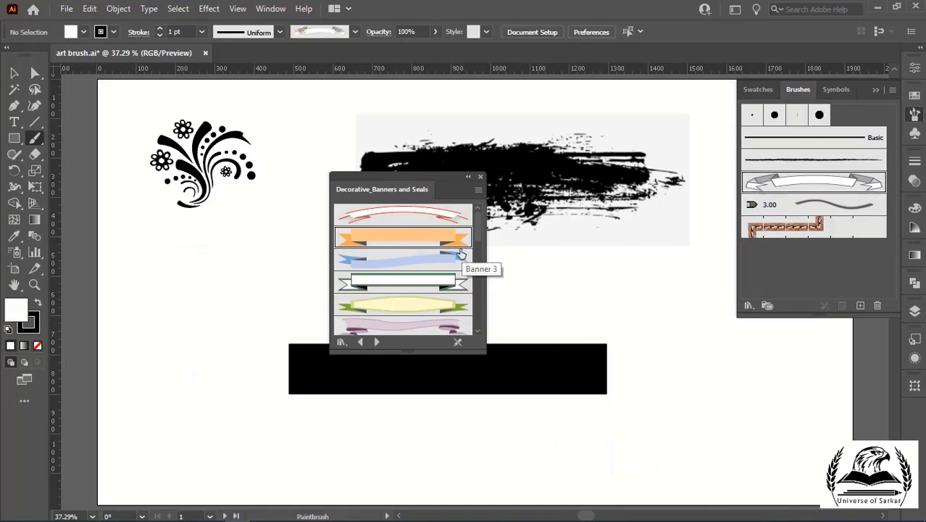
key("ctrl+z")
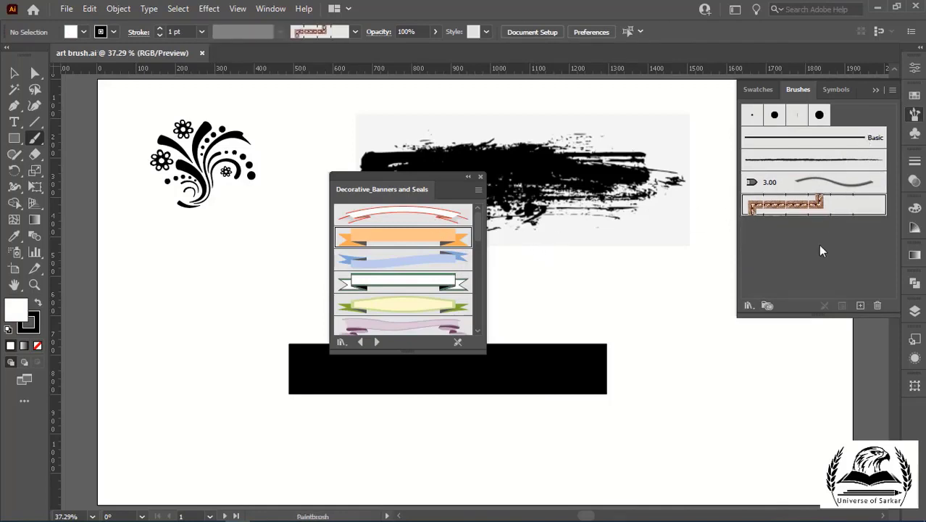
- Add the second brush from the Grunge brushes vector pack library to Brushes
left_click(749, 306)
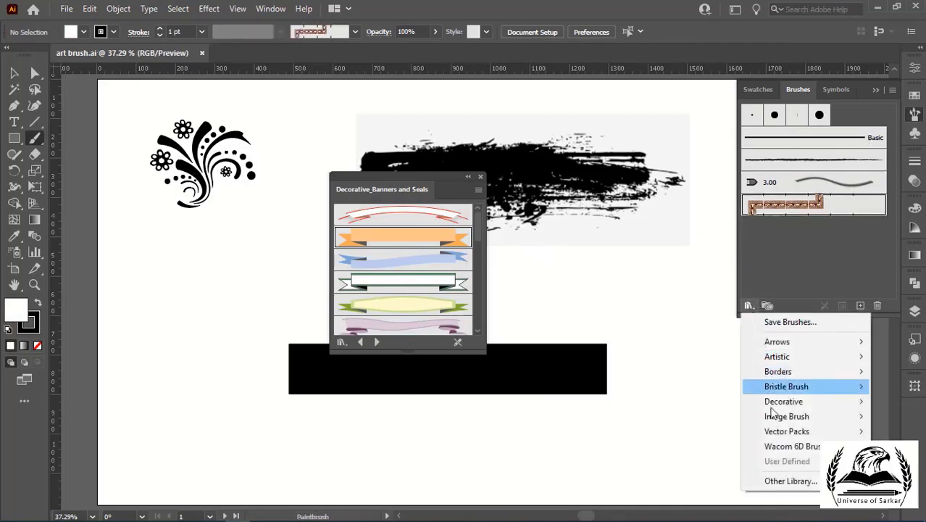
mouse_move(786, 431)
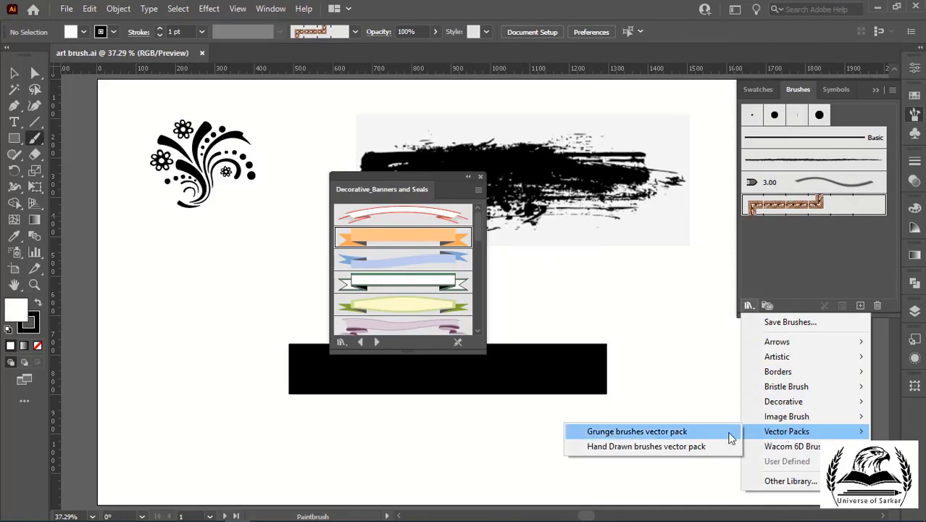
left_click(637, 431)
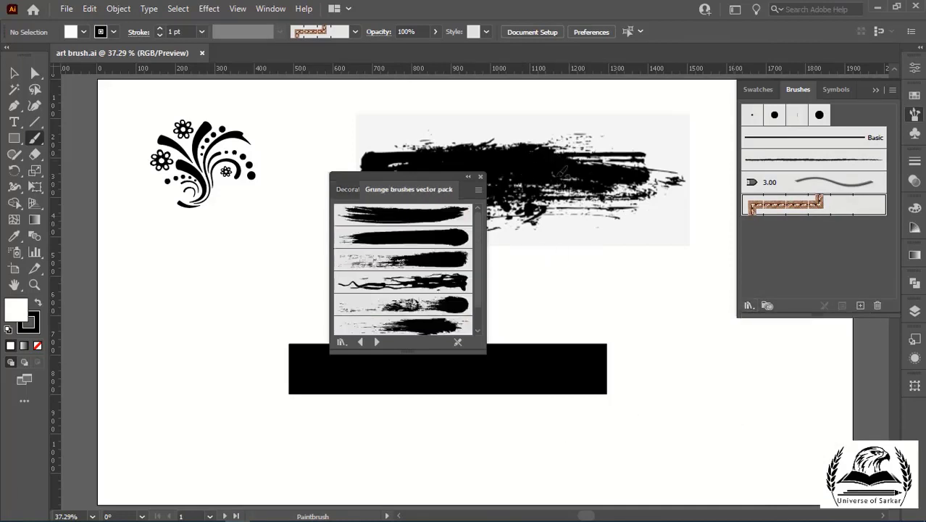
scroll(410, 256, "down", 1)
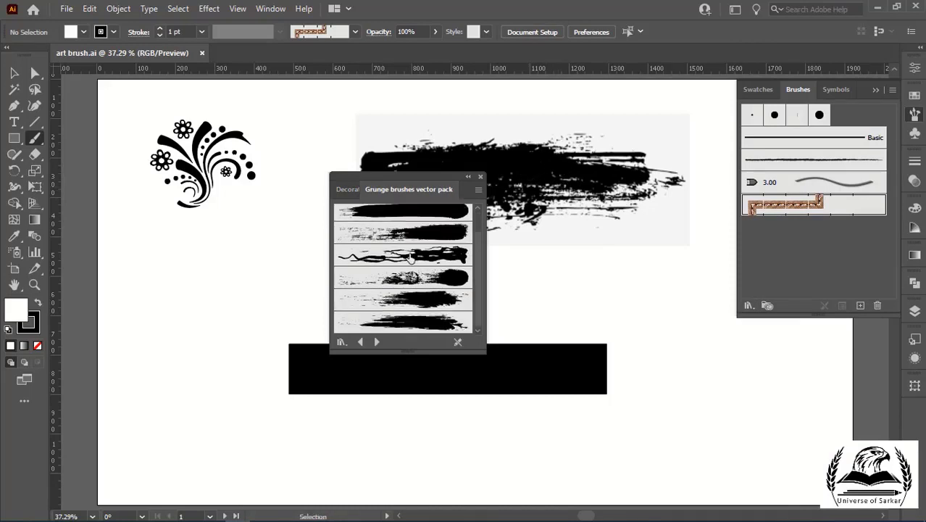
scroll(410, 258, "up", 1)
left_click(421, 237)
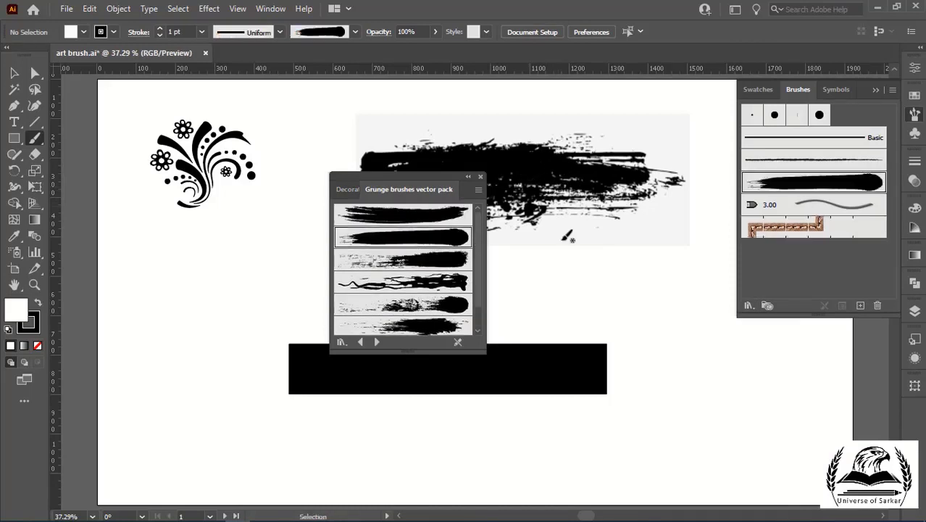
- Review the grunge brush's Art Brush Options without changes and close the library
double_click(786, 186)
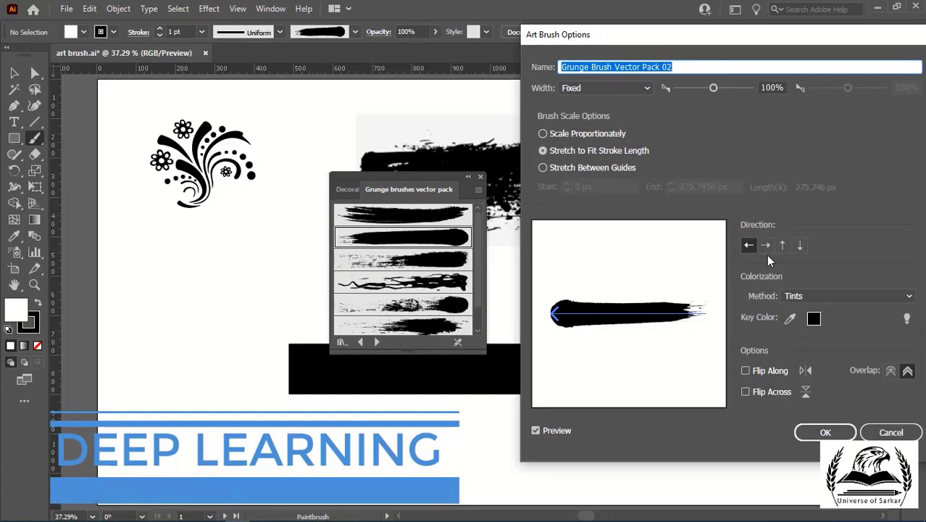
left_click(888, 432)
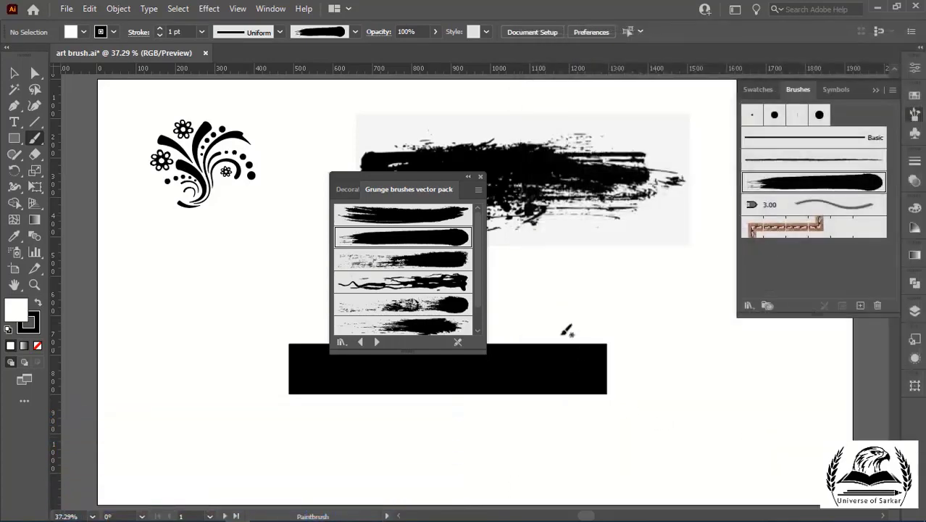
left_click(749, 305)
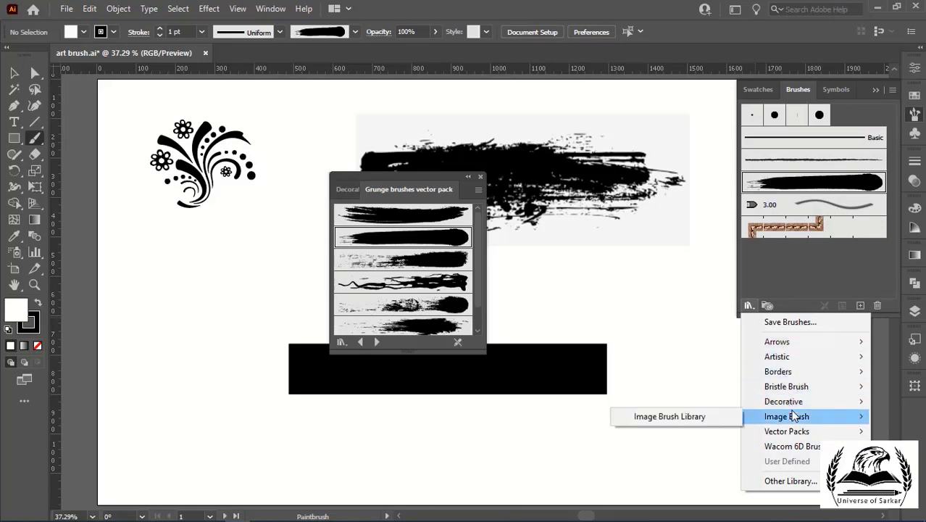
mouse_move(783, 401)
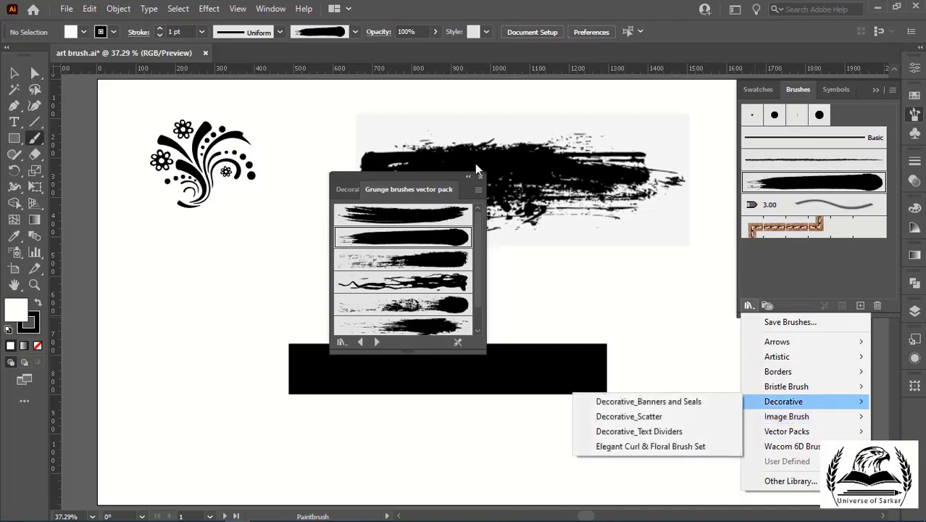
left_click(480, 176)
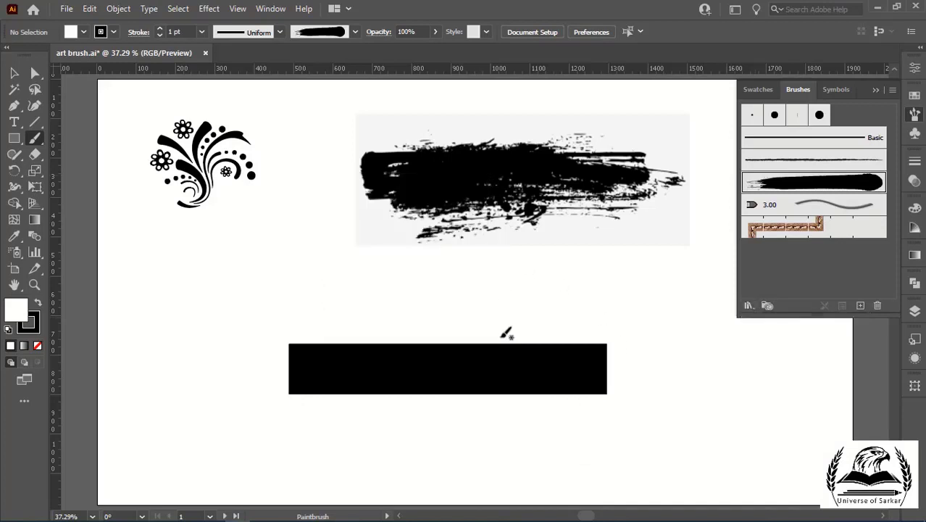
- Apply a Scribble effect to the black rectangle with 6 px stroke width
left_click(14, 73)
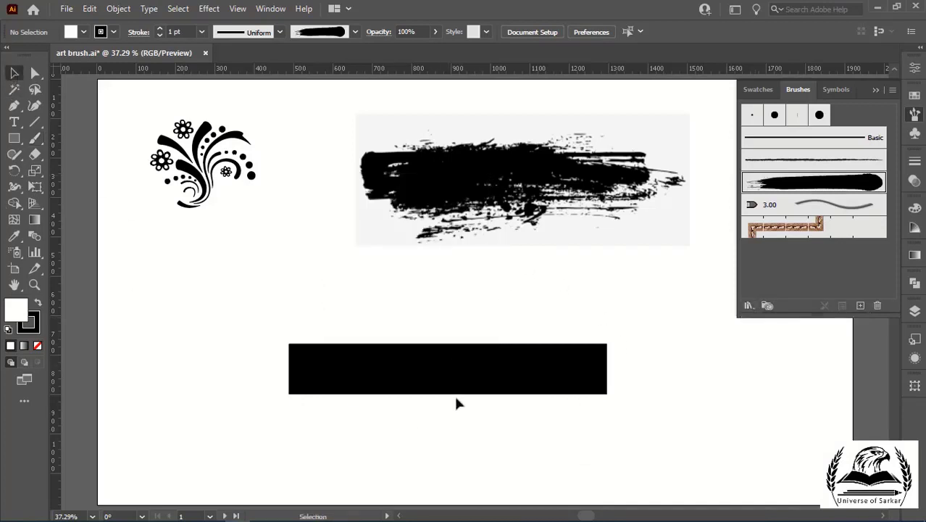
left_click(470, 383)
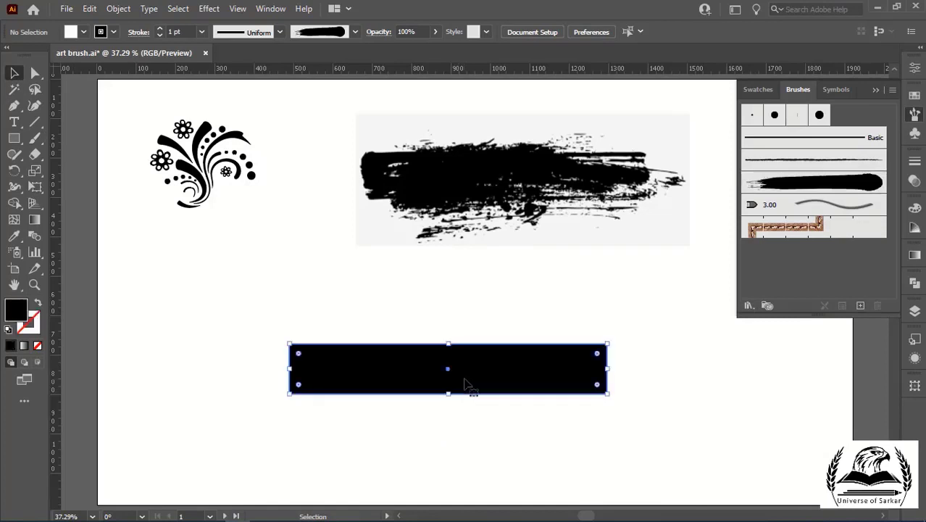
left_click(217, 9)
mouse_move(260, 163)
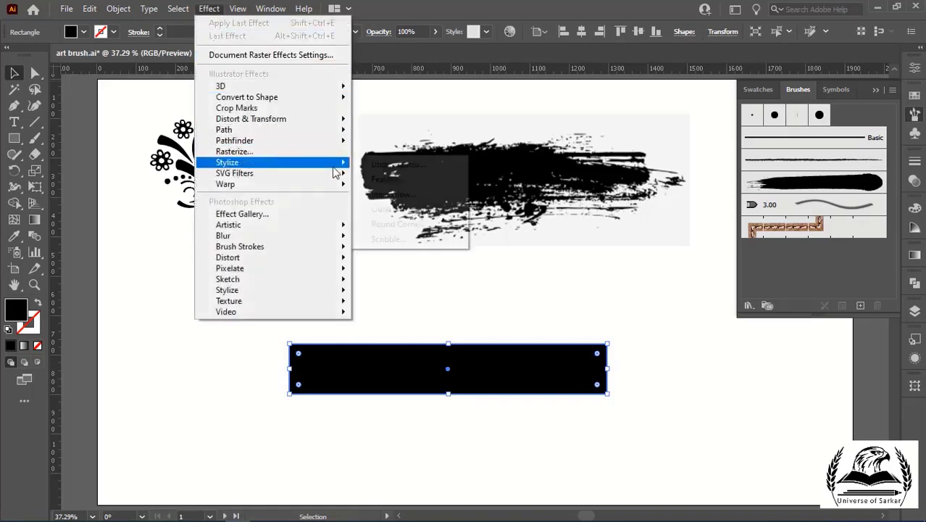
left_click(402, 238)
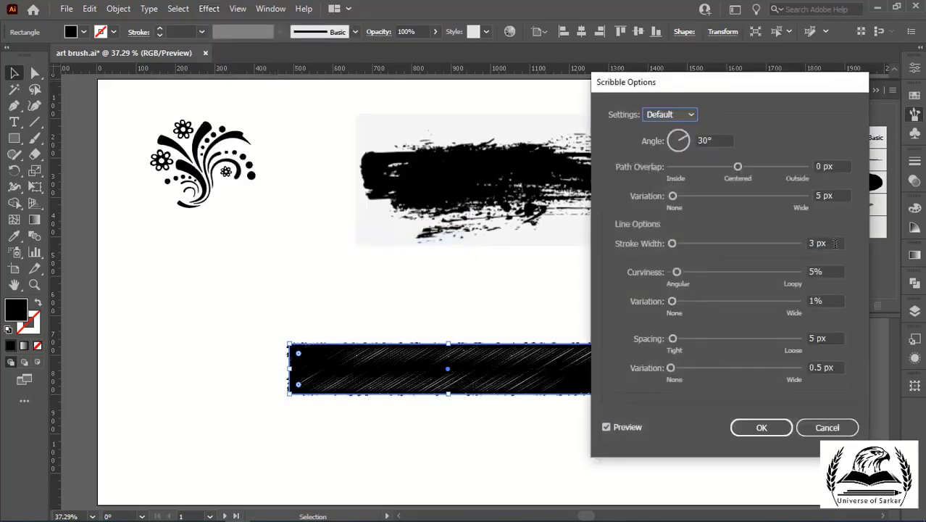
left_click(835, 244)
key("Up")
key("Up")
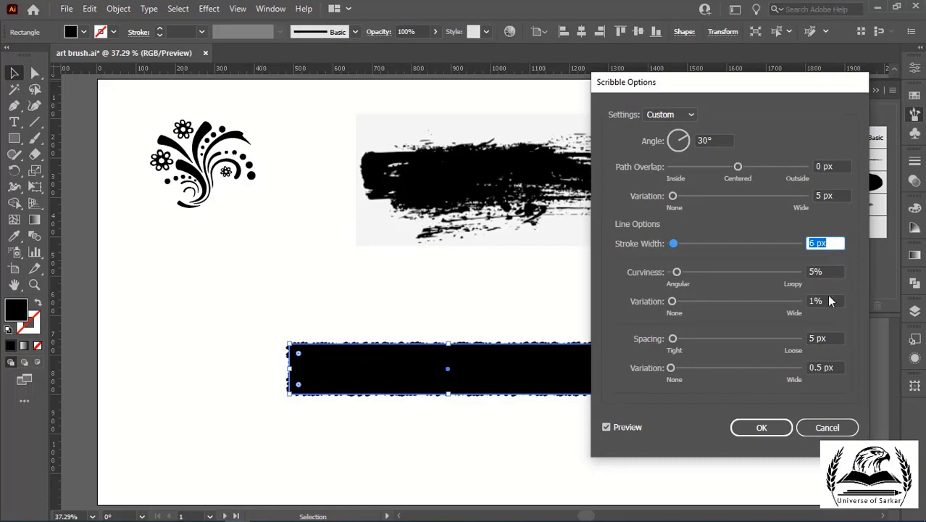
- Set scribble spacing 25 px, path overlap 10 px, add overlap and spacing variation, and apply
left_click(826, 338)
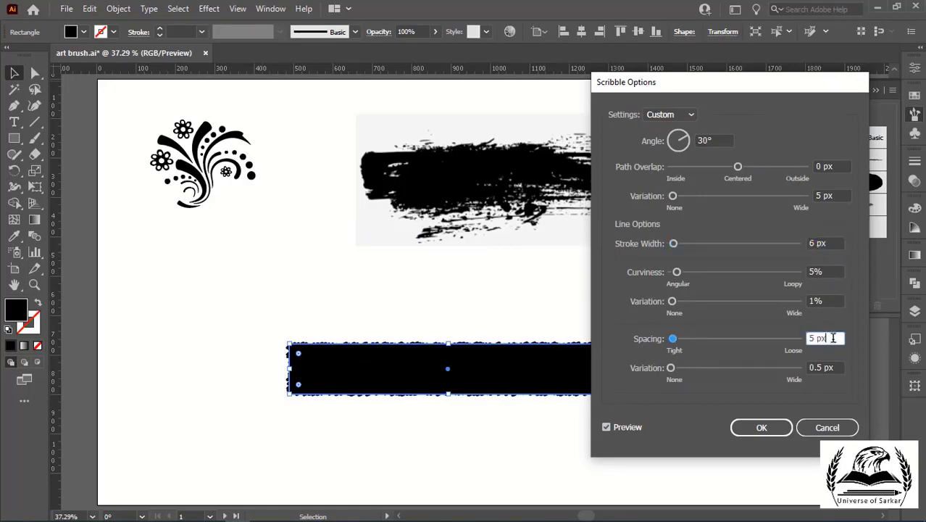
key("Up")
key("Up")
key("Up")
key("Up")
key("Up")
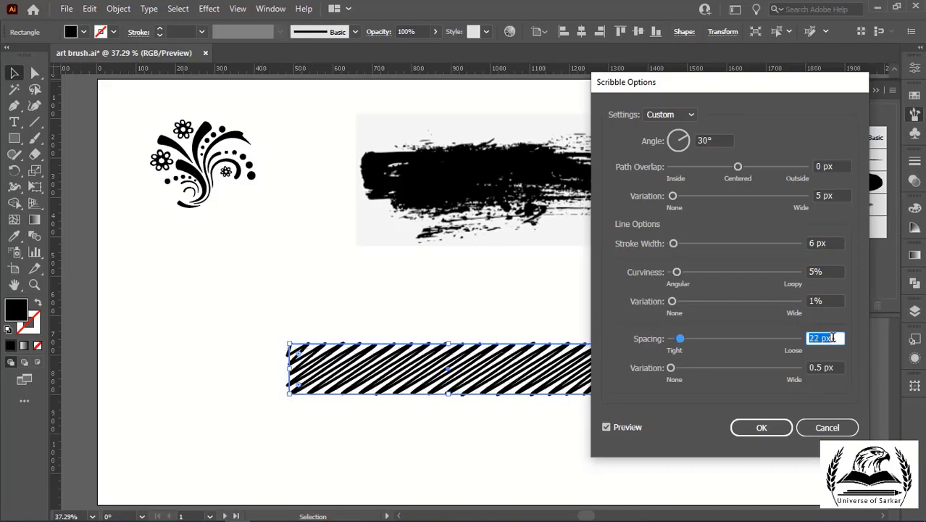
key("Up")
key("Up")
key("Up")
key("Up")
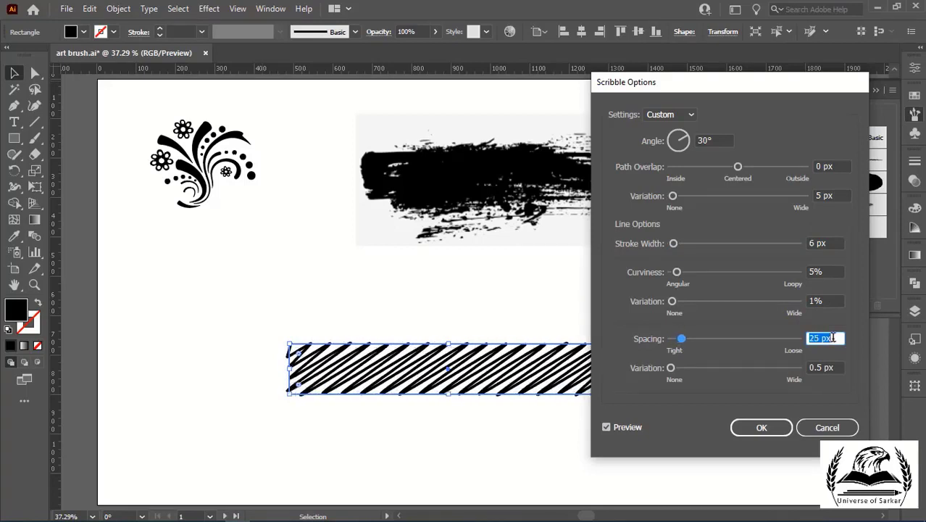
left_click(834, 166)
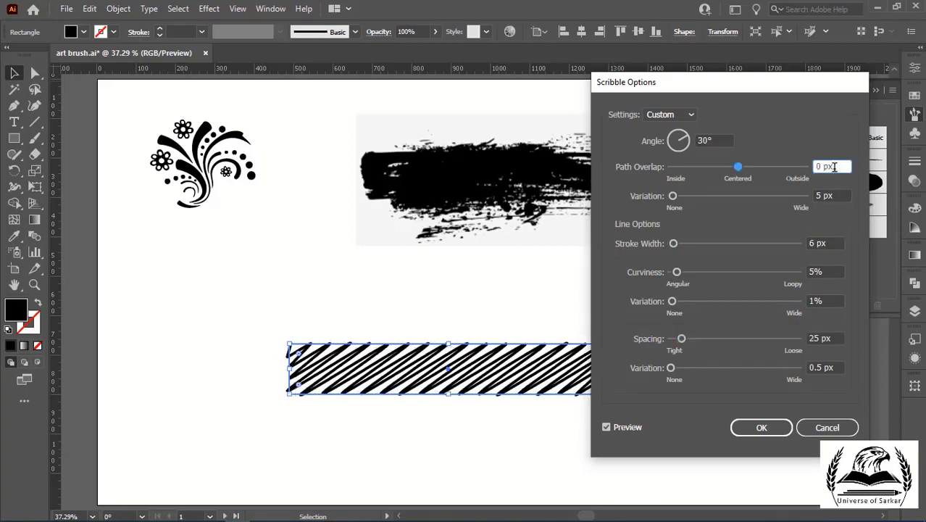
key("shift+Up")
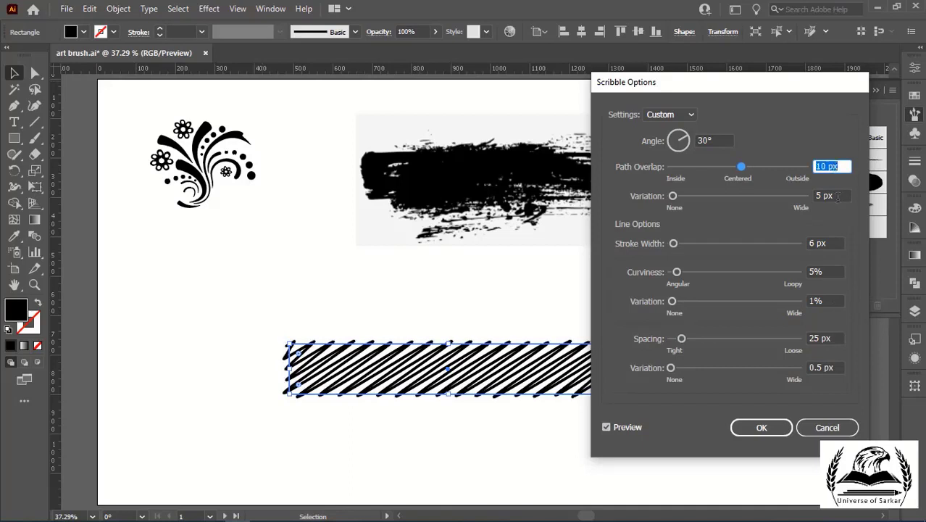
left_click(838, 196)
key("Up")
key("Up")
key("Up")
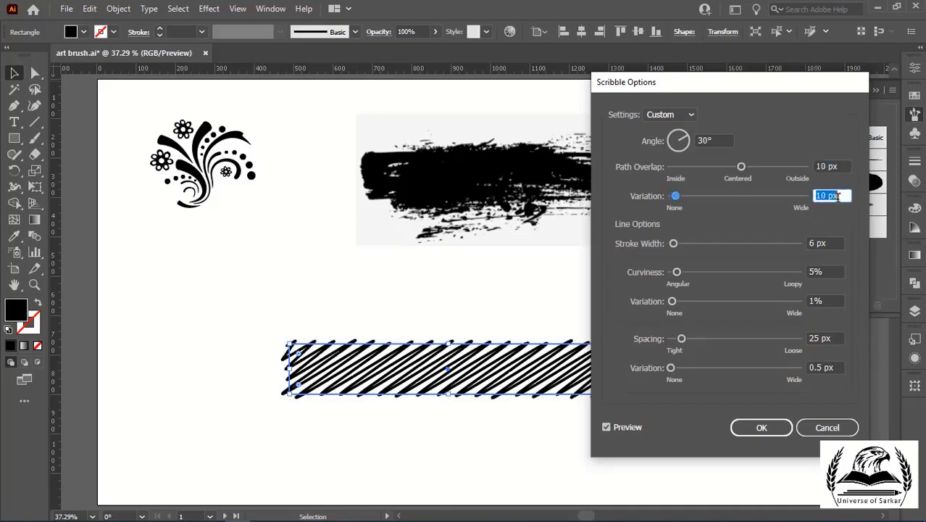
left_click(837, 367)
key("Up")
key("Up")
key("Up")
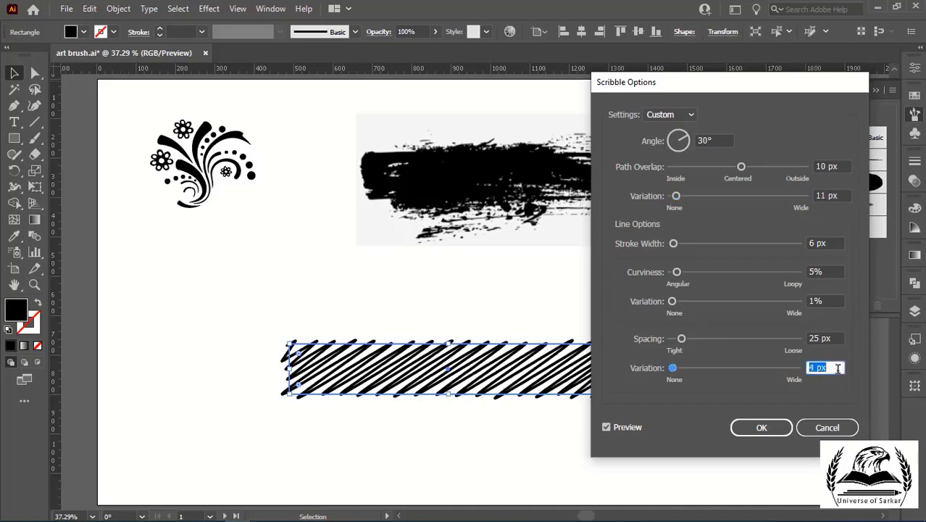
key("Up")
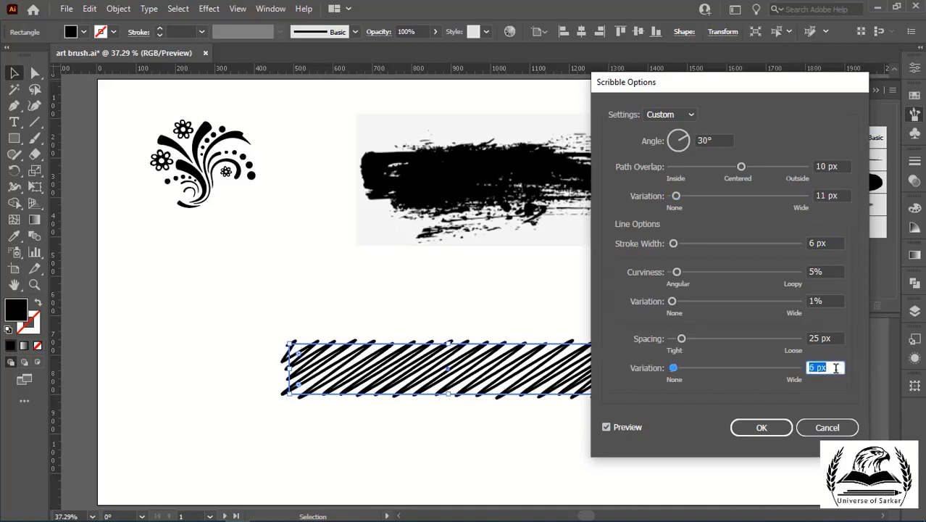
left_click(775, 427)
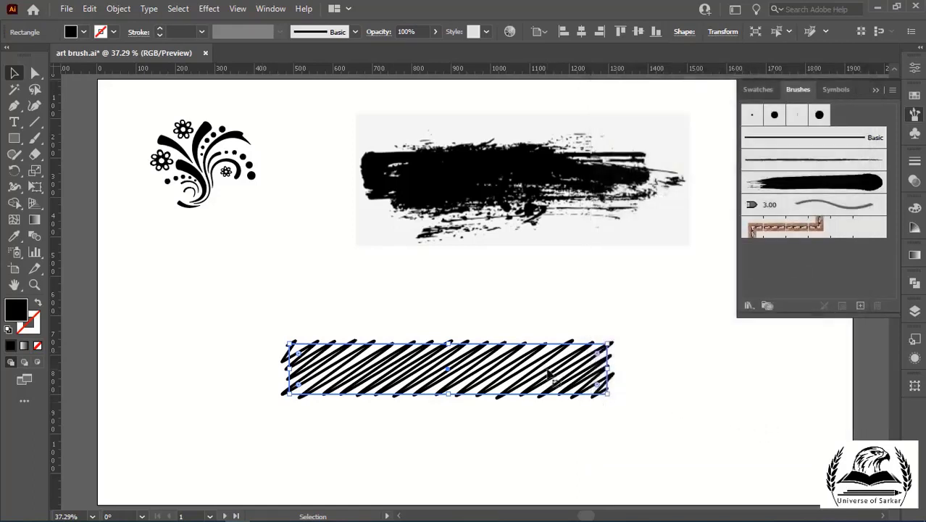
- Drag the scribbled rectangle into Brushes and save it as Art Brush 1 with default options
left_click_drag(548, 372, 755, 277)
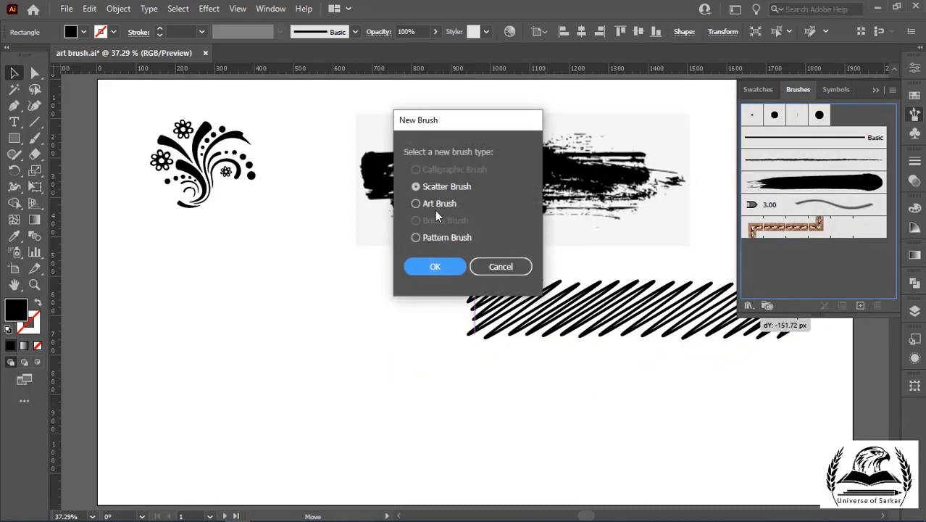
left_click(417, 203)
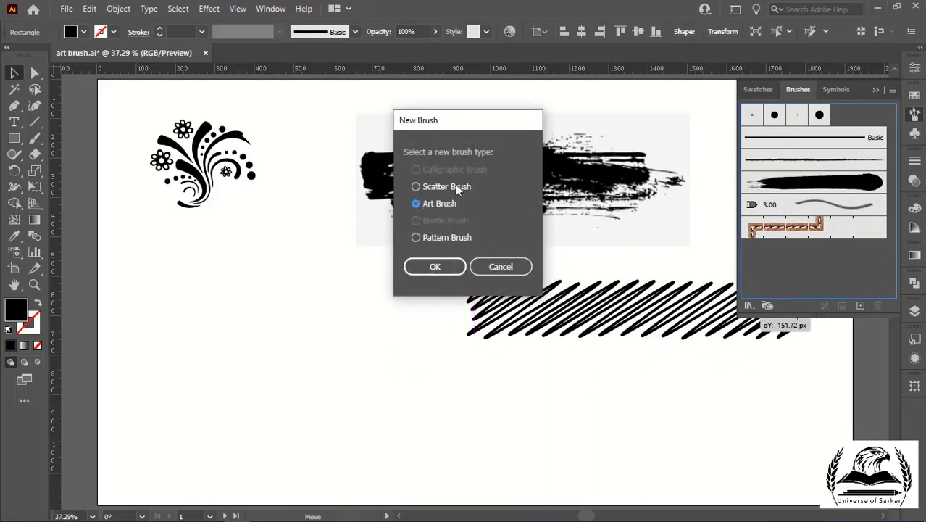
left_click(429, 266)
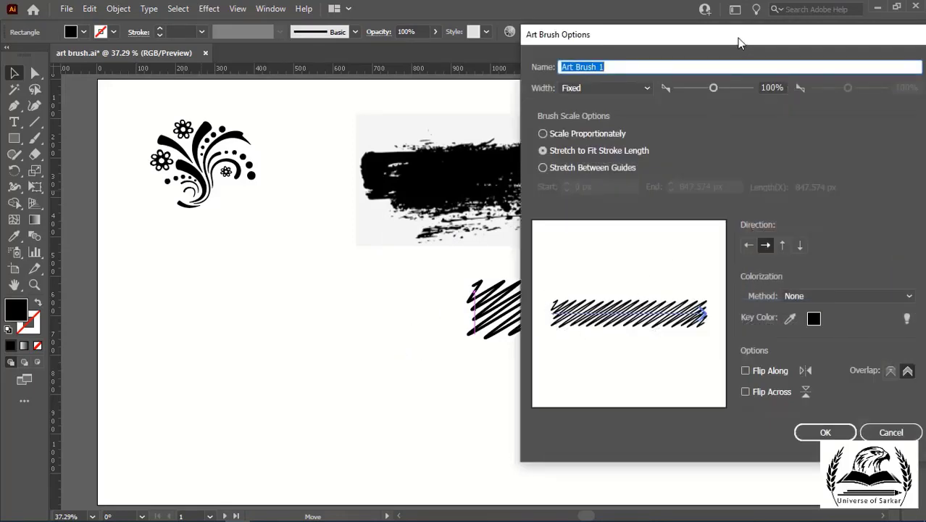
left_click_drag(738, 42, 554, 64)
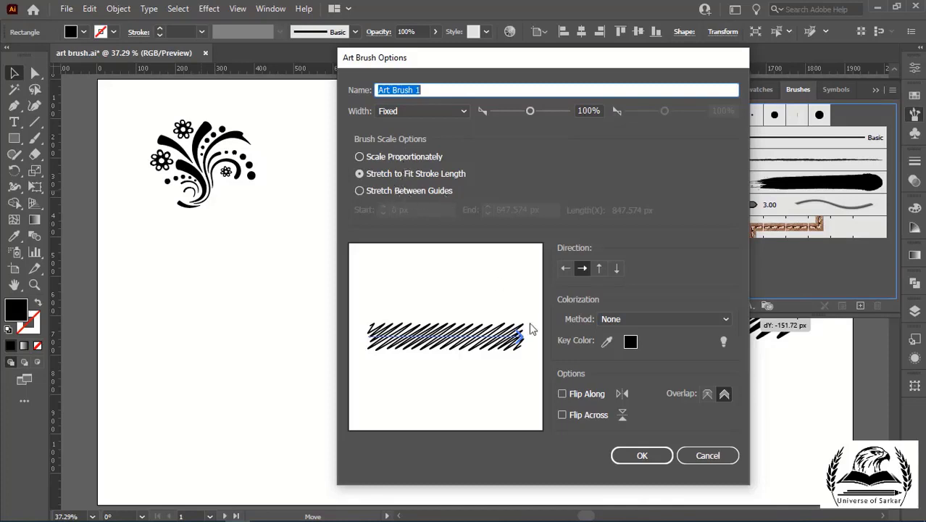
left_click(635, 457)
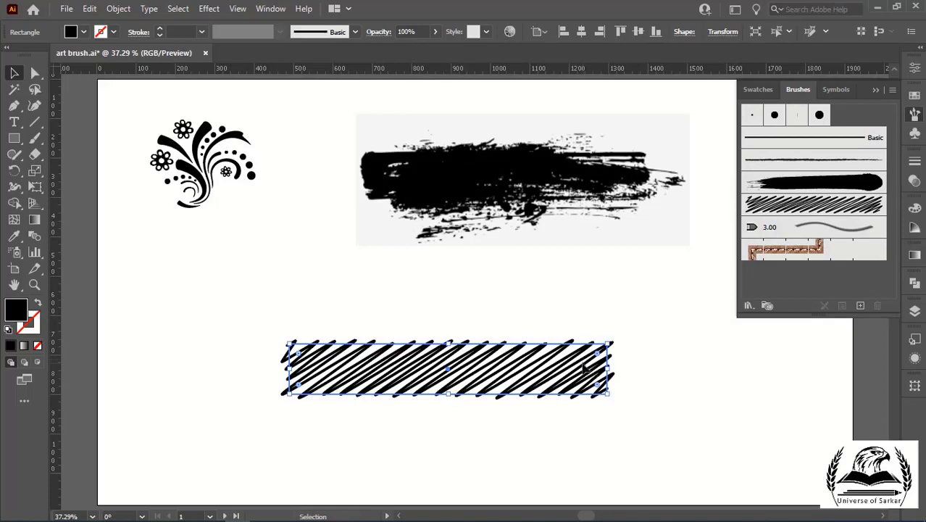
- Move the hatched rectangle to the artboard's top-left and paint a curved Art Brush 1 test stroke
mouse_move(589, 366)
left_mouse_down()
mouse_move(335, 252)
mouse_move(319, 124)
left_mouse_up()
left_click(397, 417)
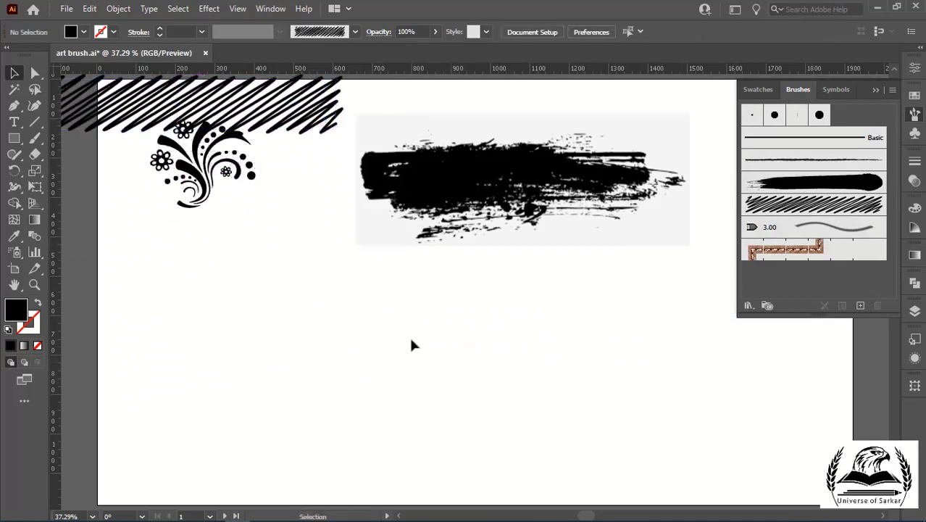
left_click(34, 139)
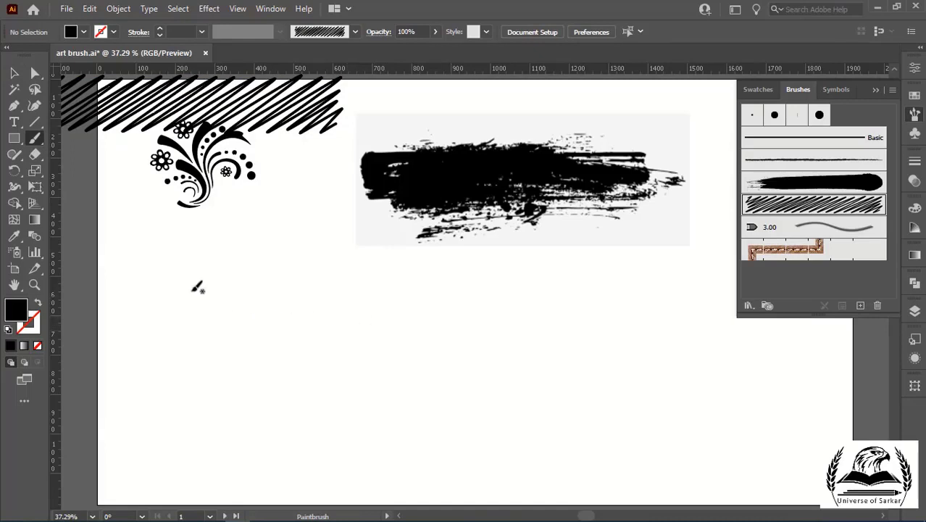
left_click_drag(184, 277, 536, 377)
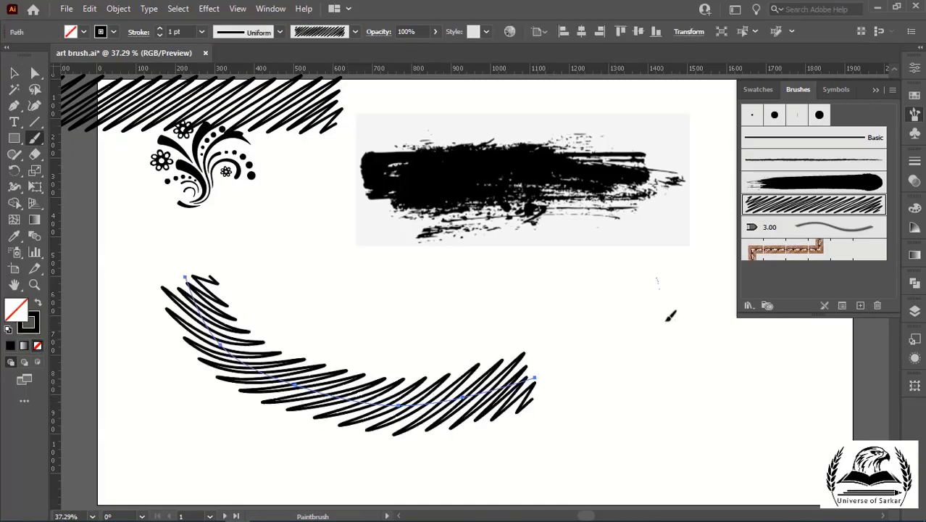
- Paint a looping test stroke, undo the tests, then paint one long diagonal hatched stroke
left_click_drag(668, 319, 540, 277)
key("ctrl")
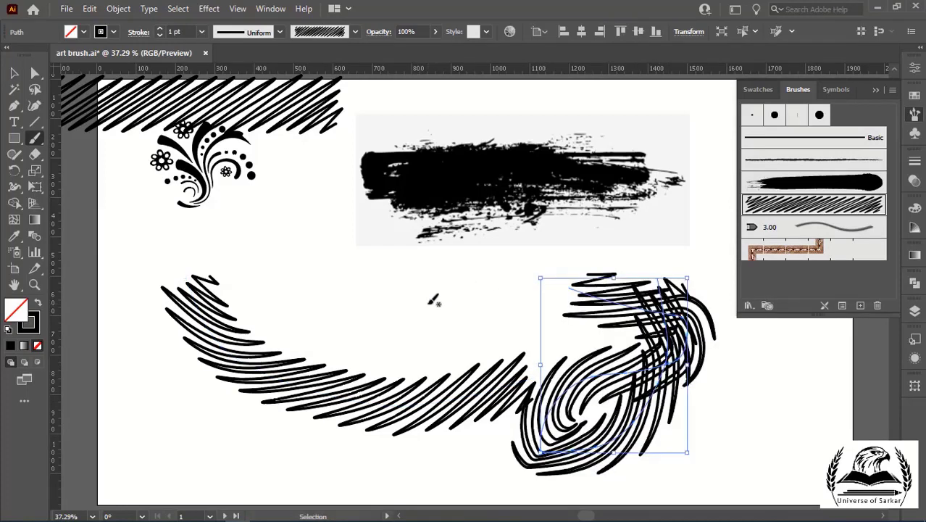
key("ctrl+z")
key("ctrl+z")
key("ctrl+z")
key("ctrl+shift+a")
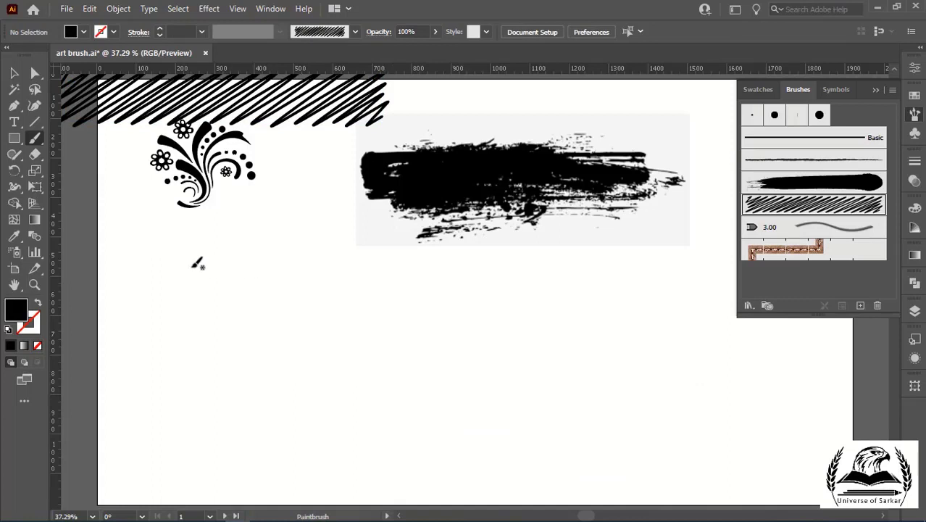
left_click_drag(191, 268, 615, 386)
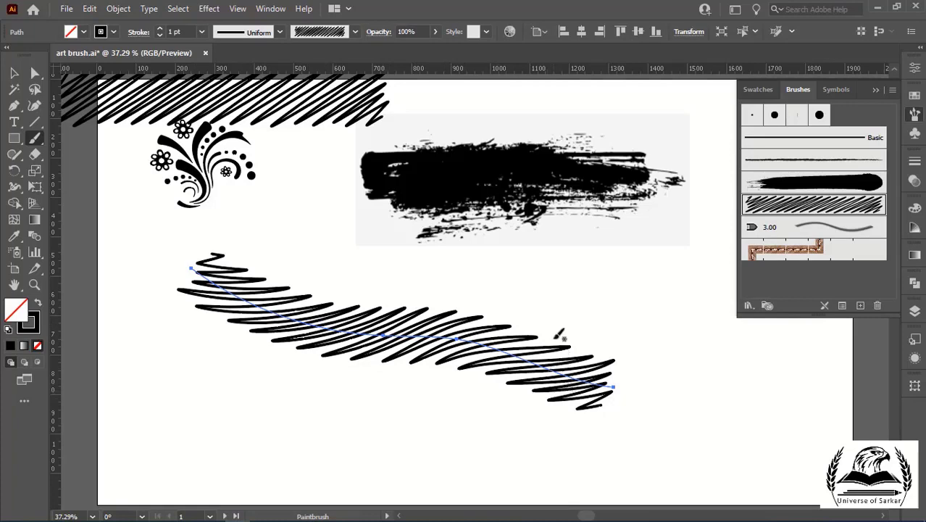
scroll(560, 334, "down", 1)
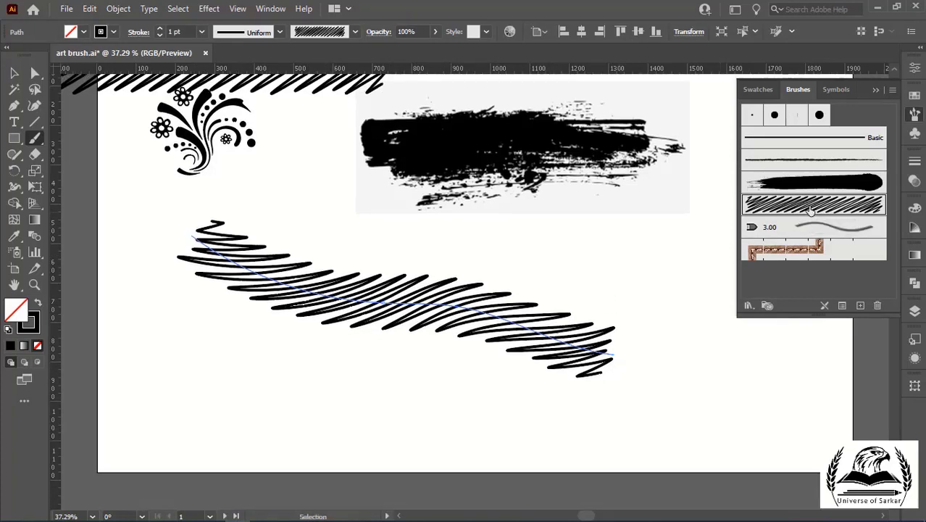
- Try Scale Proportionately in Art Brush 1 options, cancel, and deselect the stroke
double_click(810, 209)
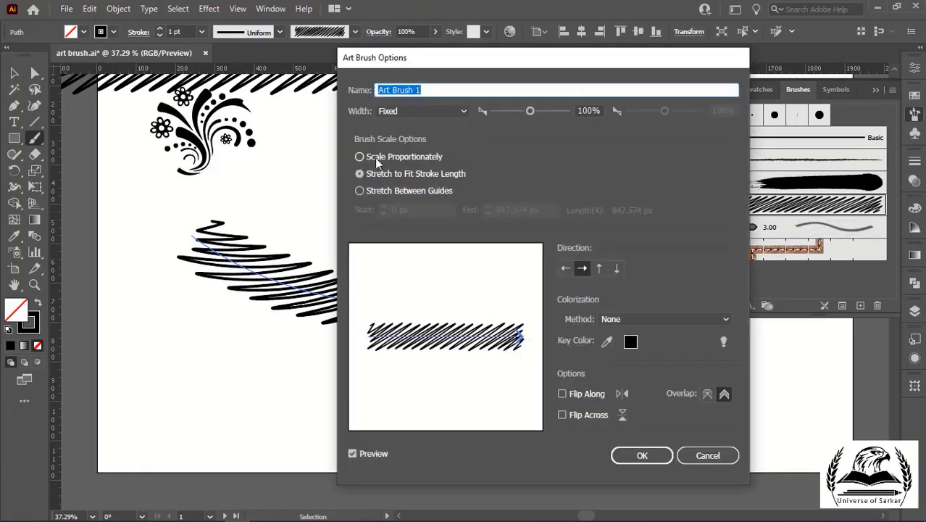
left_click(360, 157)
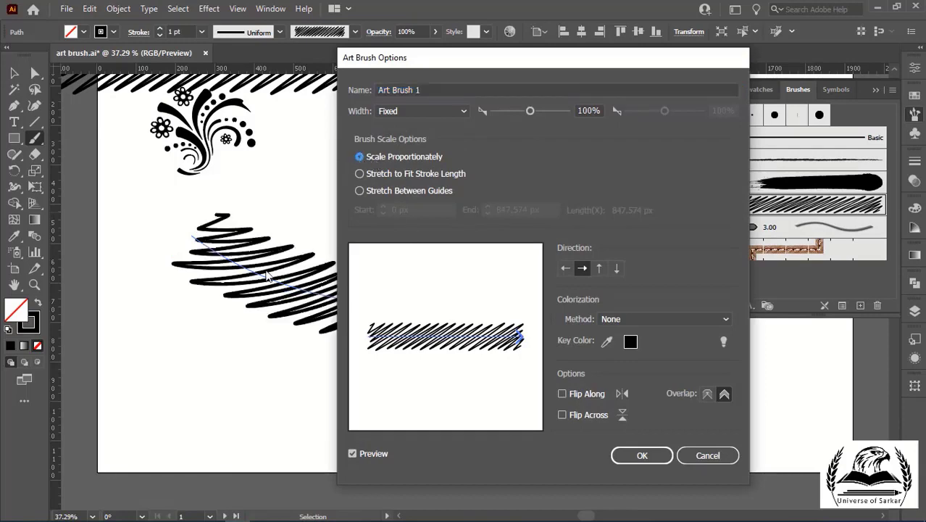
left_click(688, 457)
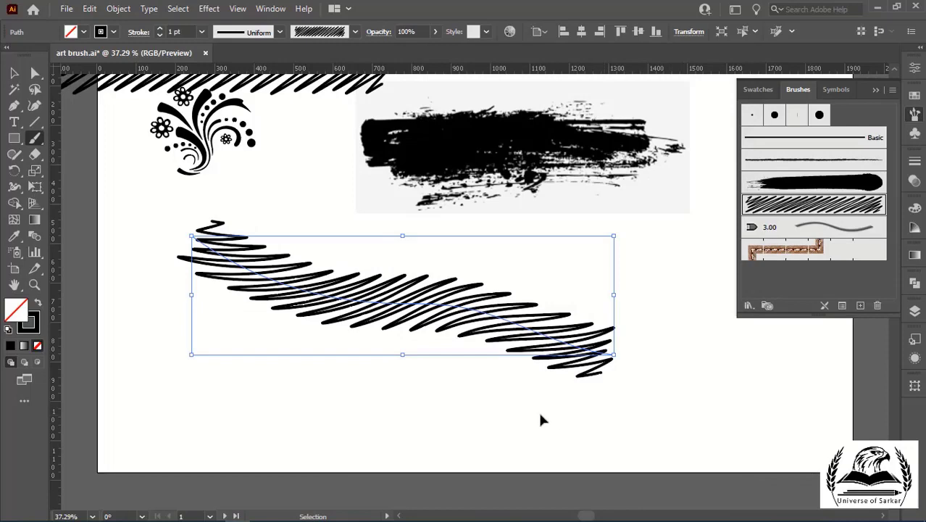
left_click(540, 415, "ctrl")
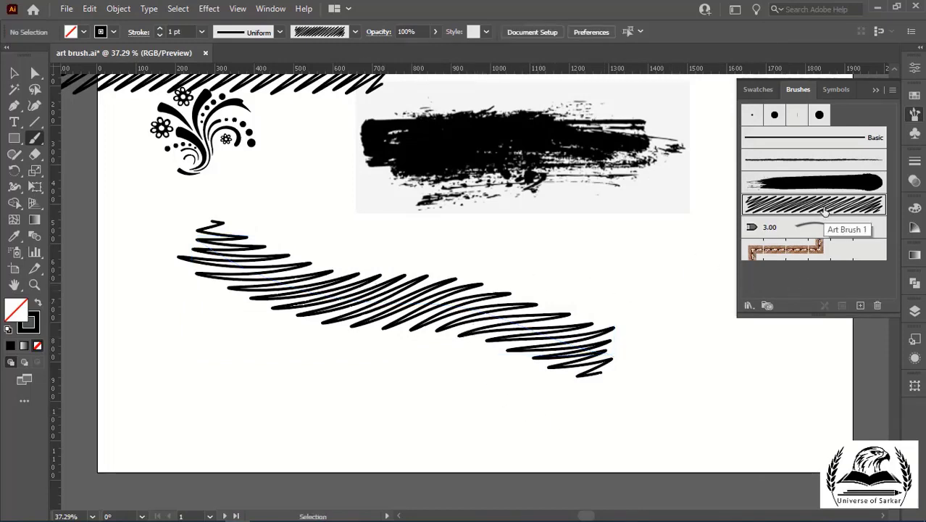
- Set Art Brush 1 to Scale Proportionately and apply the change to existing strokes
double_click(824, 210)
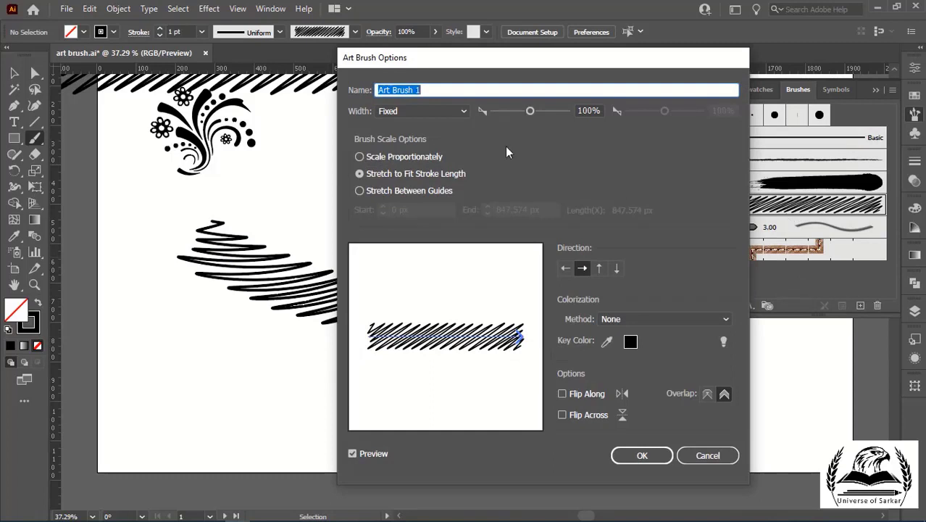
left_click(360, 156)
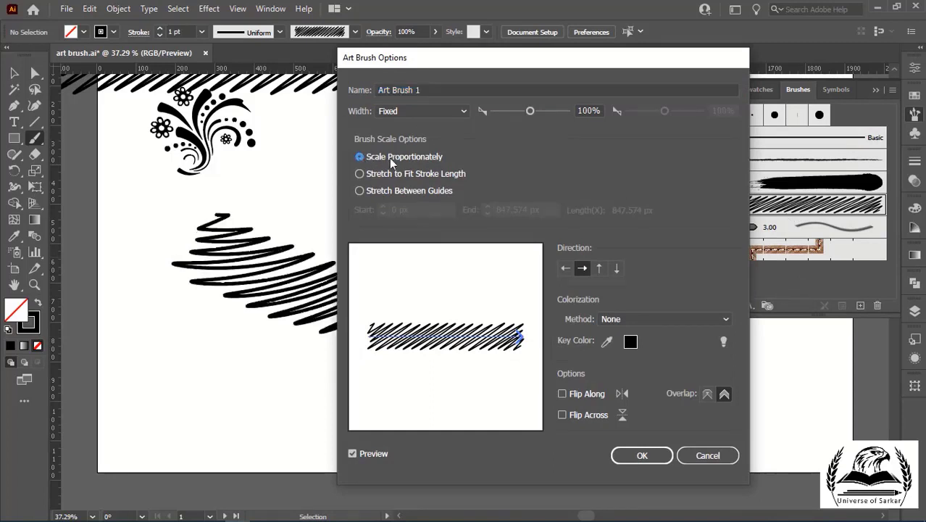
left_click(657, 457)
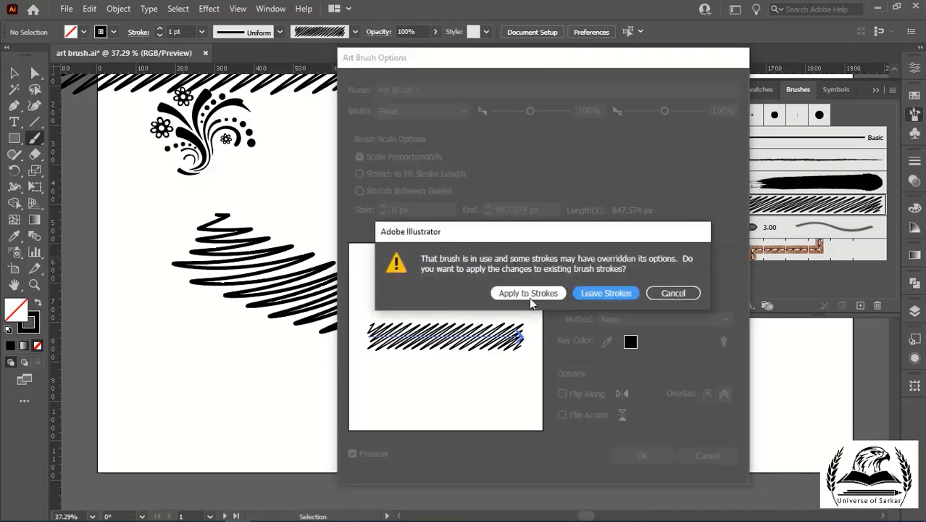
left_click(529, 294)
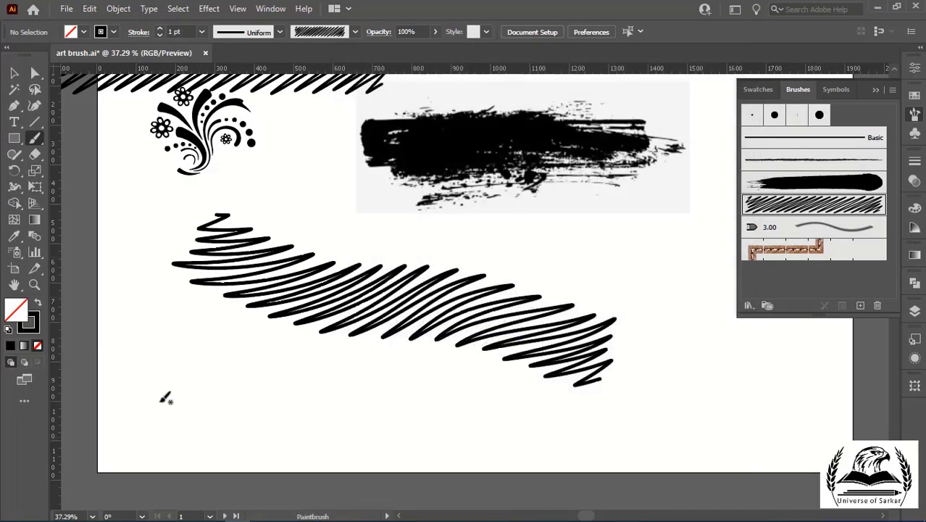
- Paint two extra hatched strokes at the bottom, undo both, and deselect
left_click_drag(149, 378, 459, 407)
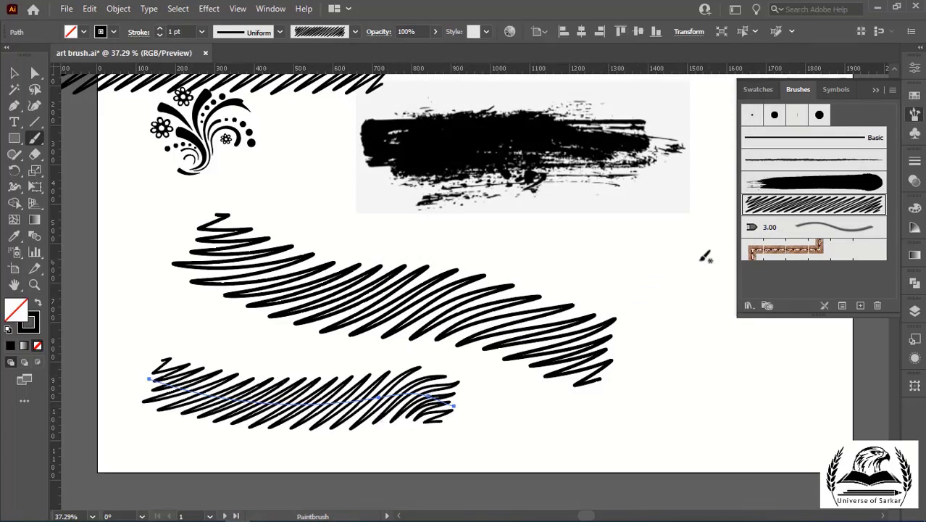
mouse_move(451, 450)
left_mouse_down()
mouse_move(586, 446)
mouse_move(746, 386)
left_mouse_up()
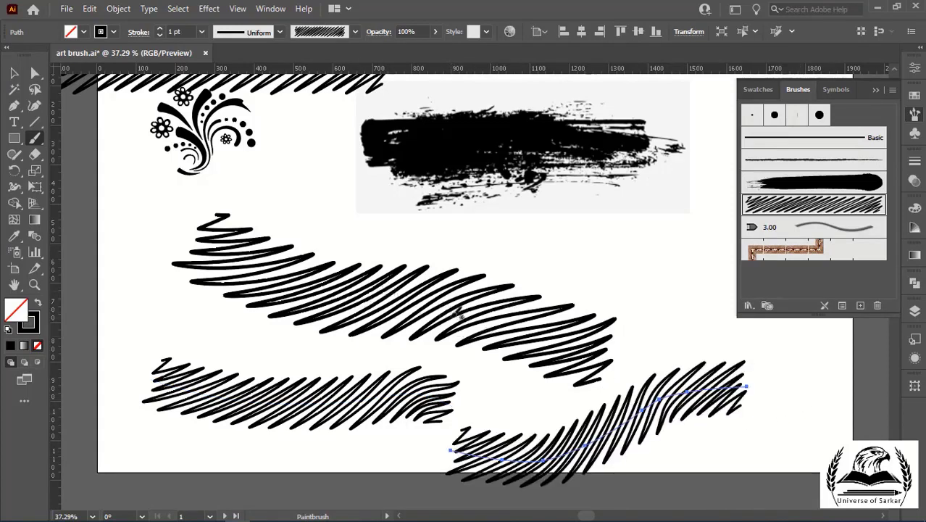
key("ctrl")
key("ctrl+z")
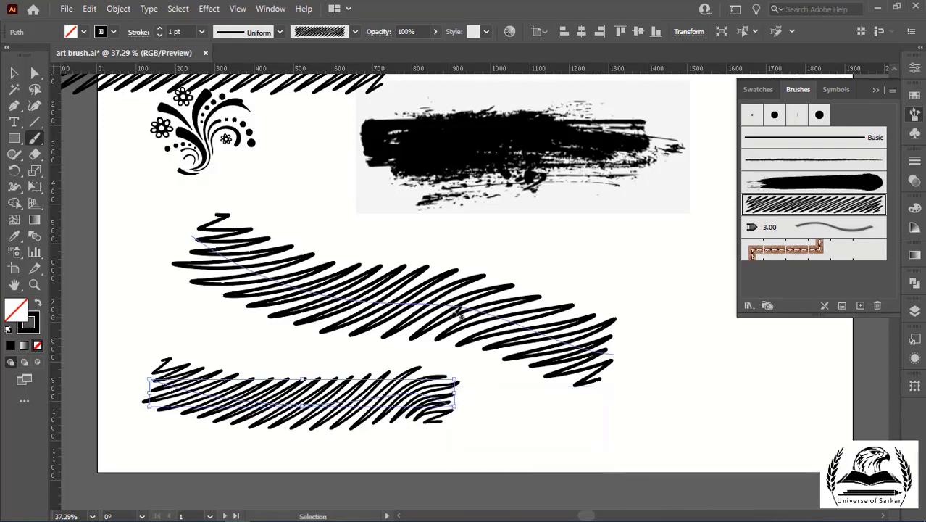
key("ctrl+z")
key("ctrl+z")
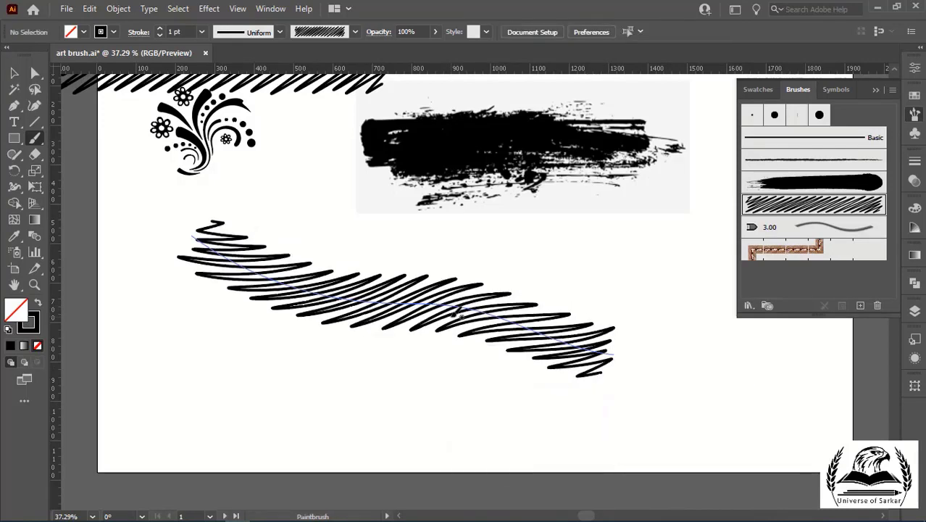
left_click(432, 371, "ctrl")
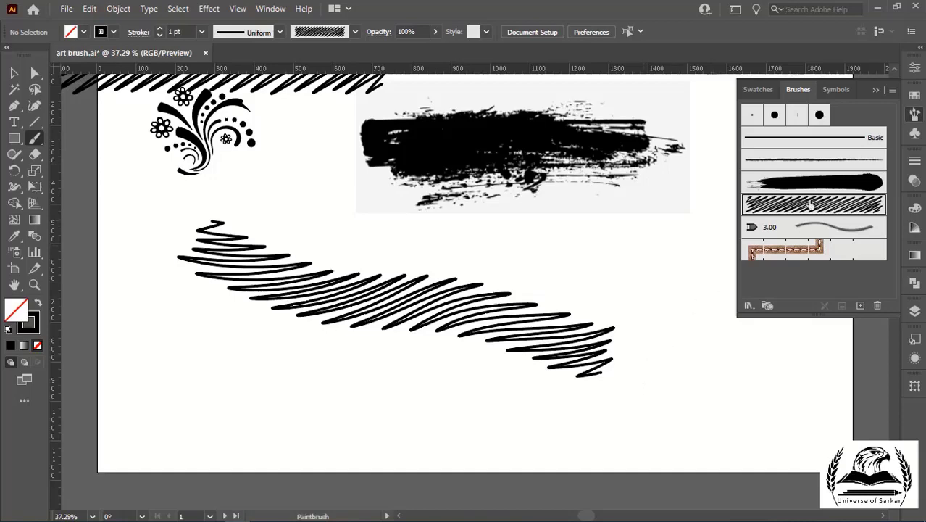
- Preview Scale Proportionately on Art Brush 1, then keep Stretch to Fit Stroke Length
double_click(798, 208)
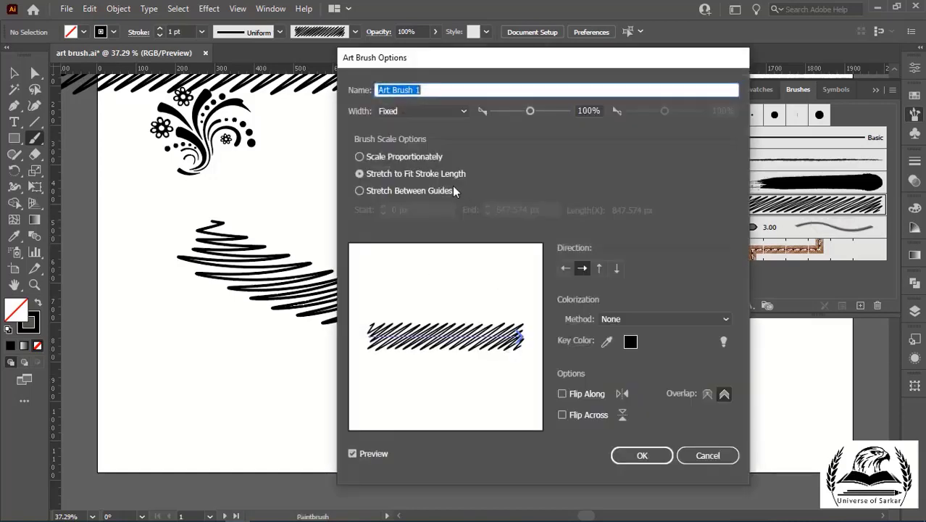
left_click(378, 159)
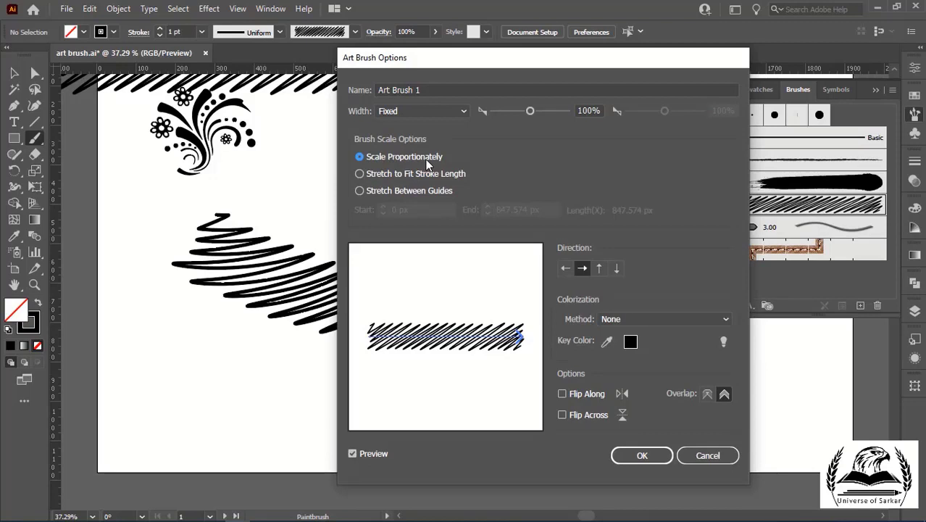
left_click(369, 176)
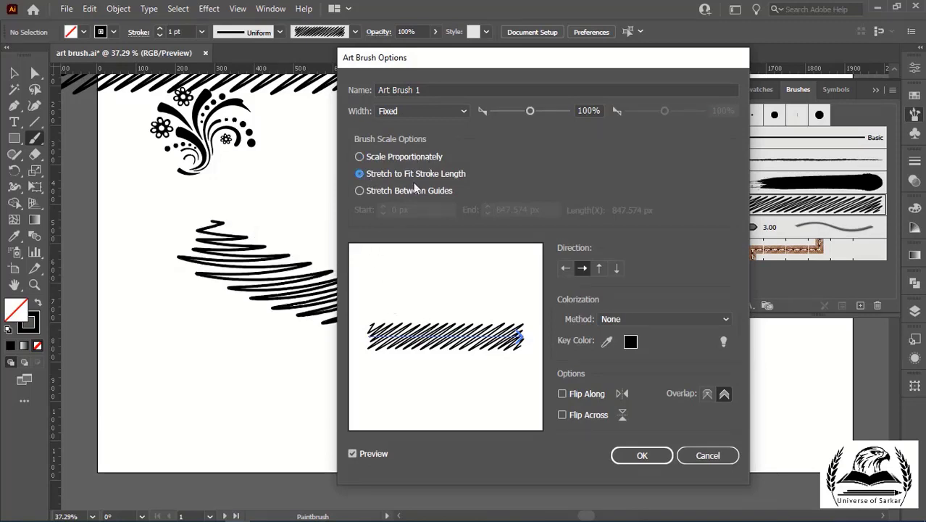
left_click_drag(484, 65, 624, 37)
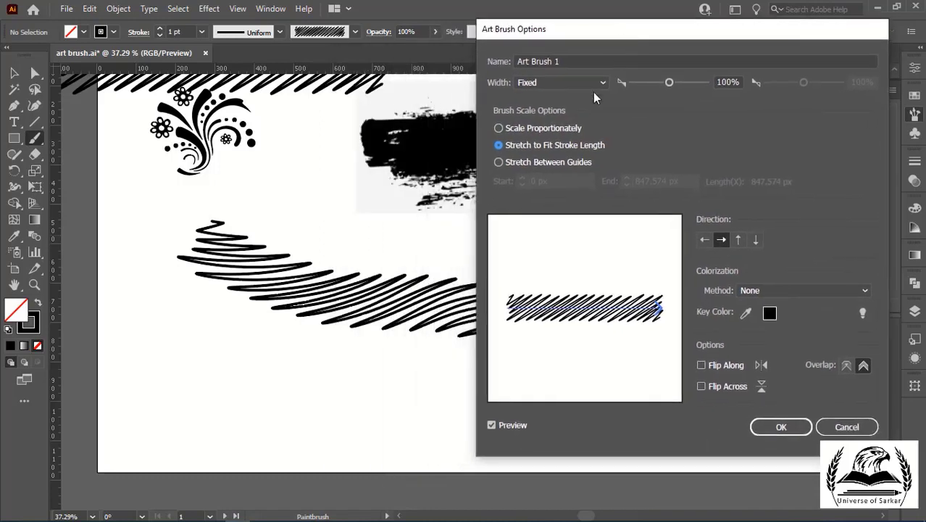
left_click(499, 129)
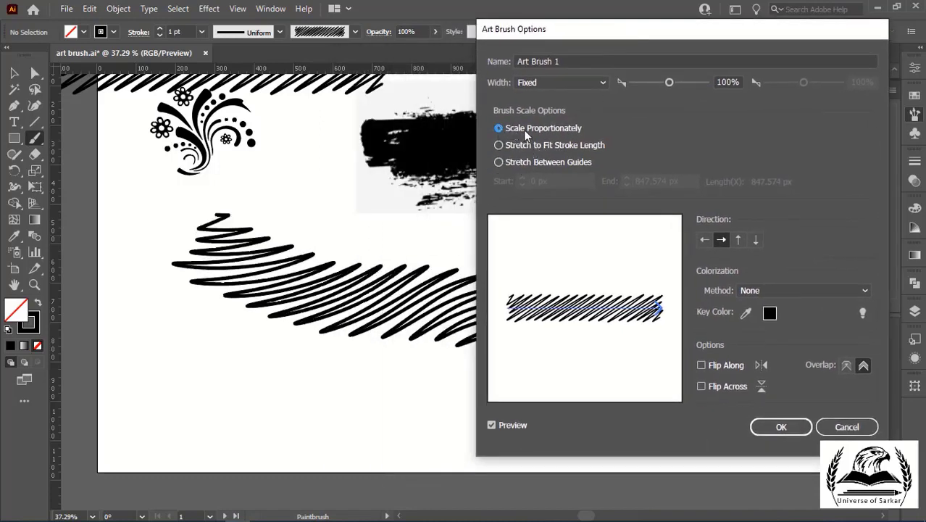
left_click(499, 146)
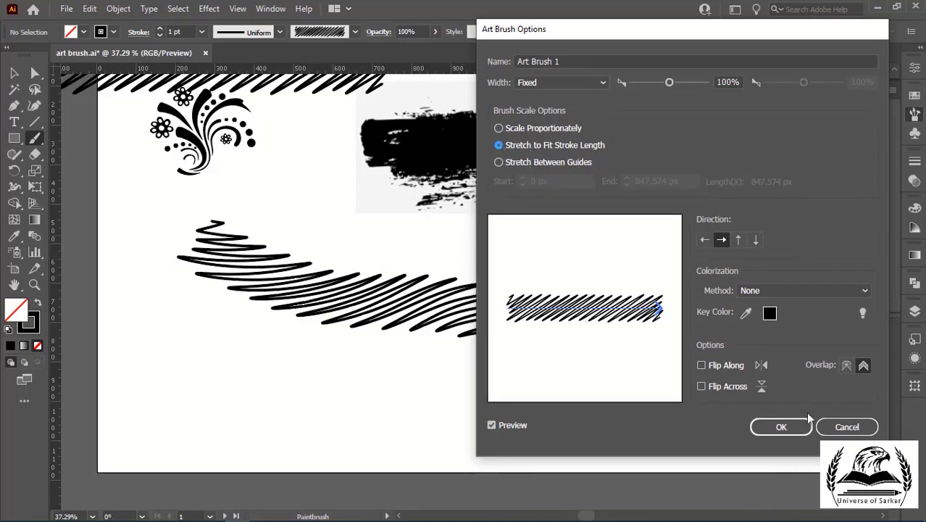
left_click(845, 427)
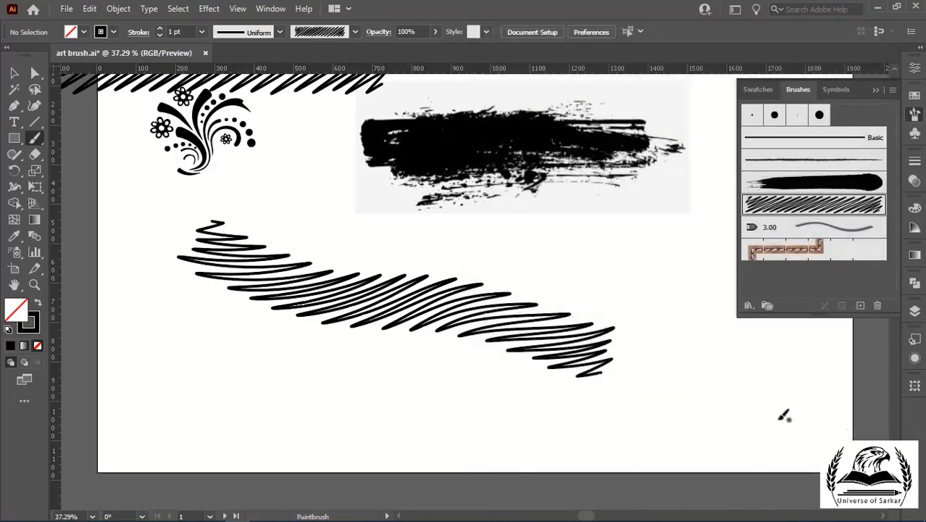
- Select the zigzag hatched stroke and delete it from the artboard
scroll(587, 301, "up", 1)
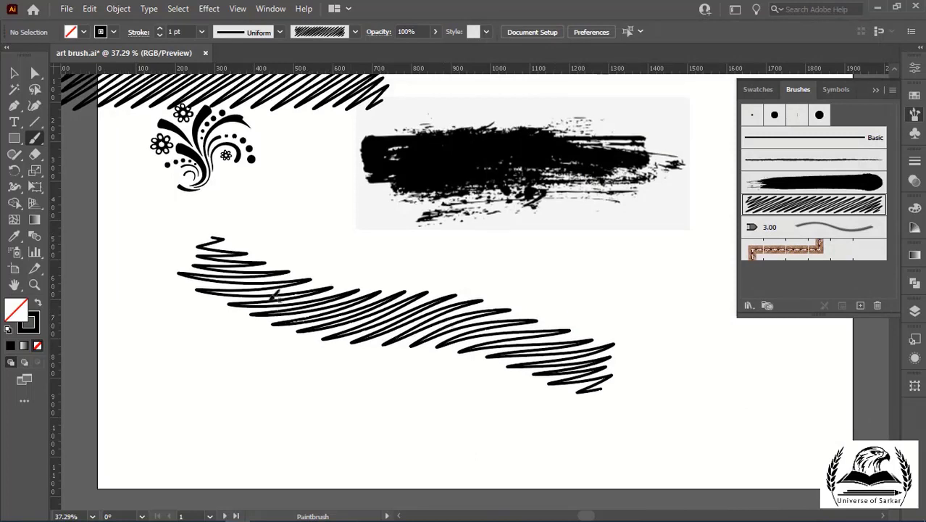
left_click(14, 72)
left_click(378, 313)
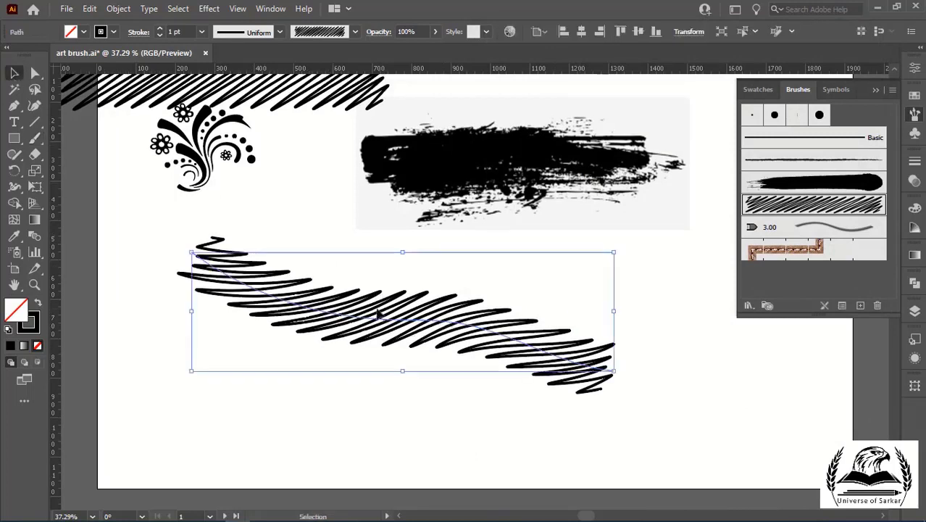
key("Delete")
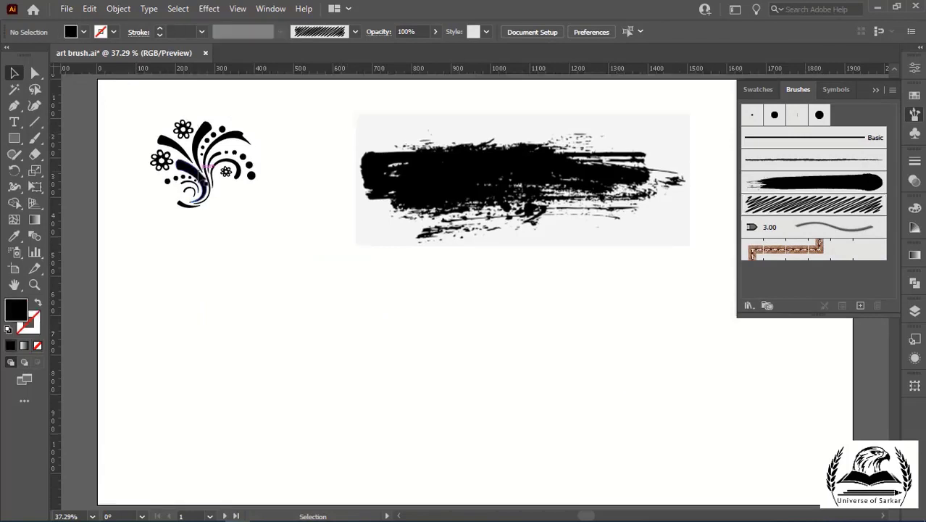
- Save the flower ornament as Art Brush 2 set to Scale Proportionately
left_click(203, 168)
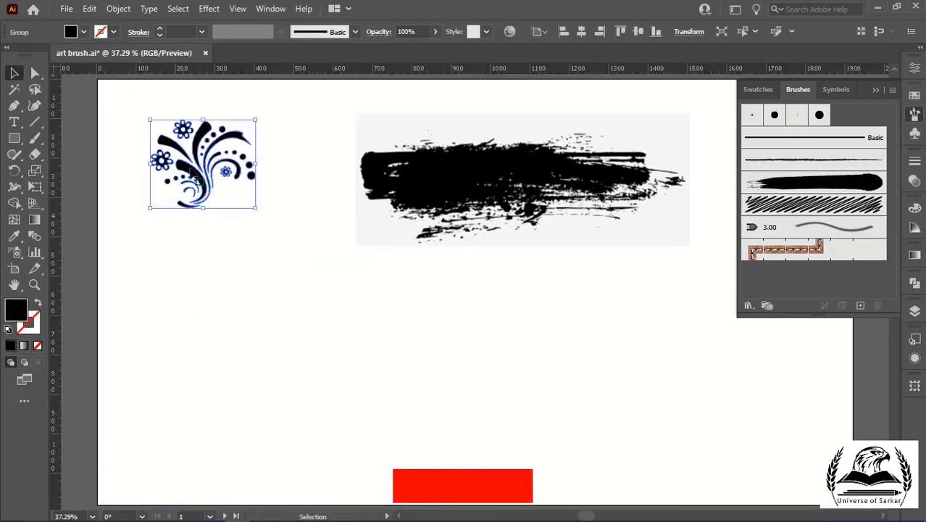
left_click_drag(203, 168, 759, 277)
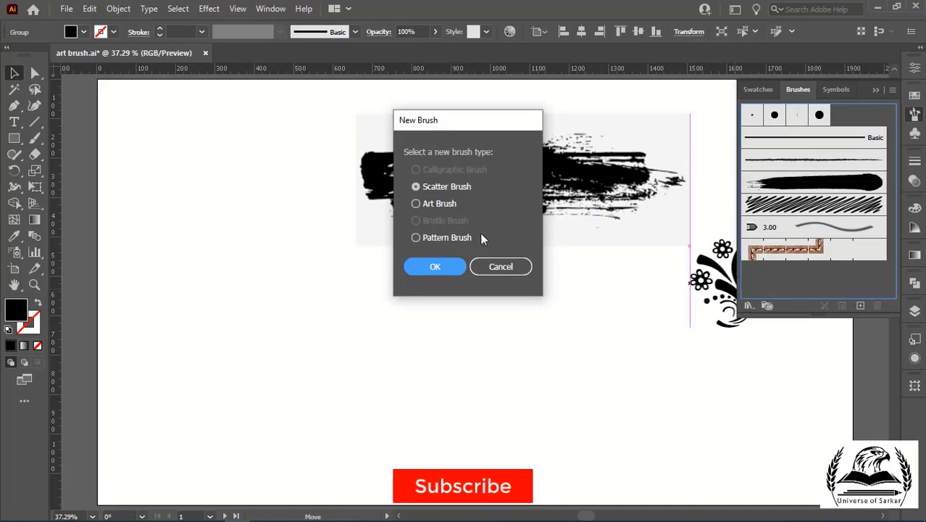
left_click(417, 205)
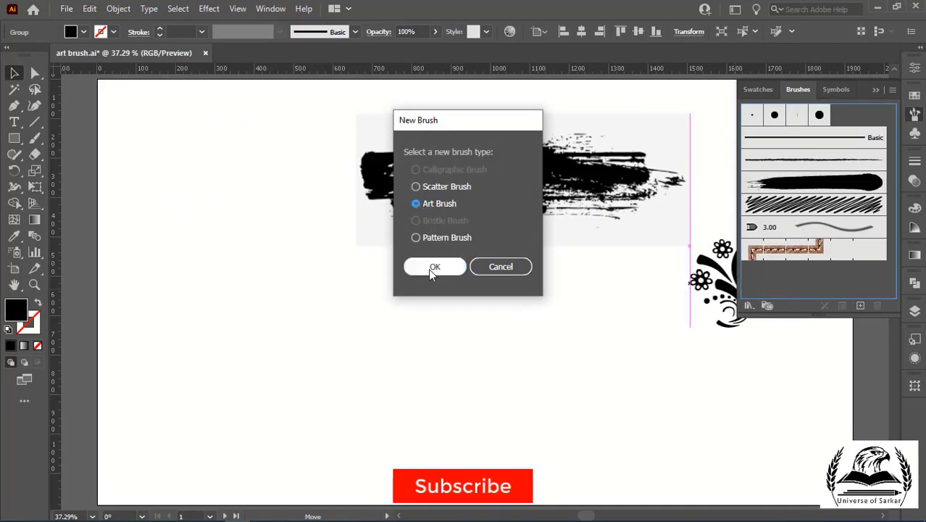
left_click(432, 268)
left_click(500, 128)
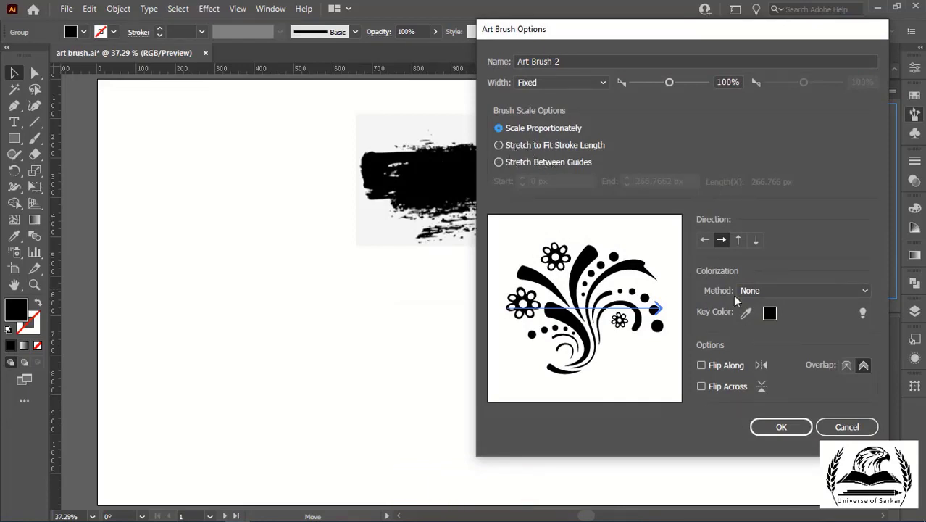
left_click(782, 427)
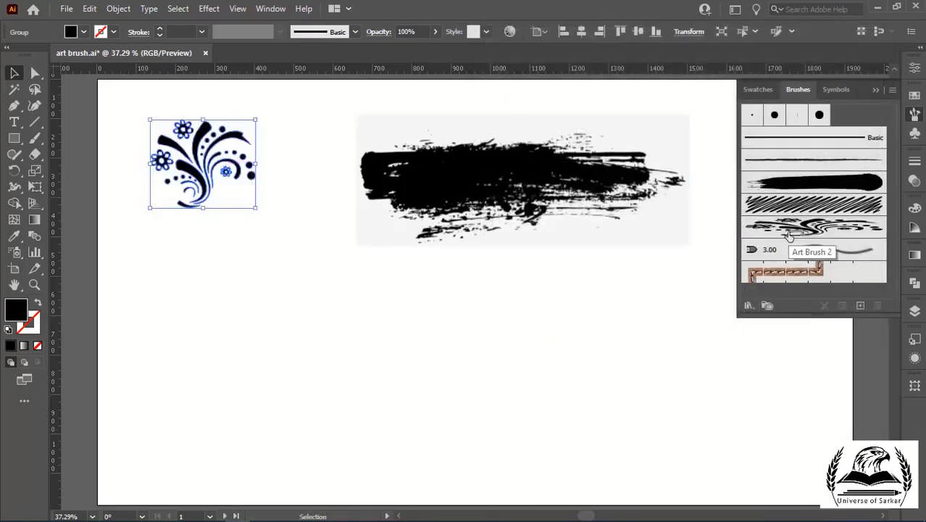
- Test Art Brush 2 on the flower ornament, undo it, and deselect
left_click(790, 236)
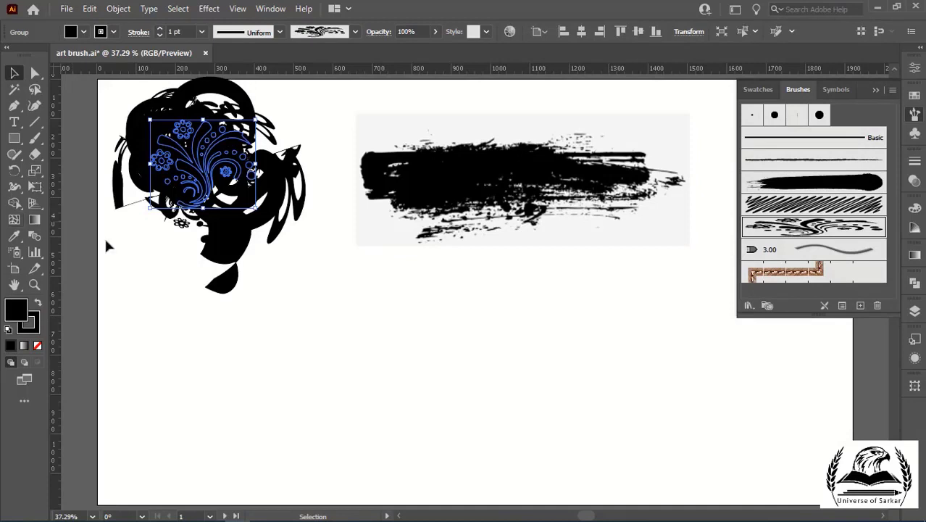
key("ctrl+z")
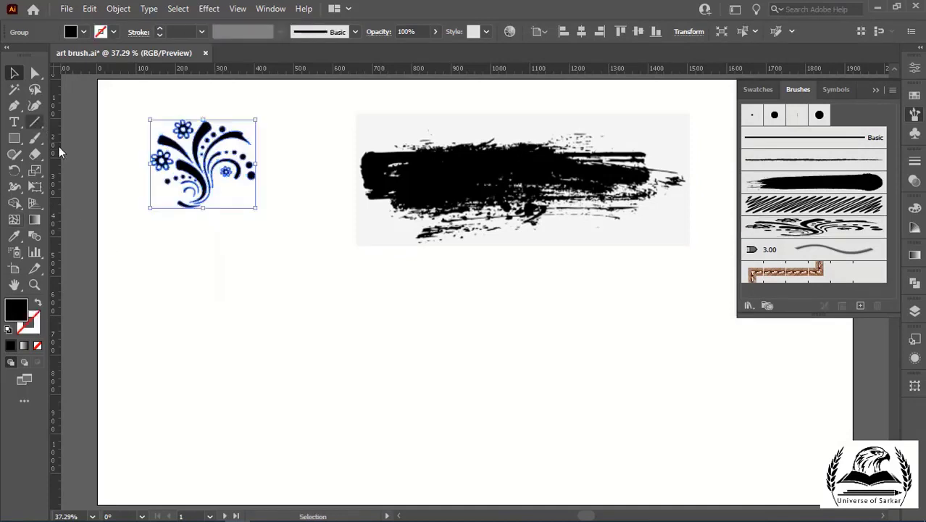
left_click(209, 288)
left_click(35, 138)
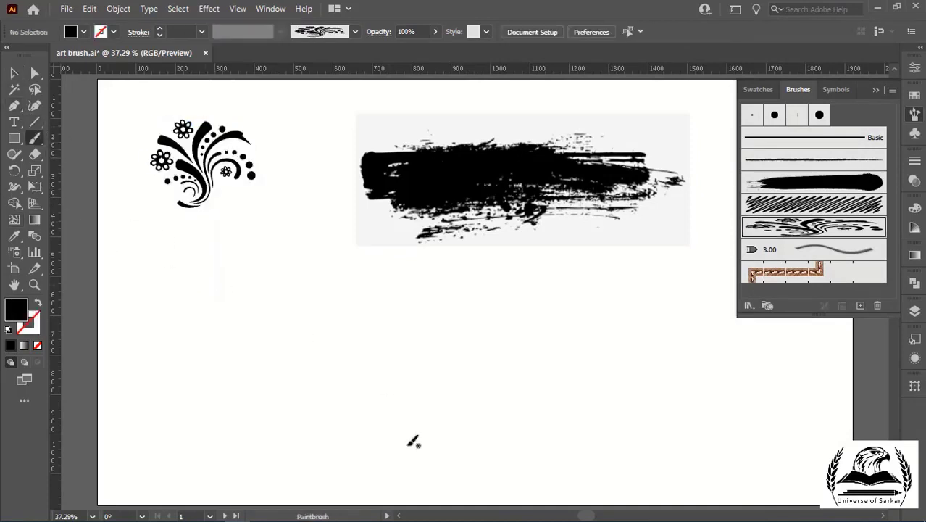
left_click_drag(176, 338, 247, 346)
left_click_drag(307, 339, 395, 353)
left_click_drag(420, 311, 492, 290)
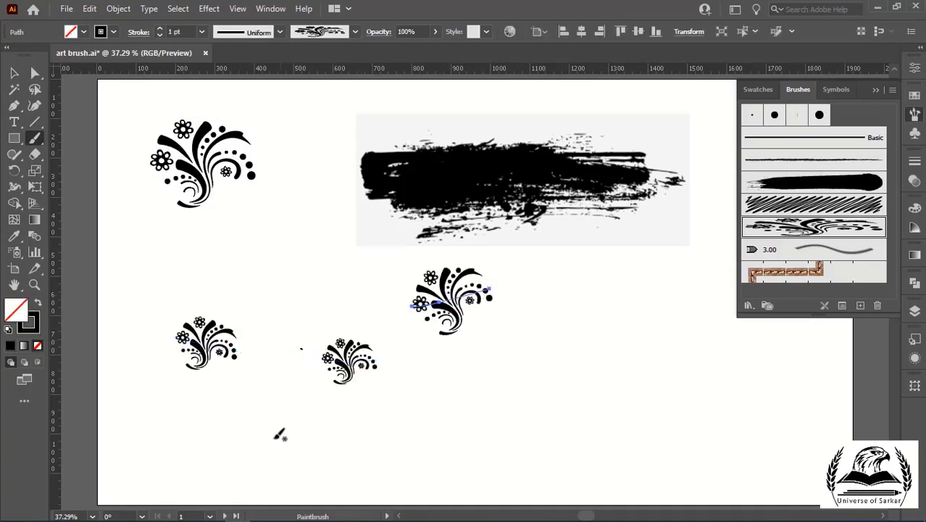
left_click_drag(279, 435, 399, 447)
left_click_drag(539, 379, 646, 309)
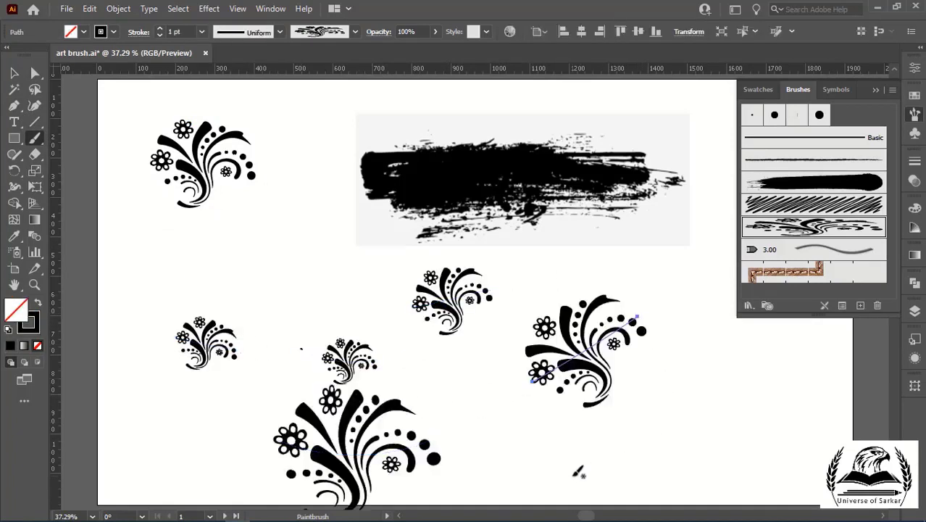
left_click_drag(578, 471, 681, 440)
left_click_drag(789, 394, 810, 375)
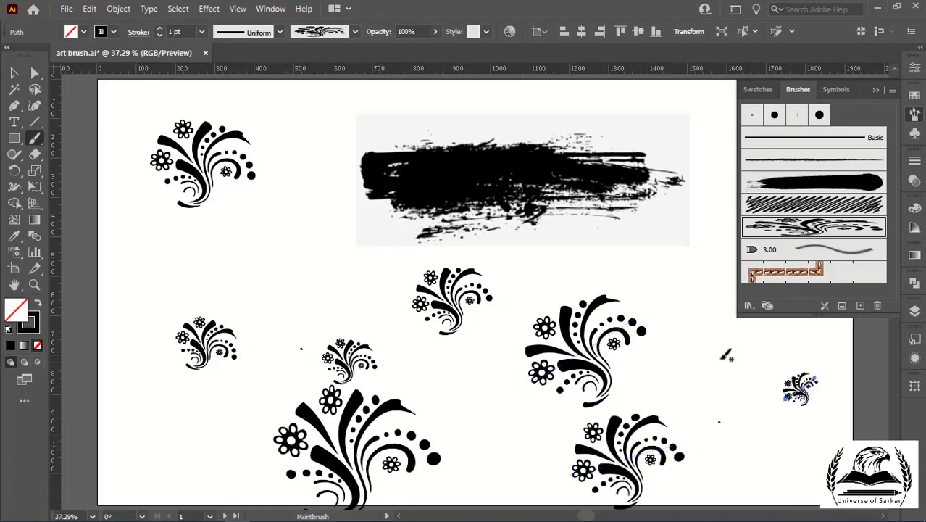
left_click_drag(728, 310, 665, 367)
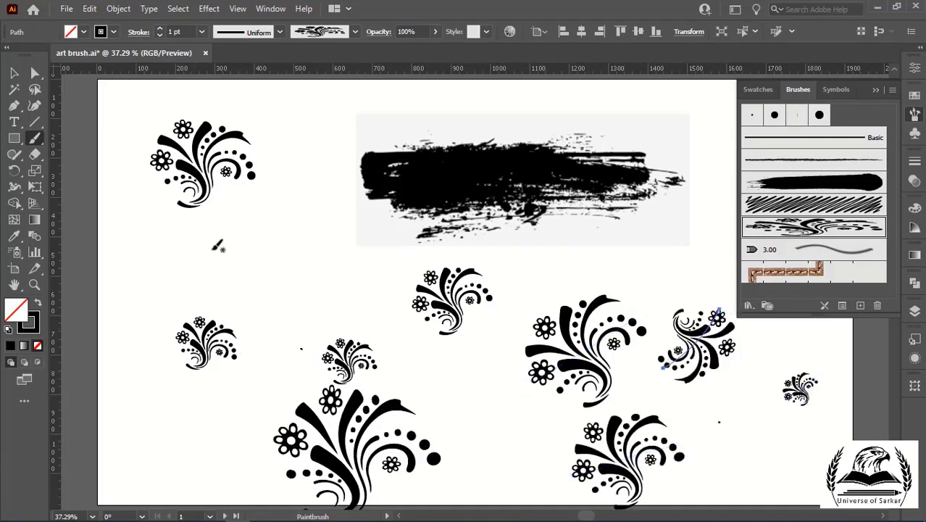
left_click_drag(243, 247, 203, 318)
left_click_drag(137, 453, 254, 435)
left_click_drag(262, 310, 500, 206)
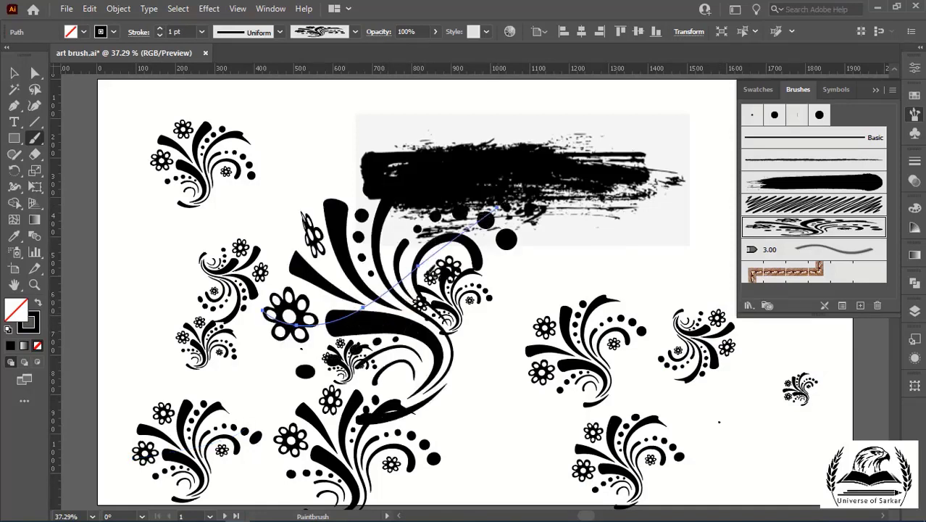
key("ctrl+z")
key("ctrl+z")
key("ctrl+z")
key("ctrl+z")
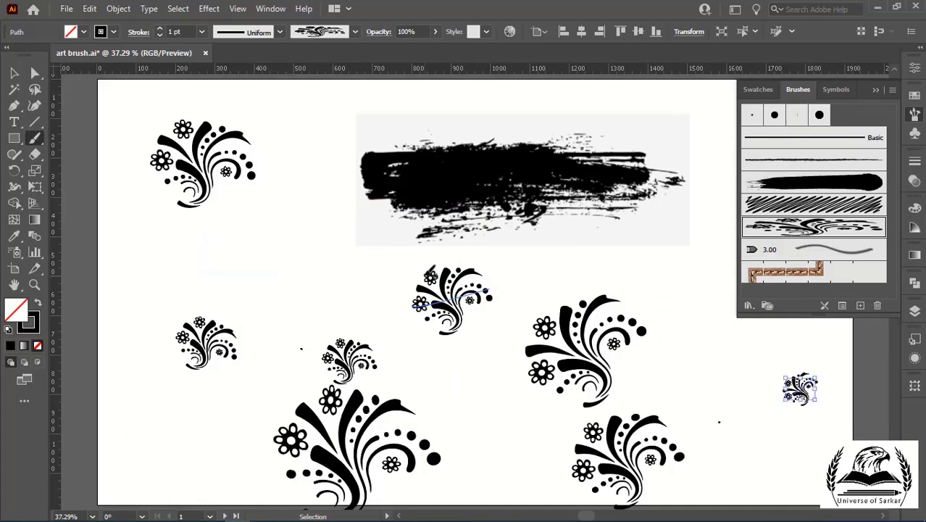
key("ctrl+z")
key("ctrl+z")
key("ctrl+z")
key("ctrl+z")
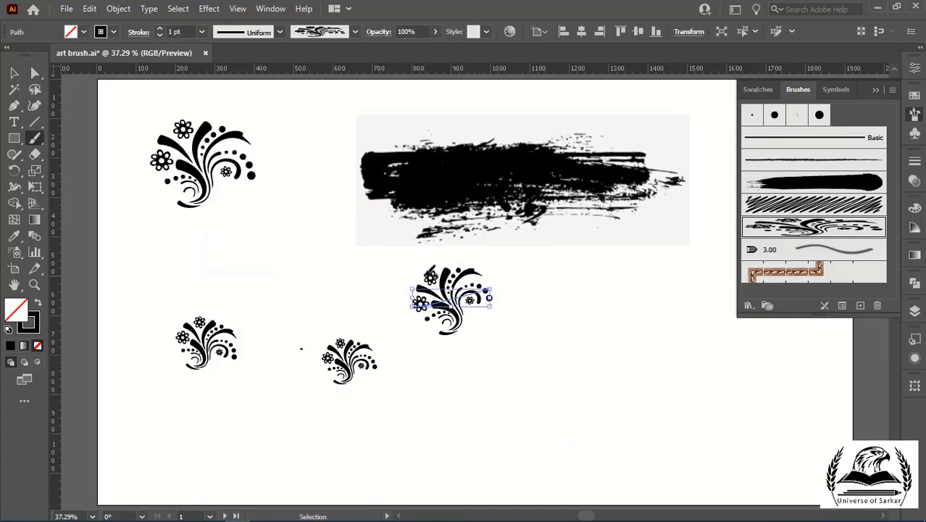
key("ctrl+z")
key("ctrl+z")
key("ctrl+z")
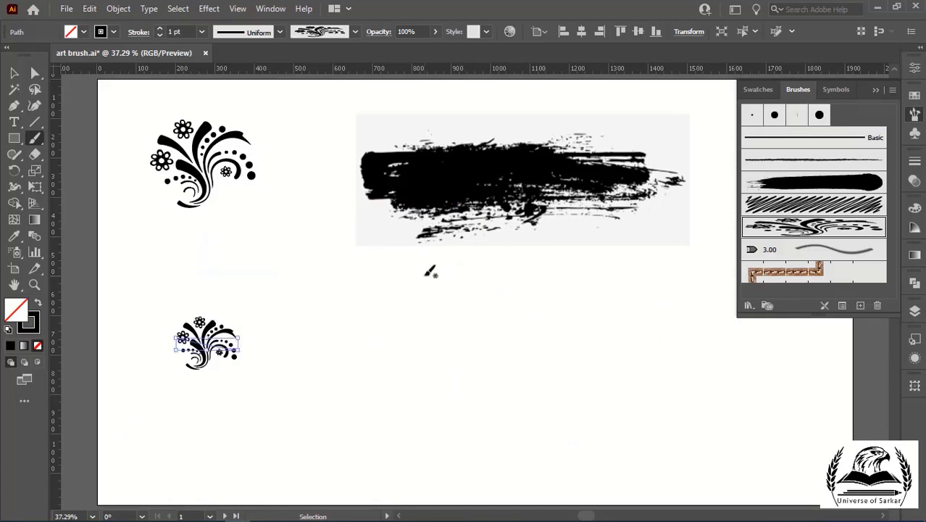
key("ctrl+z")
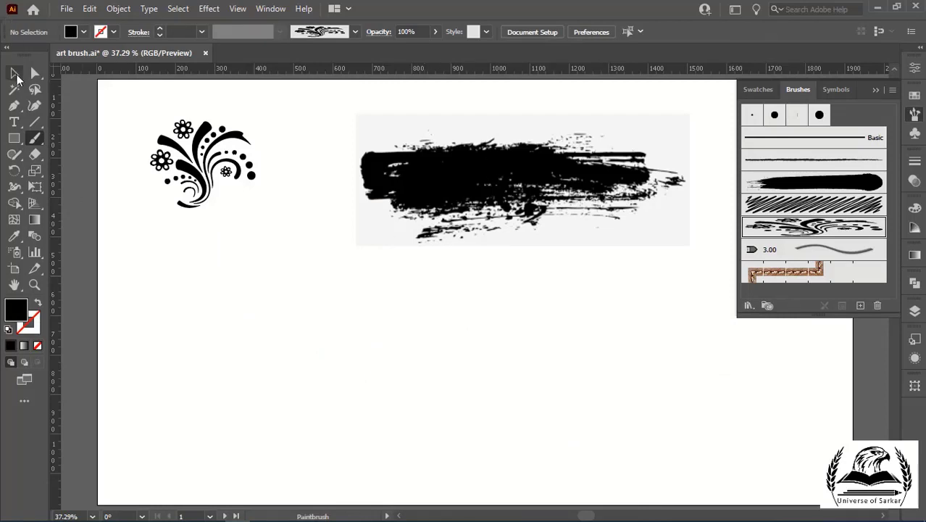
- Trace the grunge stroke image with the Silhouettes Image Trace preset
left_click(15, 73)
left_click(608, 210)
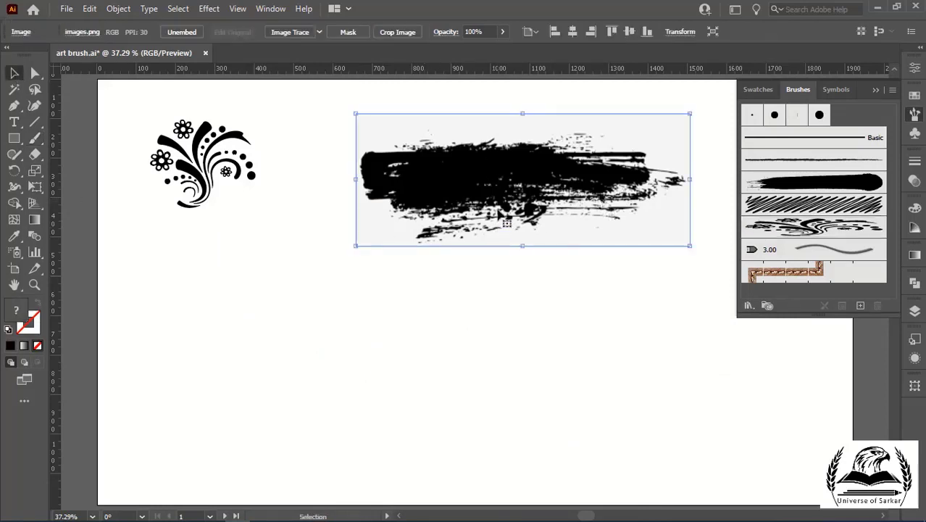
left_click(319, 33)
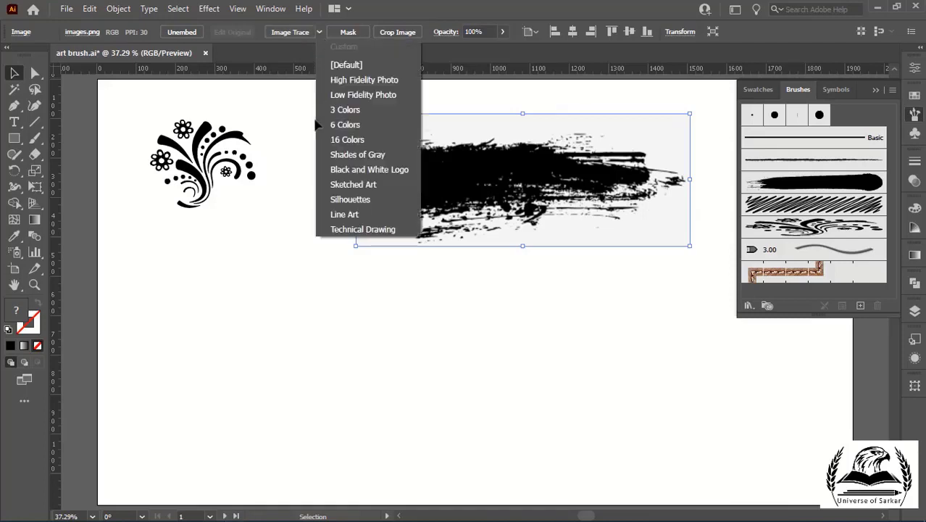
left_click(345, 200)
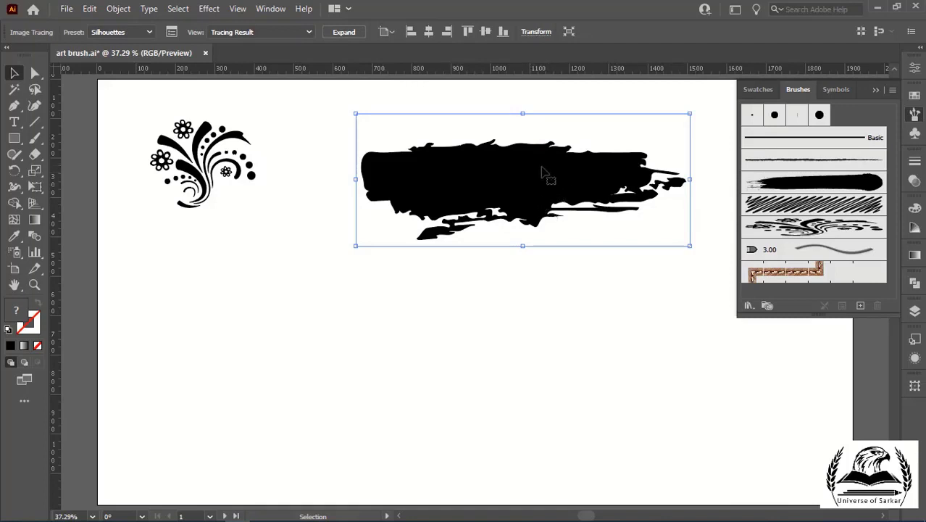
- Reposition the traced silhouette and squash it vertically to about 847.62 × 285.1 px
left_click_drag(558, 187, 470, 249)
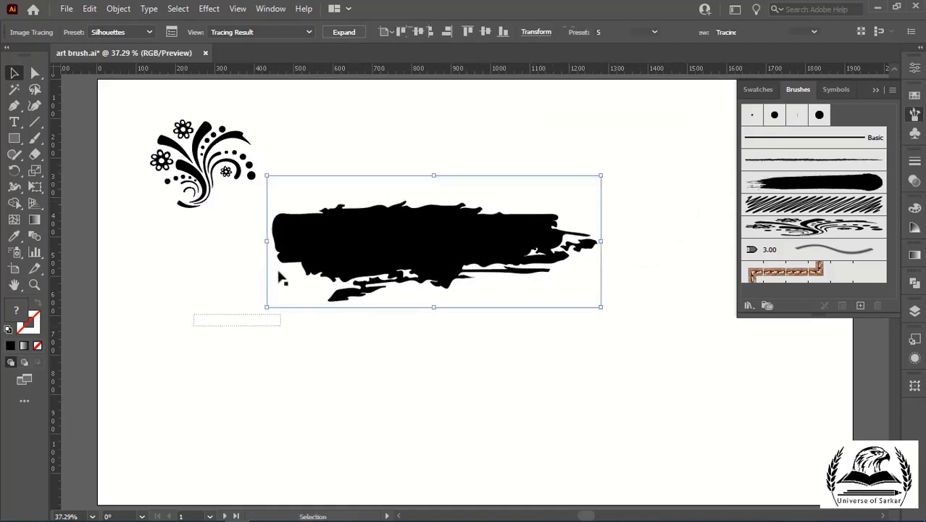
mouse_move(270, 268)
left_mouse_down()
mouse_move(148, 327)
mouse_move(518, 187)
left_mouse_up()
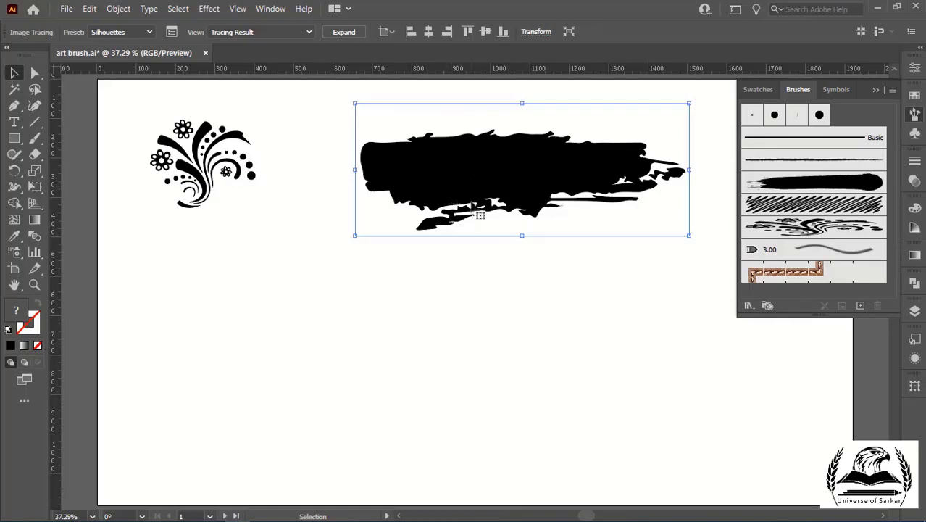
left_click_drag(524, 103, 523, 129)
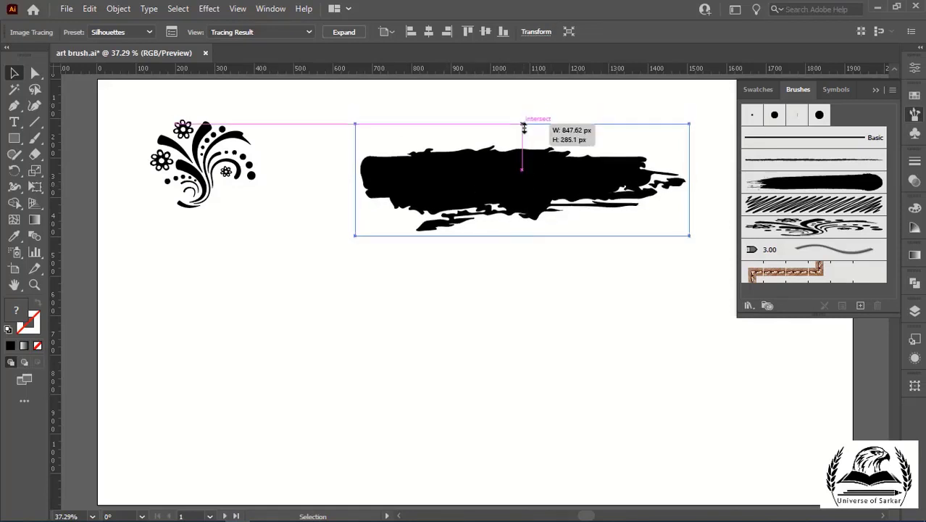
- Make Art Brush 3 from the traced grunge shape, then move the shape upward
left_click_drag(469, 192, 778, 269)
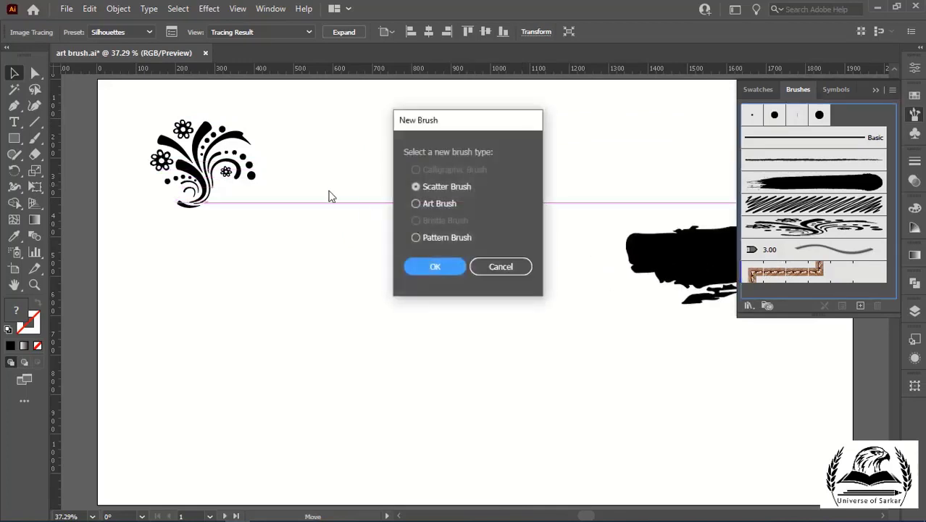
left_click(416, 203)
left_click(434, 266)
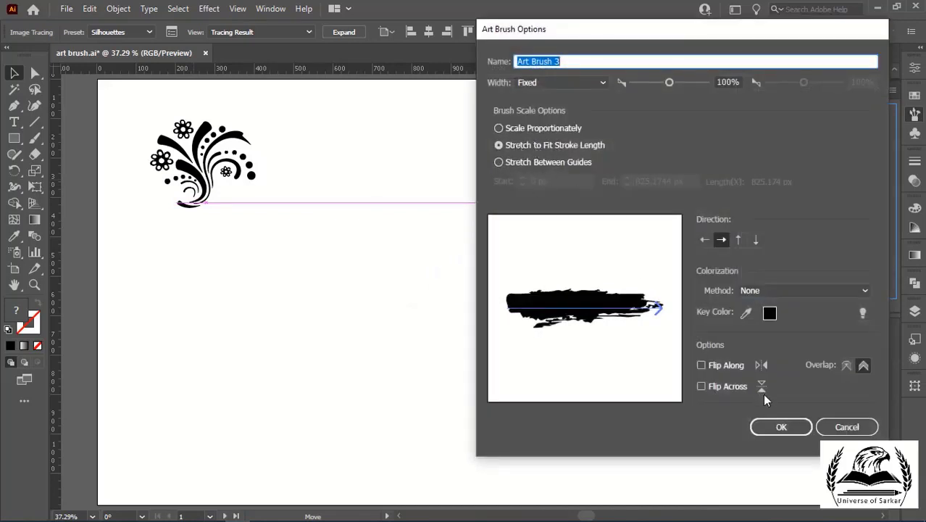
left_click(781, 428)
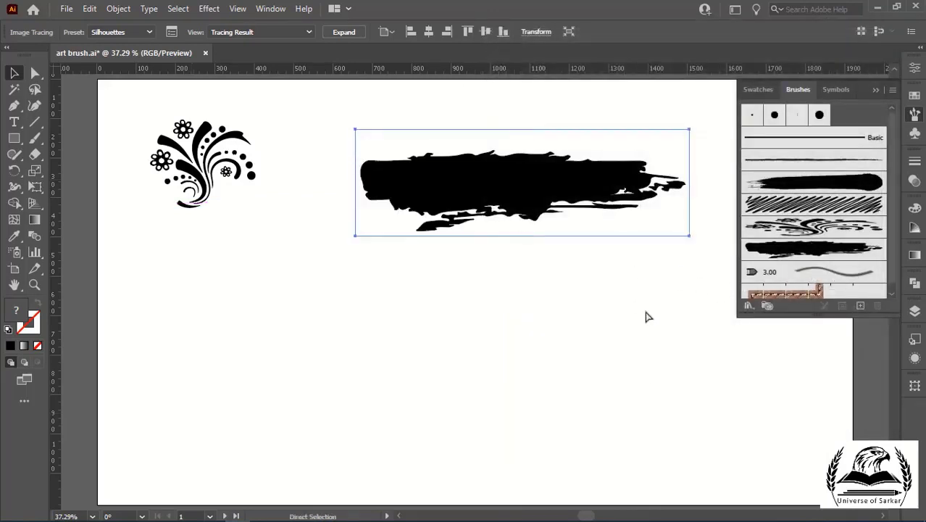
left_click_drag(542, 186, 535, 138)
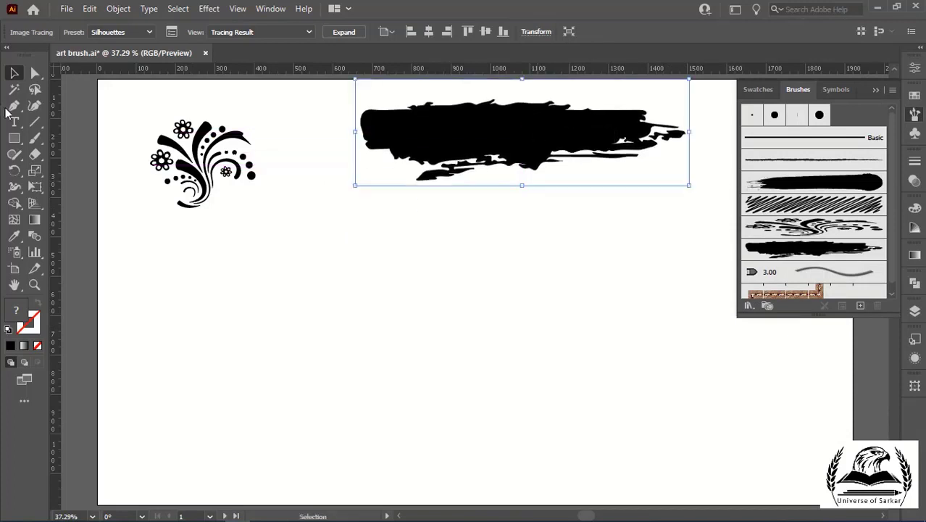
- Paint a curved grunge stroke across the lower artboard with Art Brush 3
left_click(34, 138)
key("v")
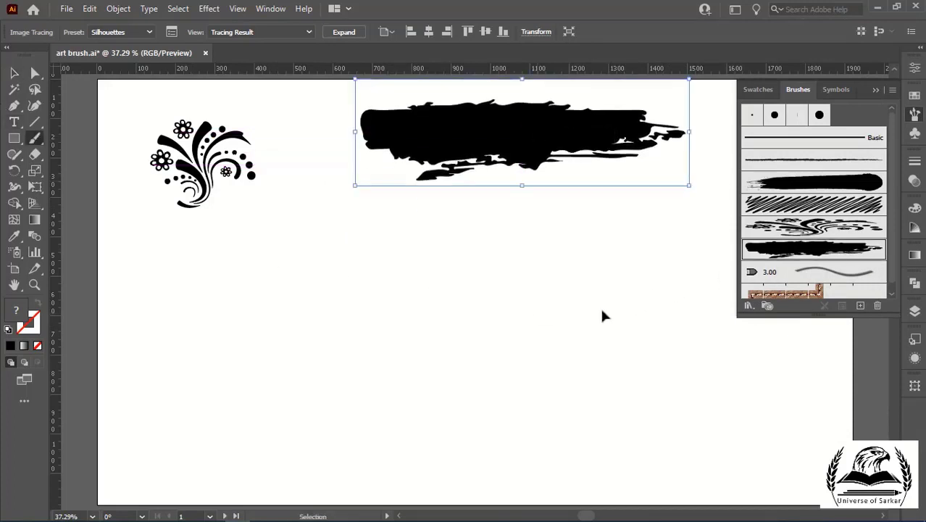
left_click(562, 271, "ctrl")
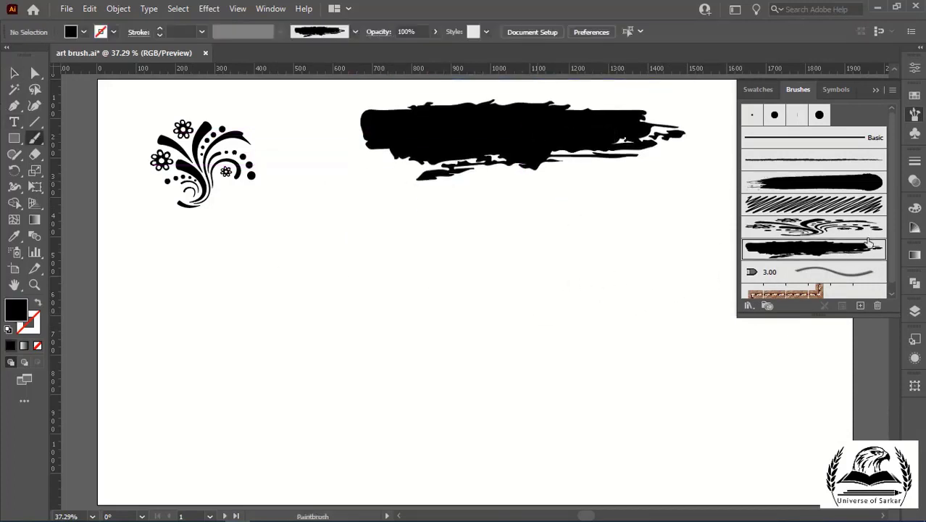
left_click_drag(694, 229, 317, 396)
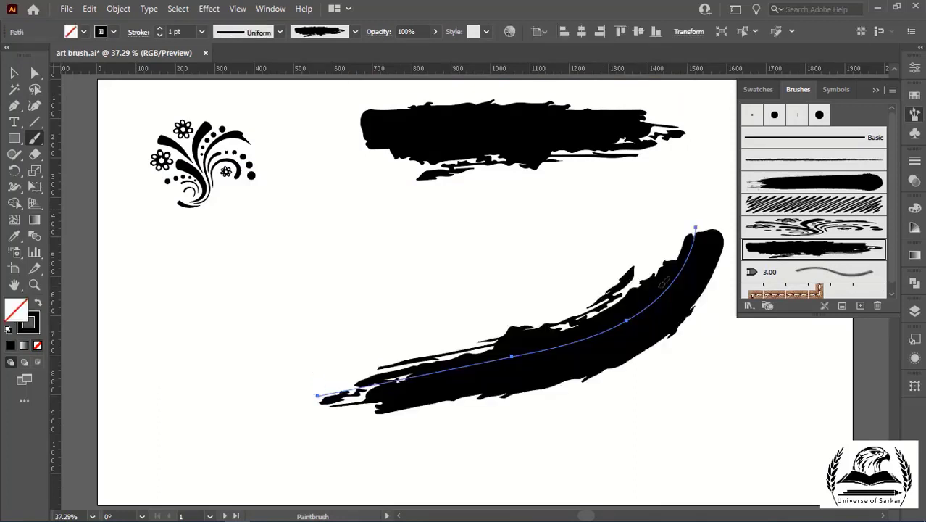
- Try Scale Proportionately on Art Brush 3, then keep Stretch to Fit Stroke Length
double_click(813, 251)
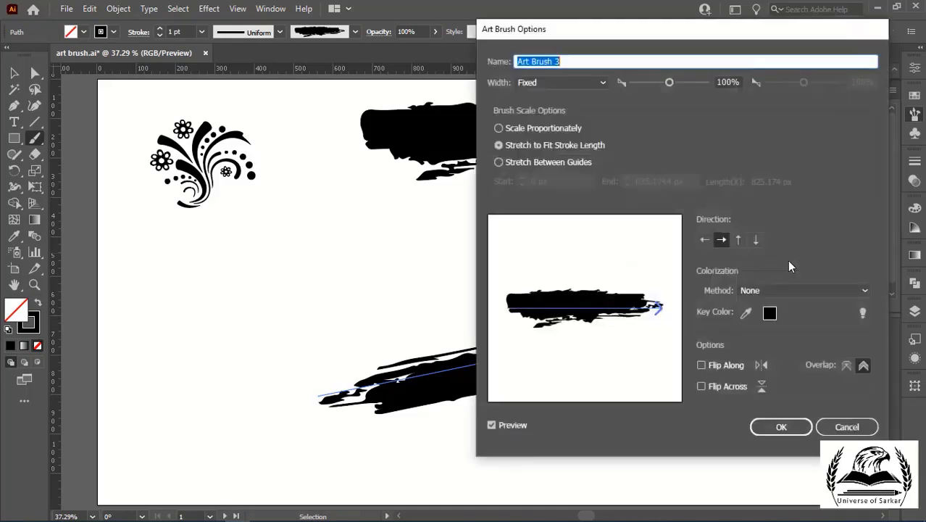
left_click(499, 128)
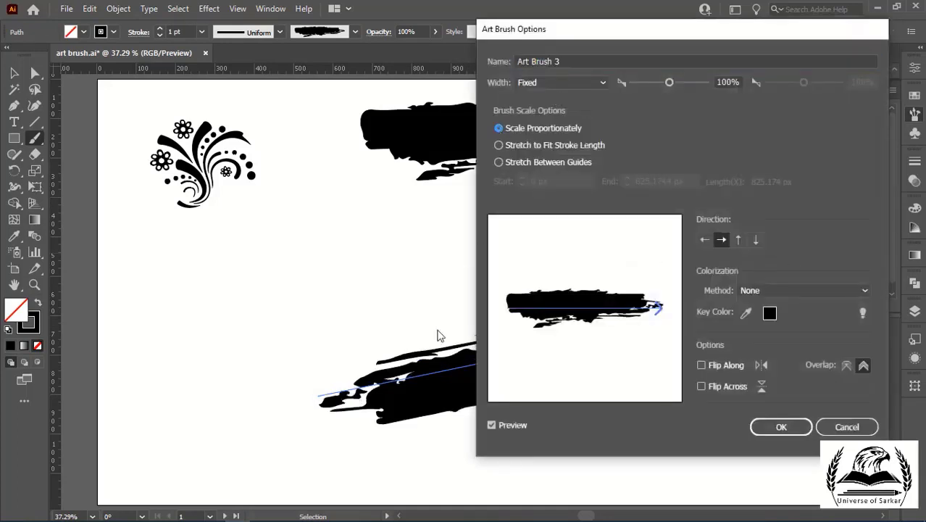
left_click_drag(525, 34, 671, 74)
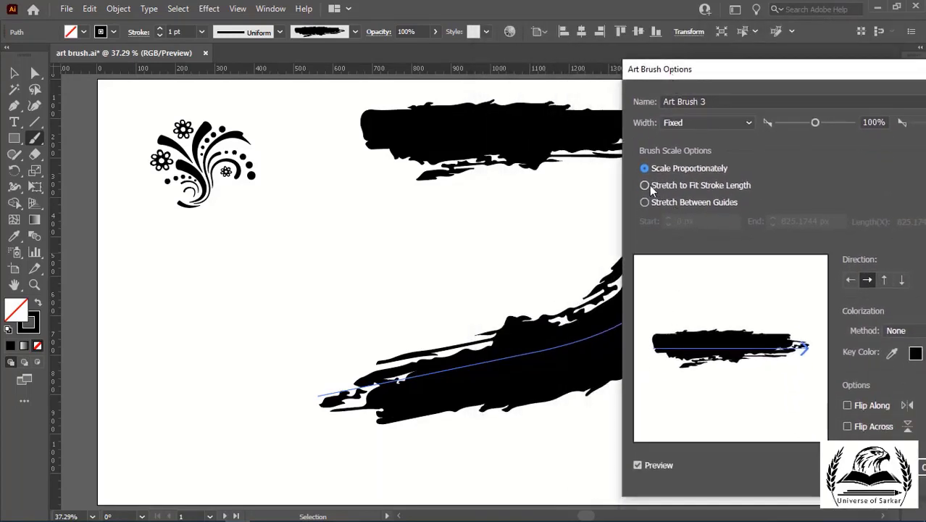
left_click(645, 186)
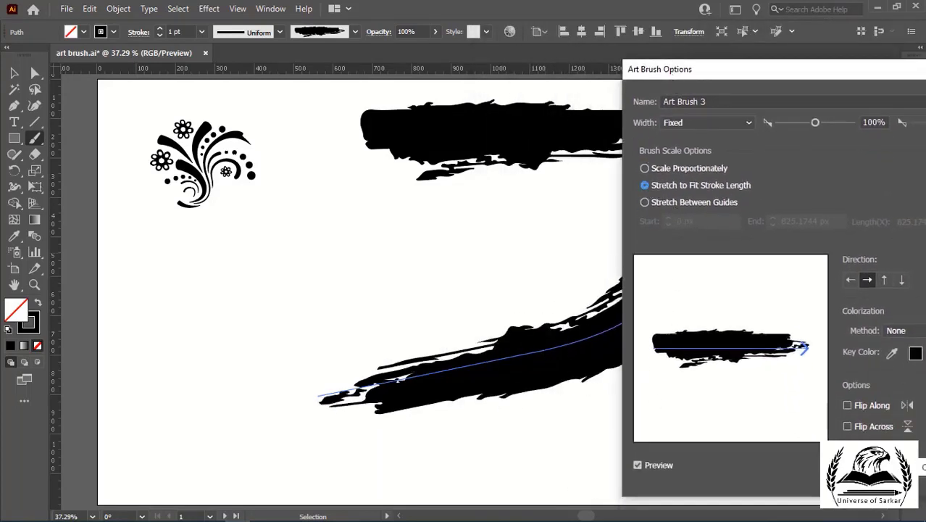
left_click(888, 464)
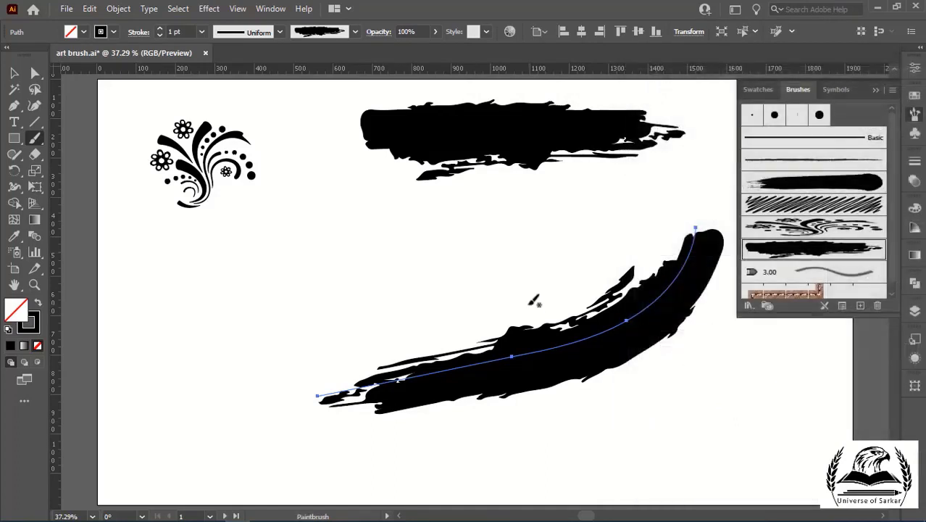
- Paint a looping grunge stroke on the left and undo the accidental short stroke
mouse_move(392, 187)
left_mouse_down()
mouse_move(154, 372)
mouse_move(377, 290)
left_mouse_up()
left_click(453, 286)
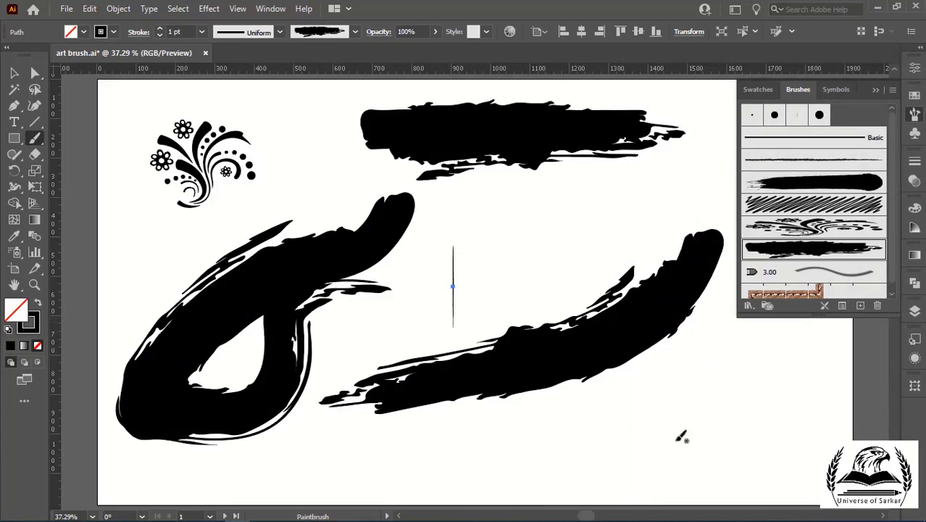
key("ctrl+z")
key("ctrl+z")
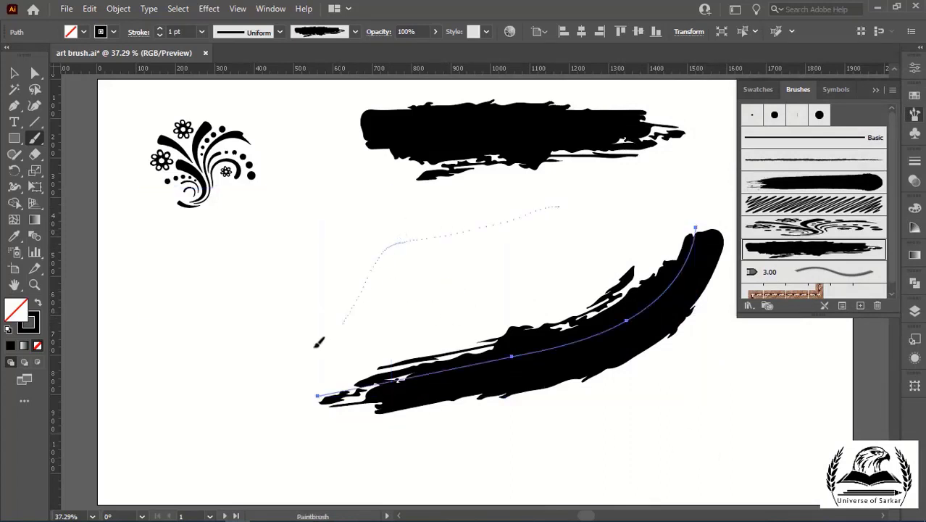
- Paint an S-shaped stroke on the left; keep Art Brush 3 at Stretch to Fit Stroke Length
left_click_drag(500, 222, 143, 409)
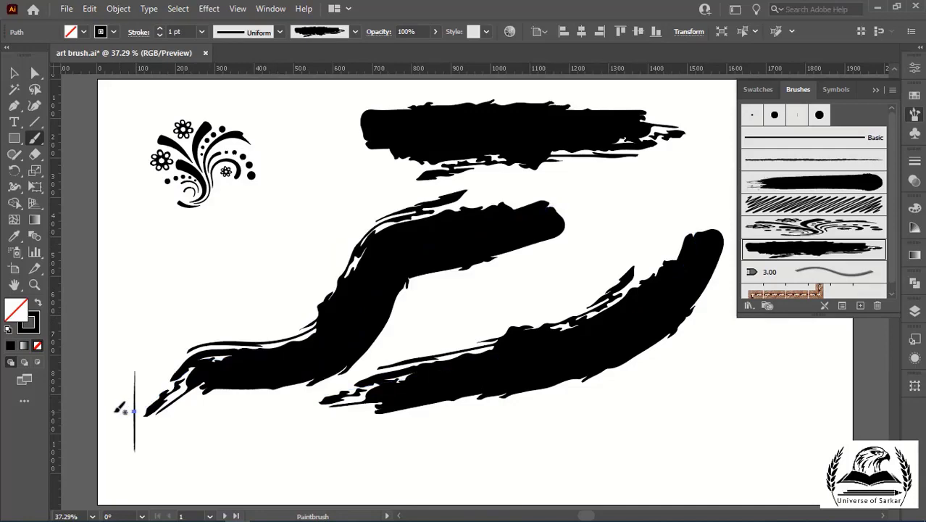
double_click(810, 250)
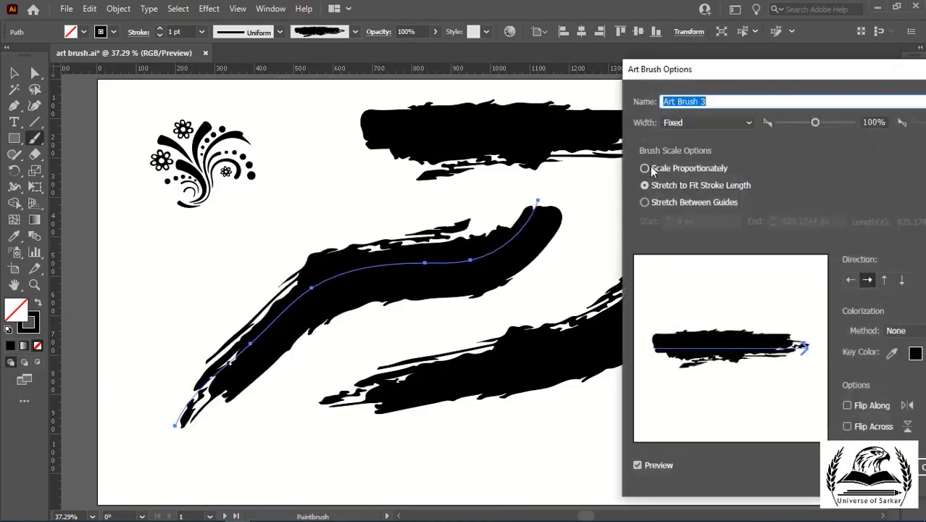
left_click(644, 168)
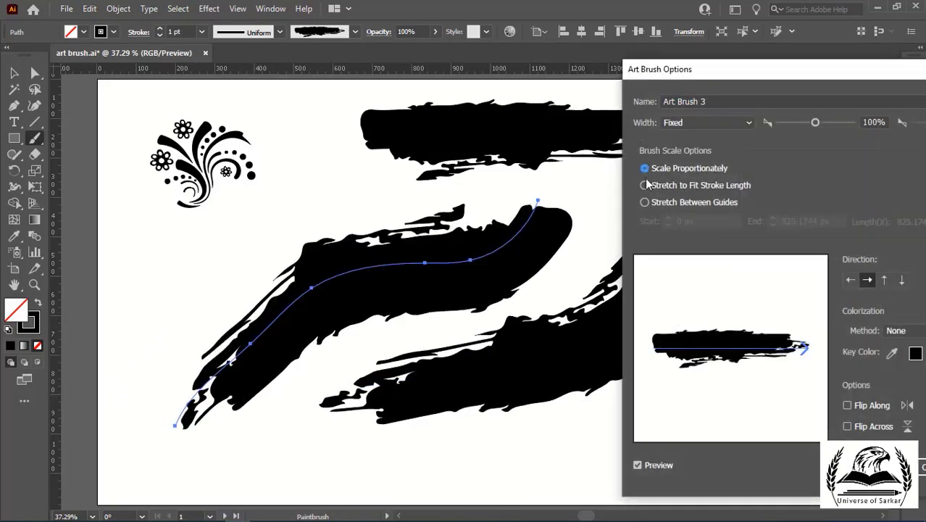
left_click(644, 186)
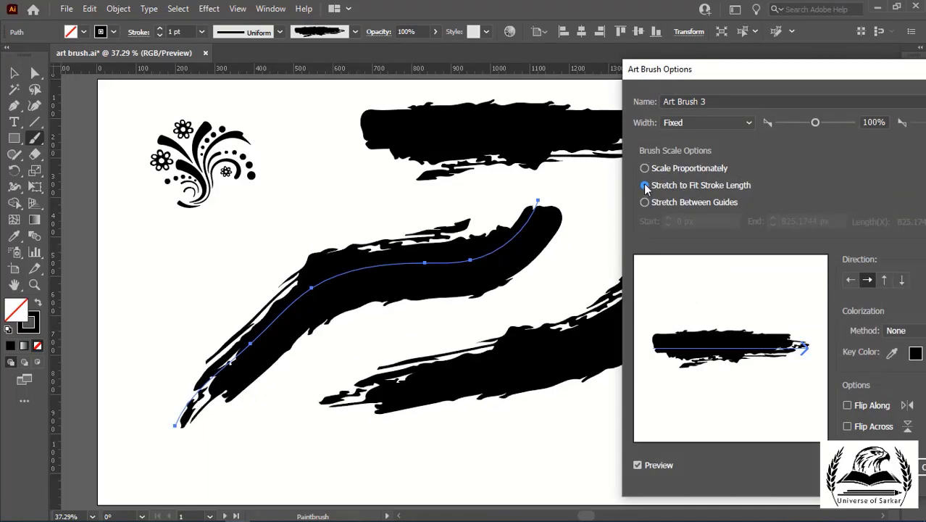
left_click_drag(837, 73, 668, 73)
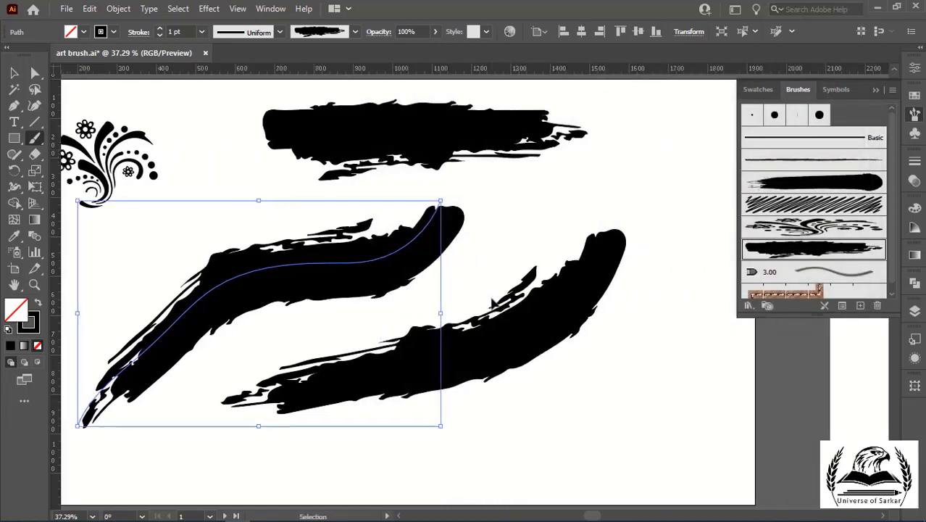
- Scroll over to the sunflower-and-dragon artboard and move the dragon to the right
scroll(477, 300, "right", 4)
scroll(478, 300, "right", 4)
scroll(473, 289, "right", 3)
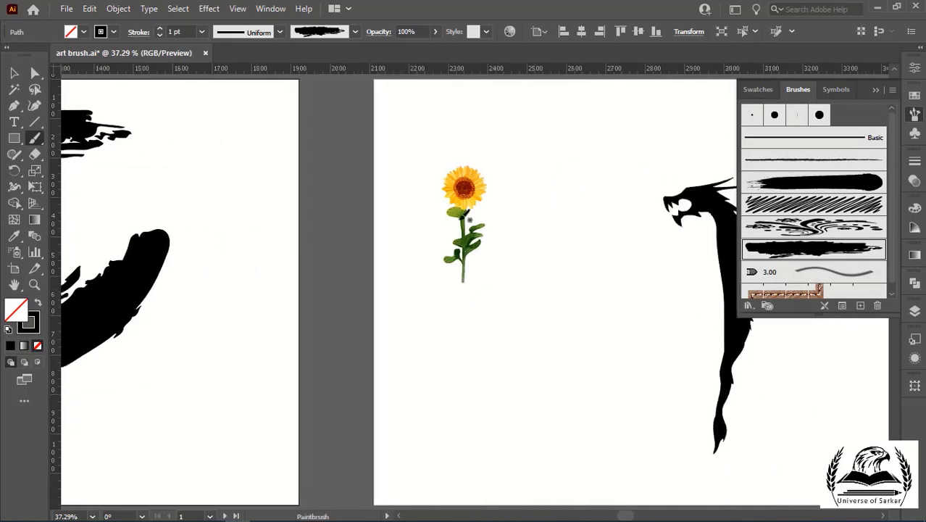
left_click(13, 73)
left_click(486, 339)
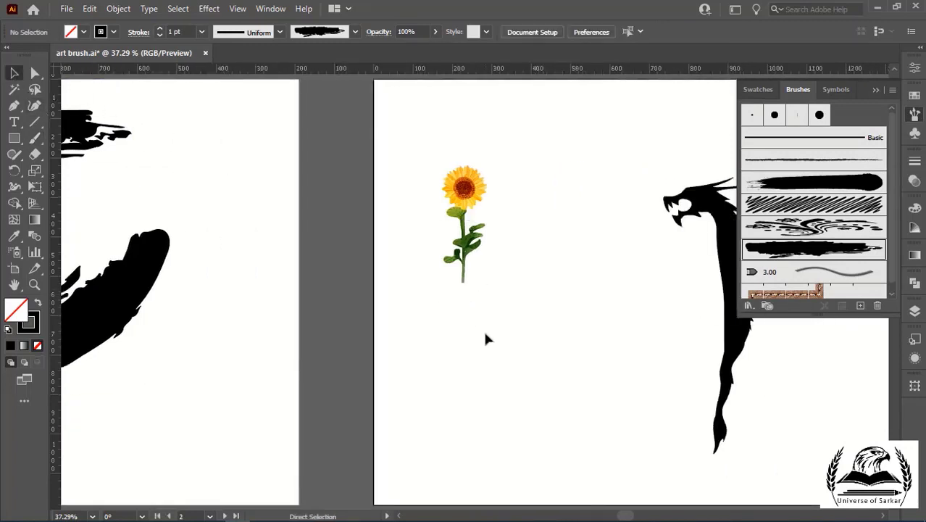
scroll(486, 338, "right", 10)
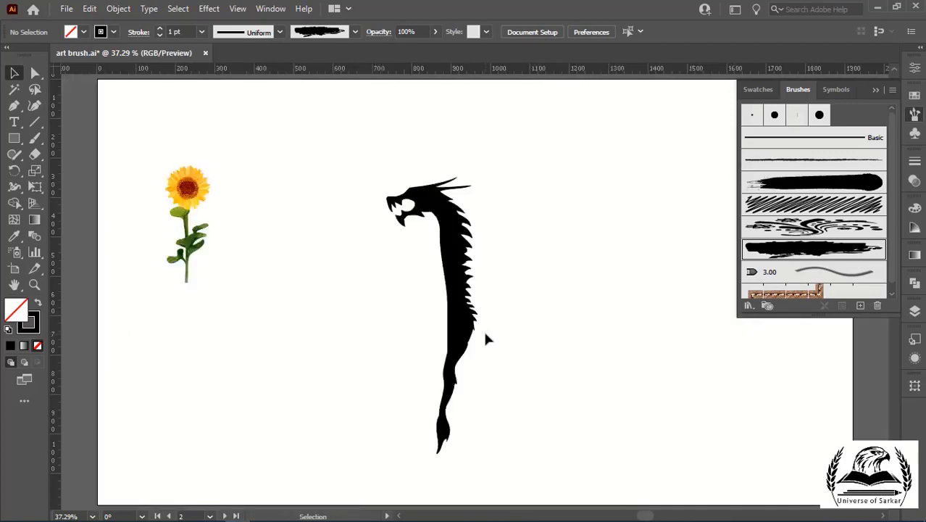
left_click_drag(483, 327, 743, 250)
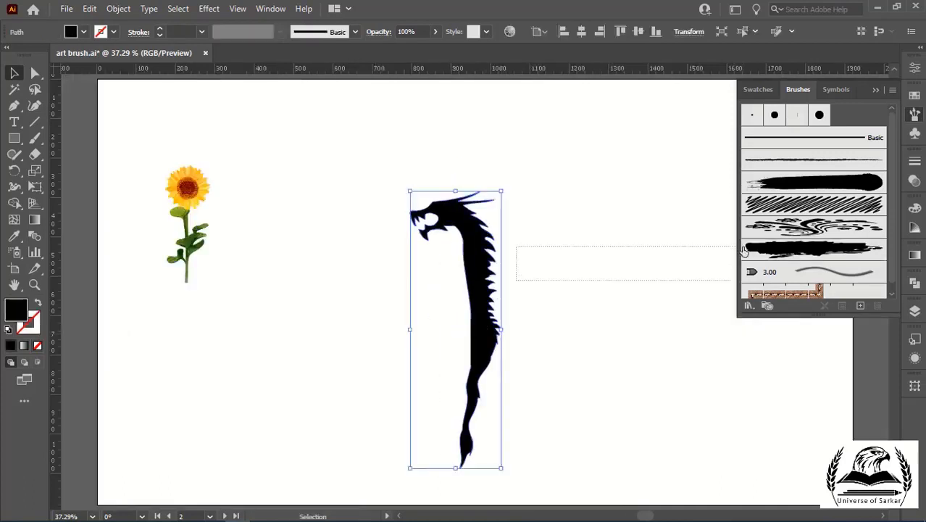
left_click_drag(465, 258, 678, 208)
- Make a sunflower art brush set to Stretch Between Guides, adjusting the start guide
left_click_drag(192, 246, 769, 287)
left_click(418, 205)
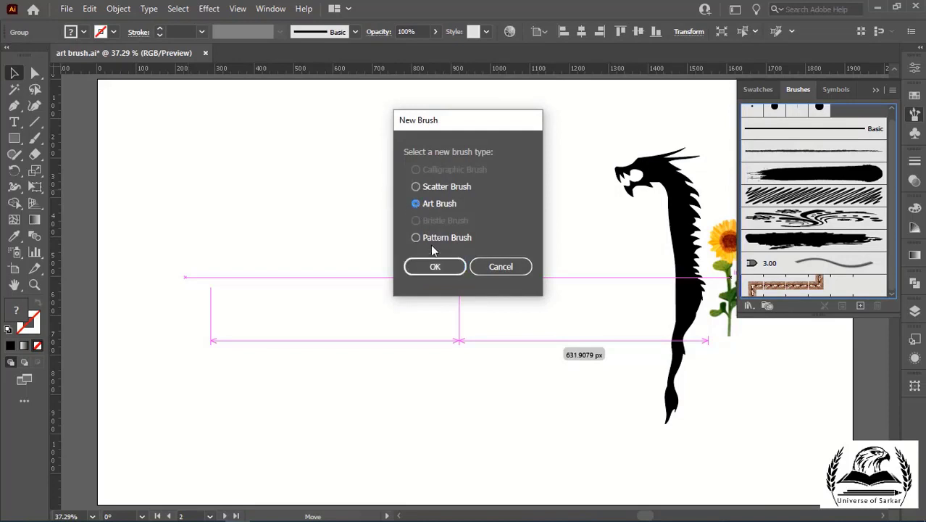
left_click(433, 266)
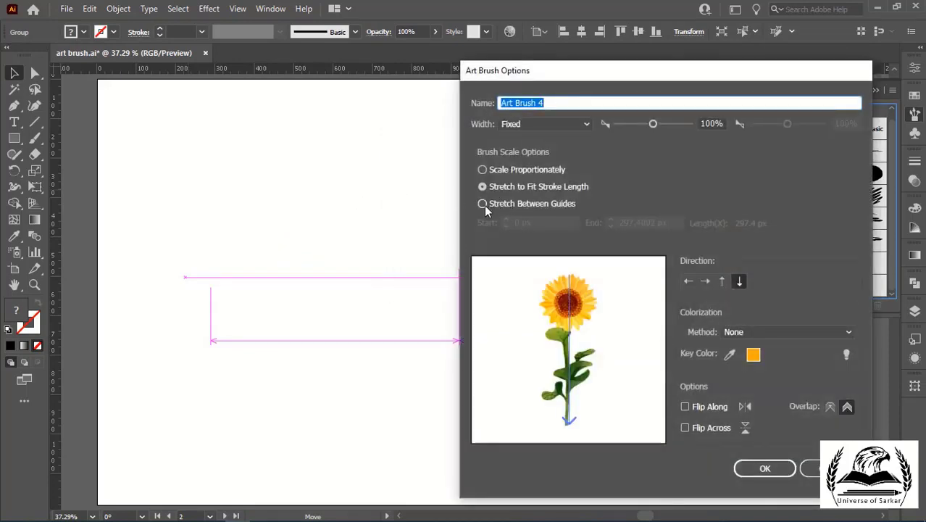
left_click(482, 203)
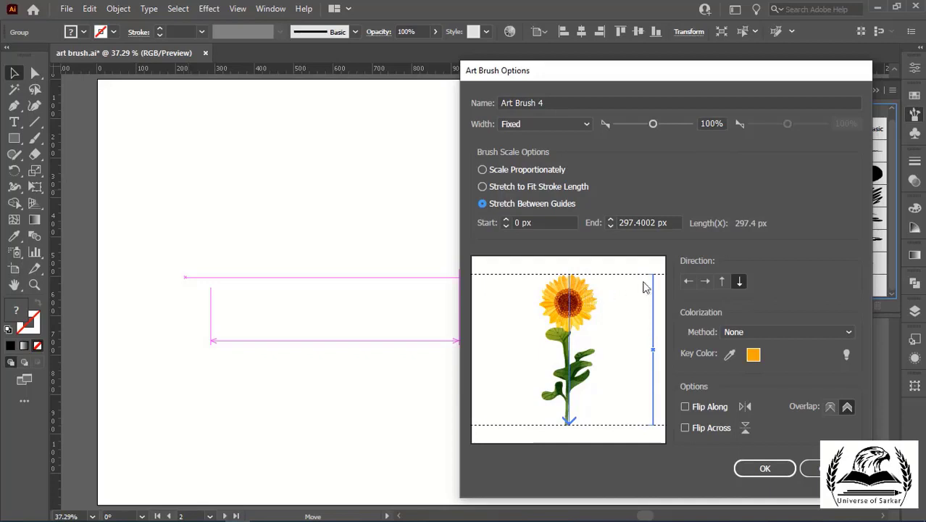
left_click_drag(655, 281, 642, 339)
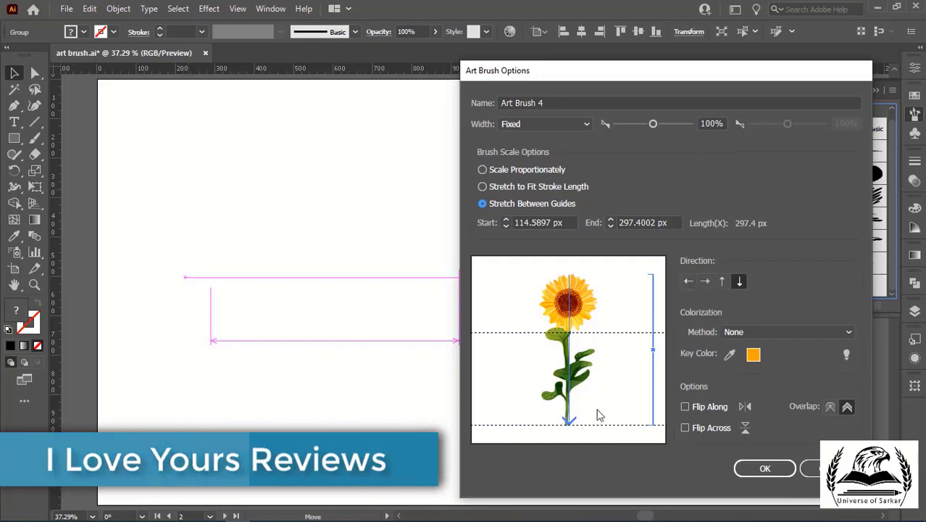
- Set the sunflower brush direction to down and create Art Brush 4
left_click(688, 281)
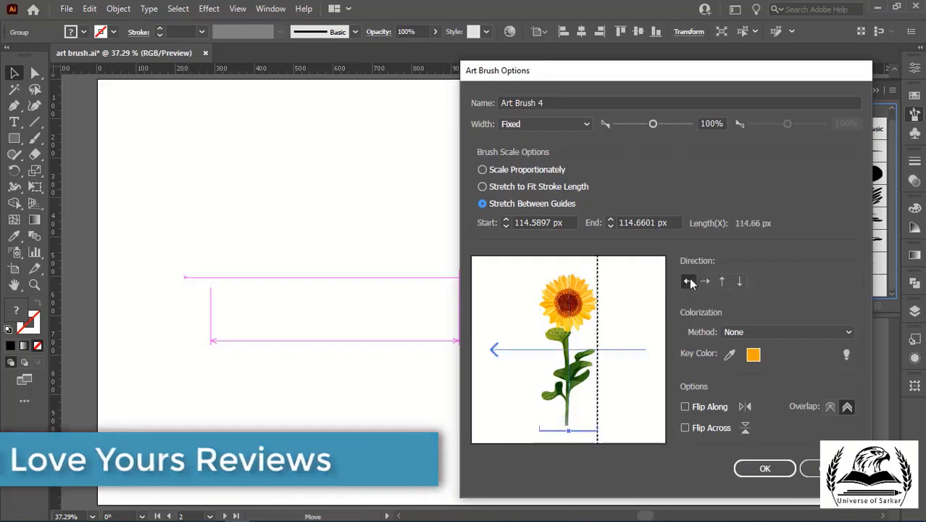
left_click(705, 283)
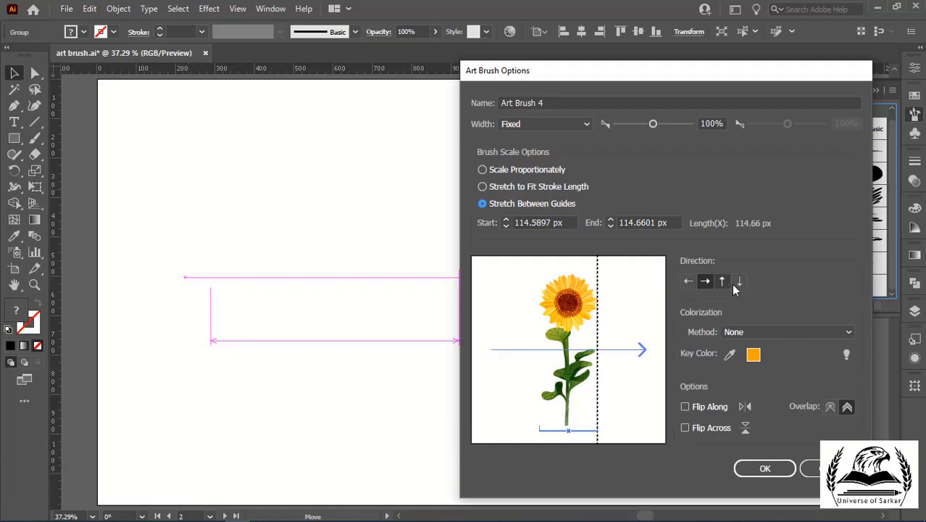
left_click(739, 282)
left_click(722, 283)
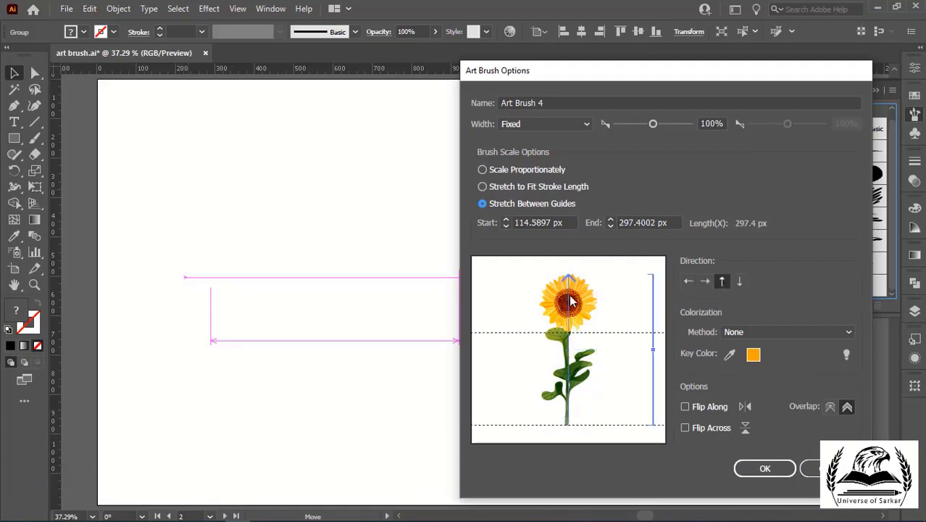
left_click(739, 281)
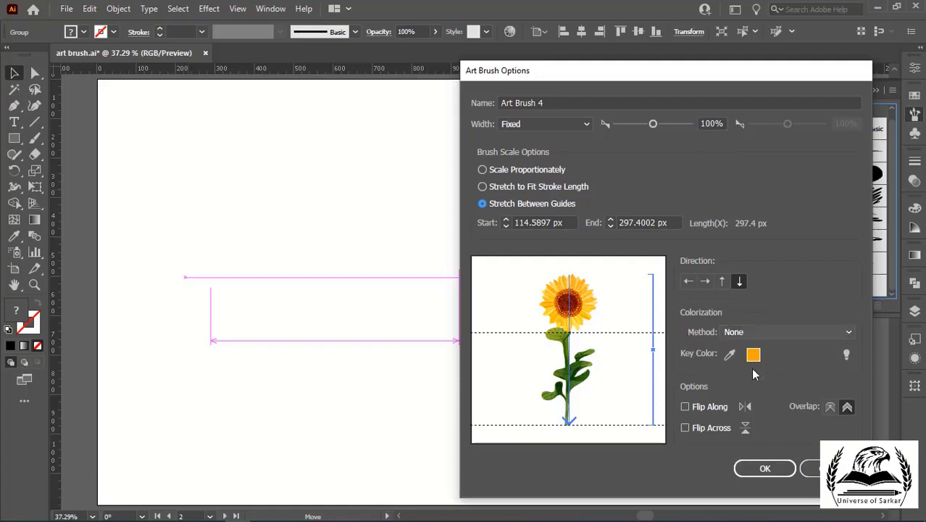
left_click(766, 469)
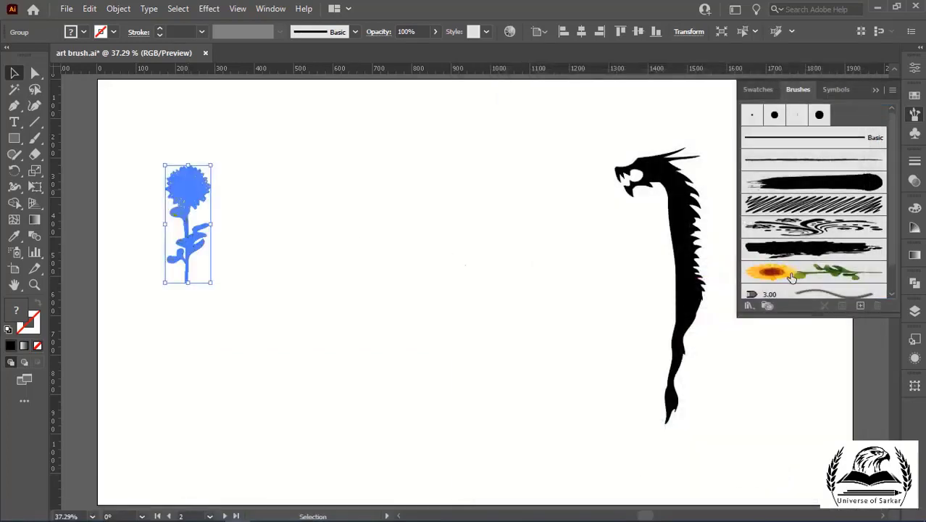
- Choose Art Brush 4 and paint a diagonal and a wavy sunflower stroke
left_click(484, 285)
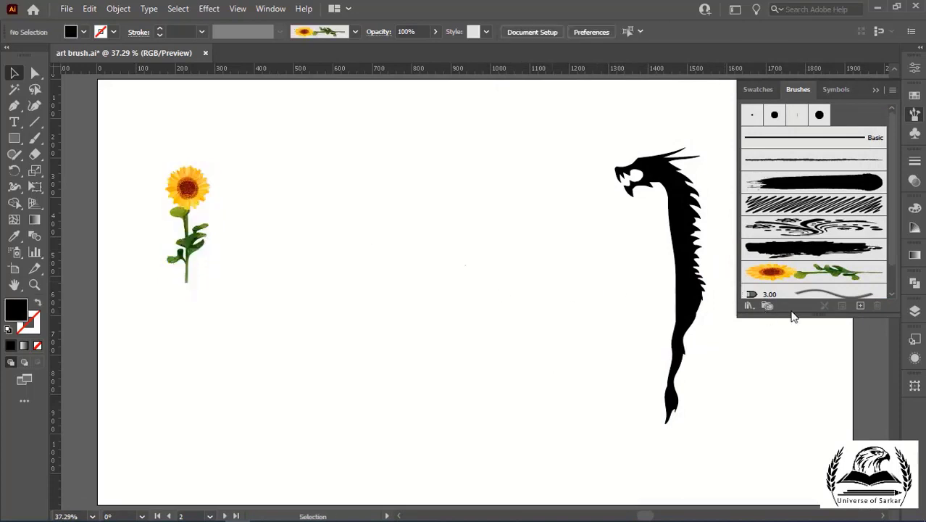
left_click(838, 278)
left_click(35, 138)
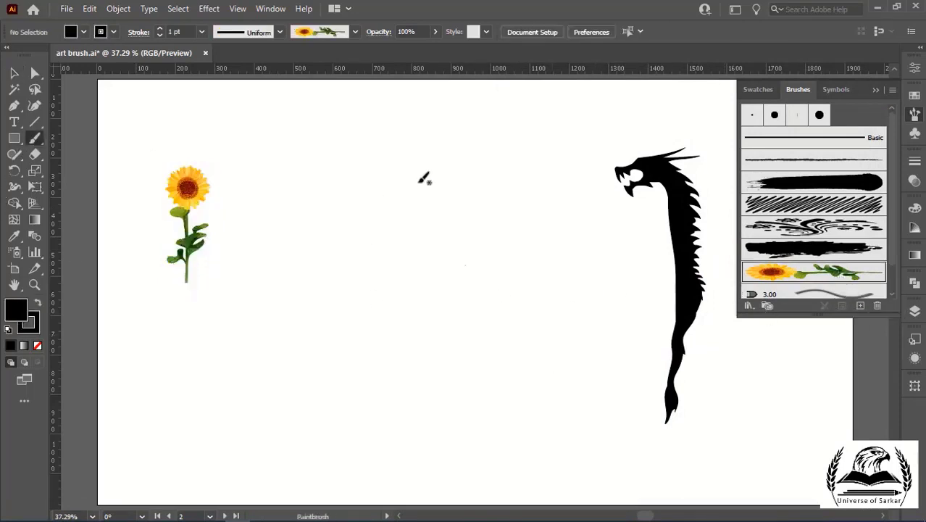
left_click_drag(368, 110, 256, 397)
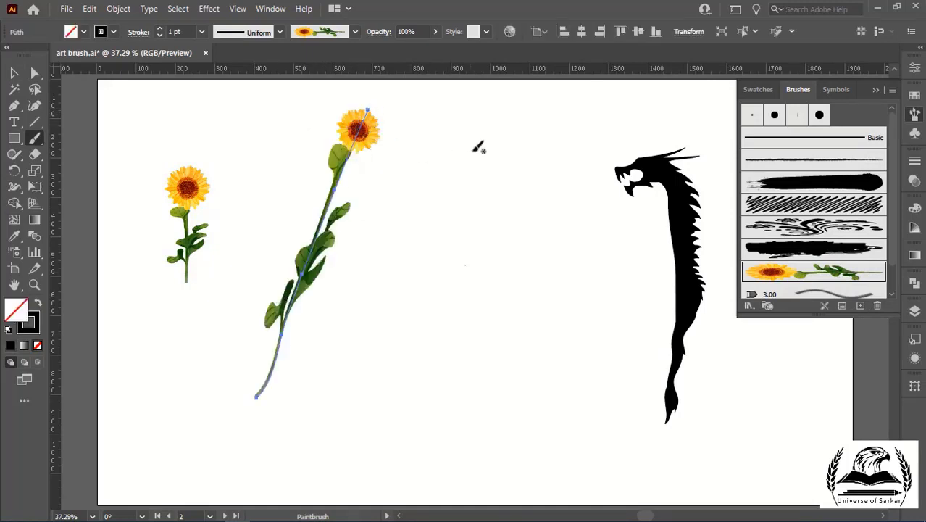
left_click_drag(484, 120, 494, 150)
left_click_drag(419, 356, 368, 403)
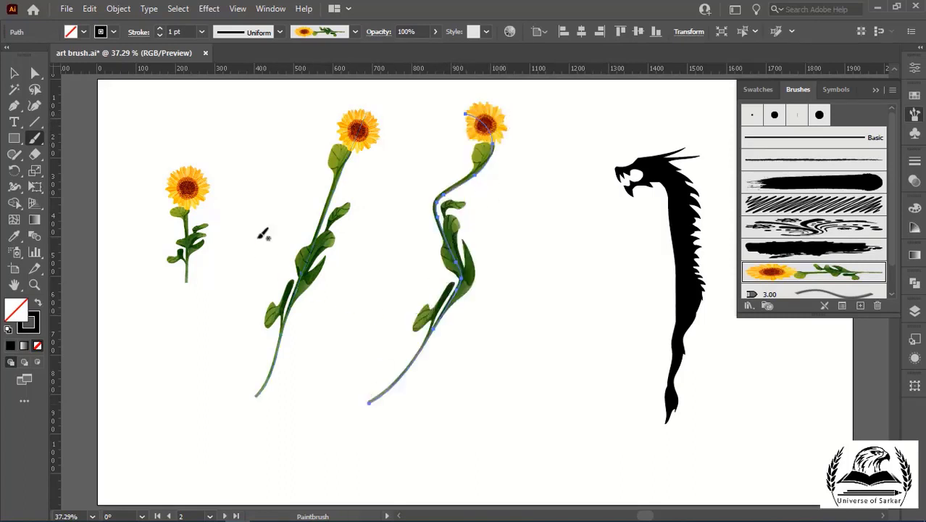
- Paint six more sunflower strokes, including a right cluster and one along the left edge
left_click_drag(247, 207, 194, 458)
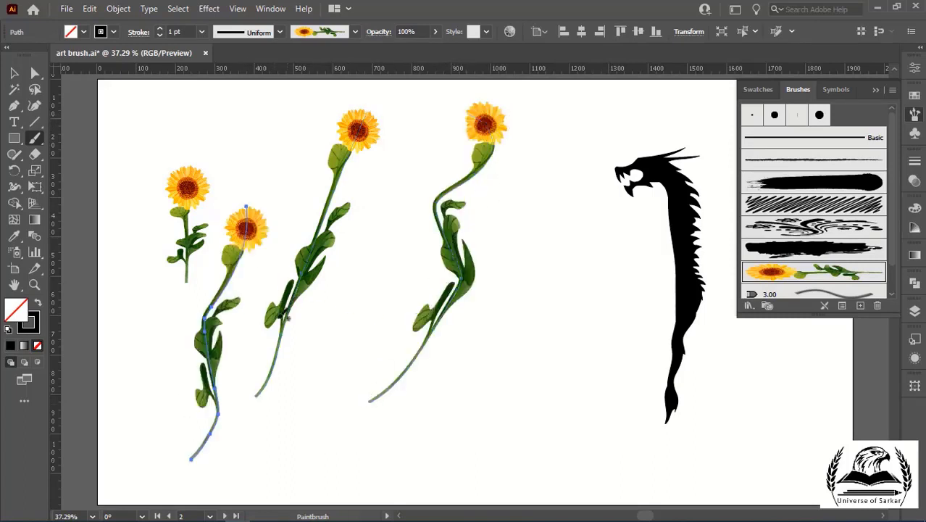
mouse_move(296, 454)
left_mouse_down()
mouse_move(384, 306)
mouse_move(430, 257)
left_mouse_up()
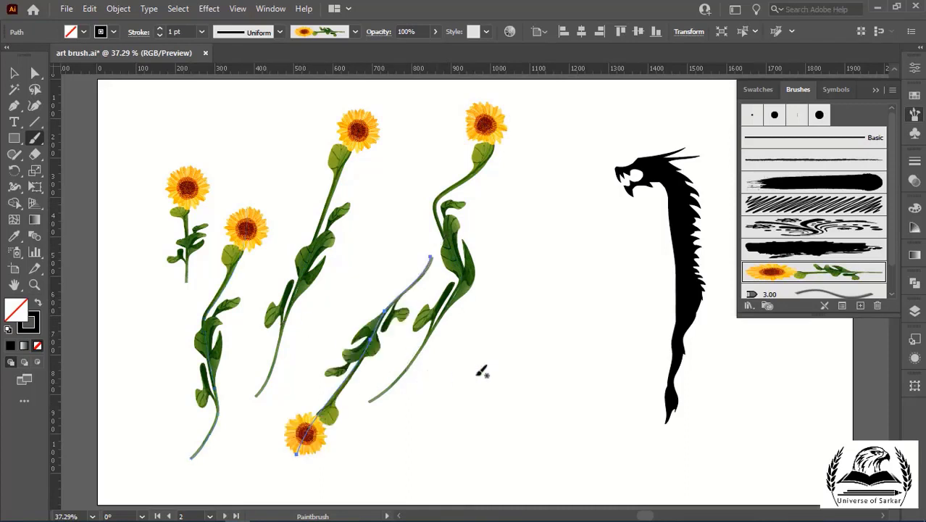
left_click_drag(581, 254, 501, 388)
left_click_drag(539, 242, 436, 437)
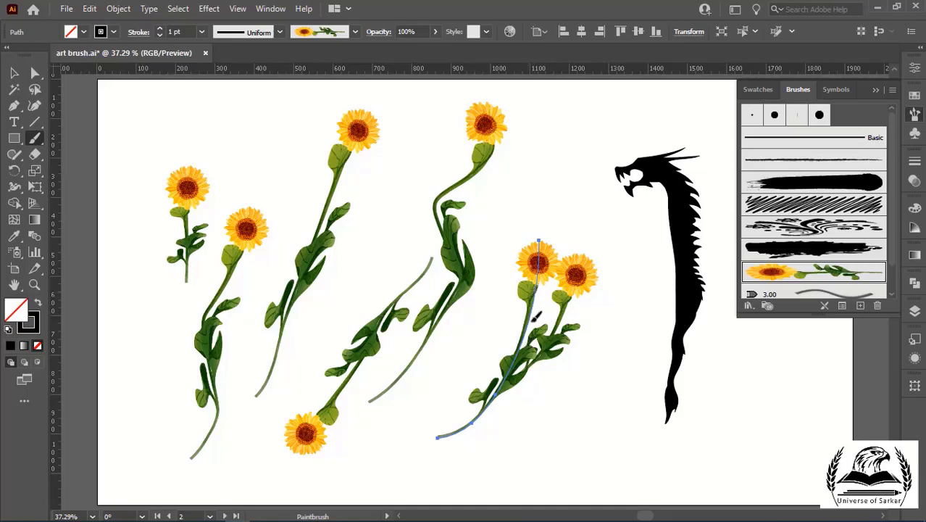
left_click_drag(500, 278, 426, 413)
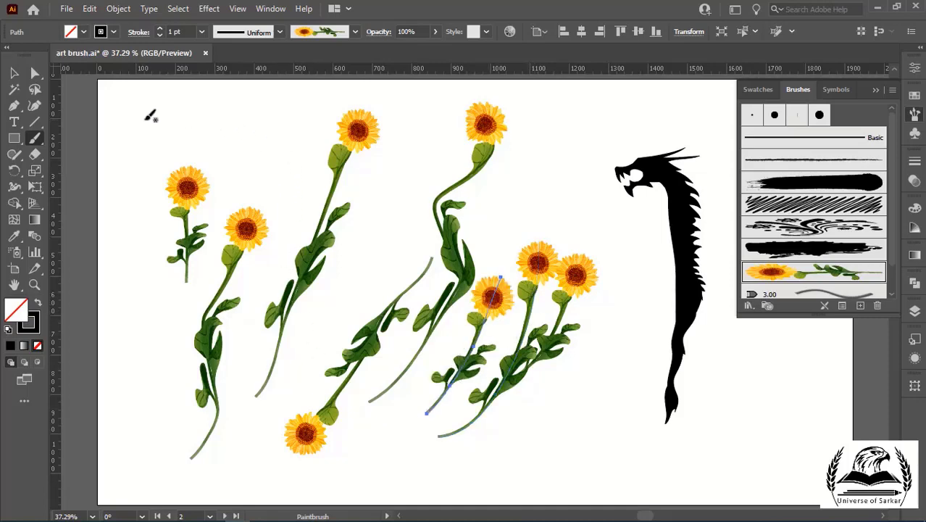
mouse_move(144, 118)
left_mouse_down()
mouse_move(140, 388)
mouse_move(116, 436)
left_mouse_up()
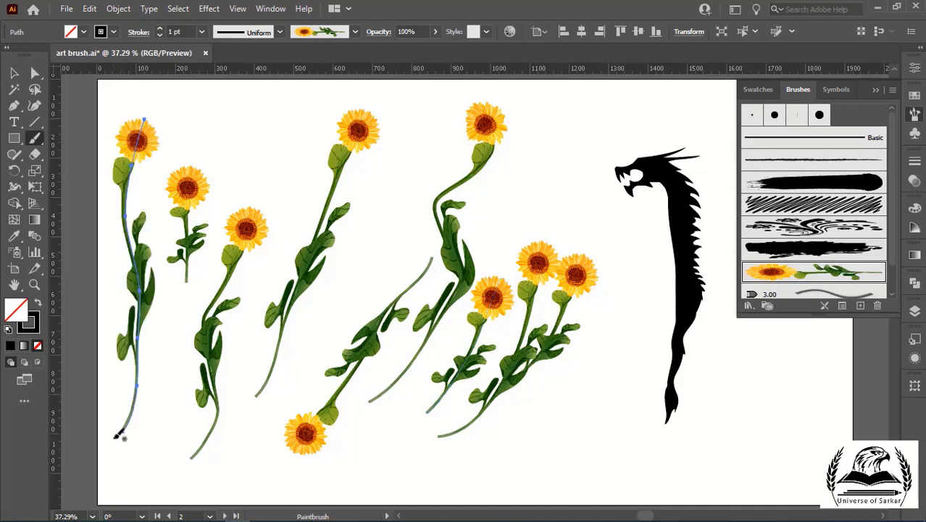
scroll(232, 410, "right", 3)
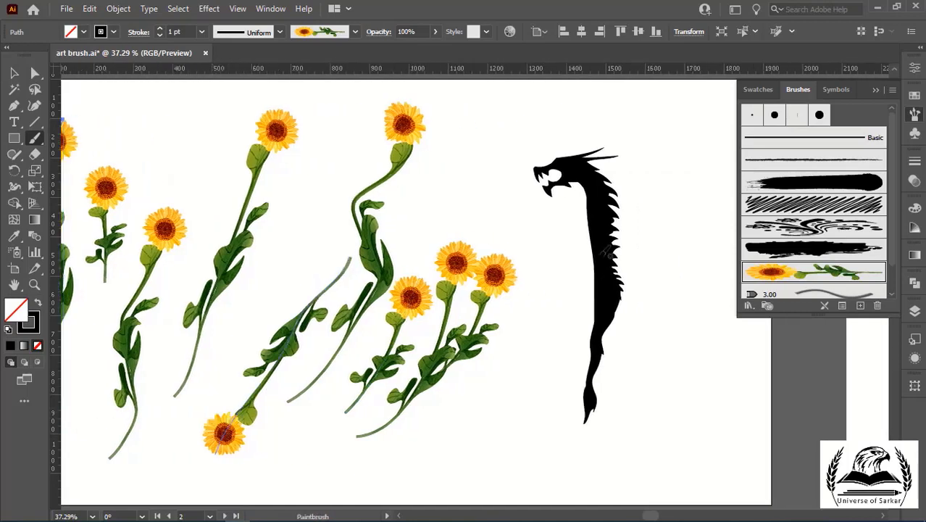
left_click(14, 72)
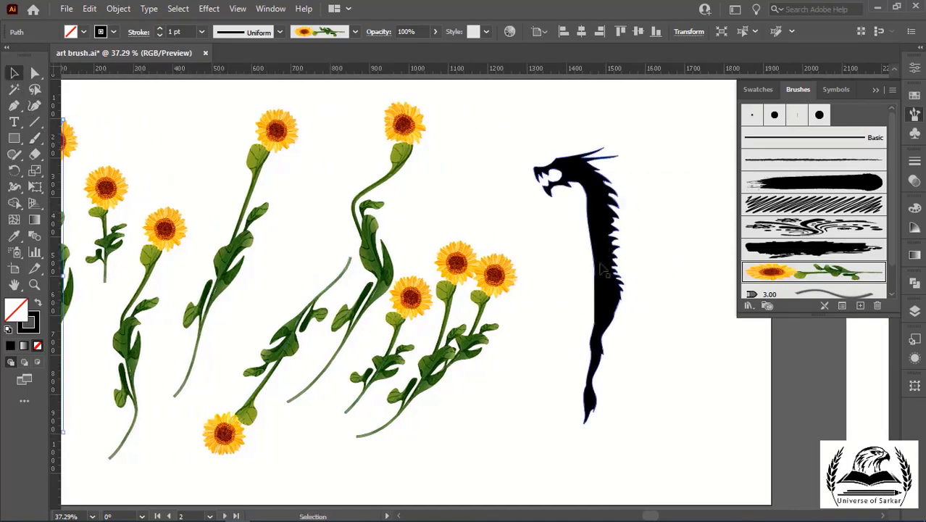
- Turn the dragon into Art Brush 5, stretching between guides 129.0561–702.5688 px and pointing up
left_click_drag(602, 258, 774, 290)
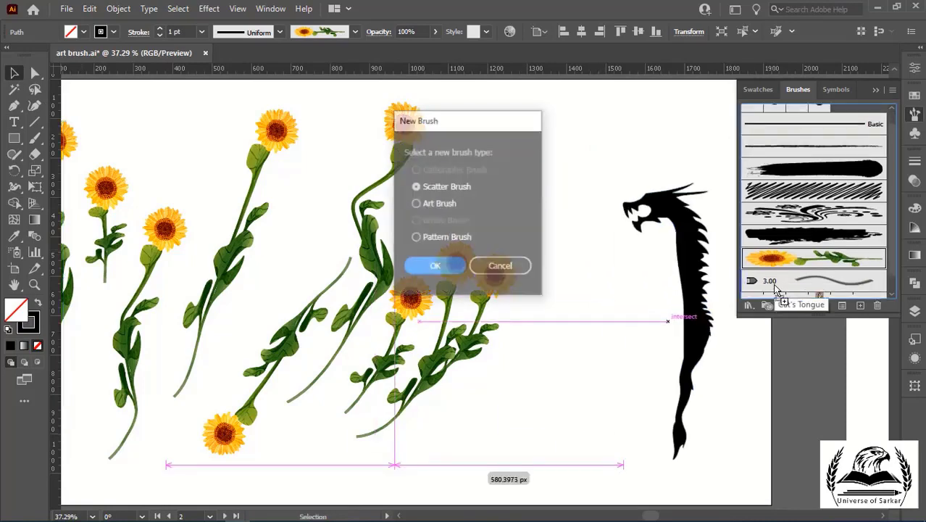
left_click(415, 205)
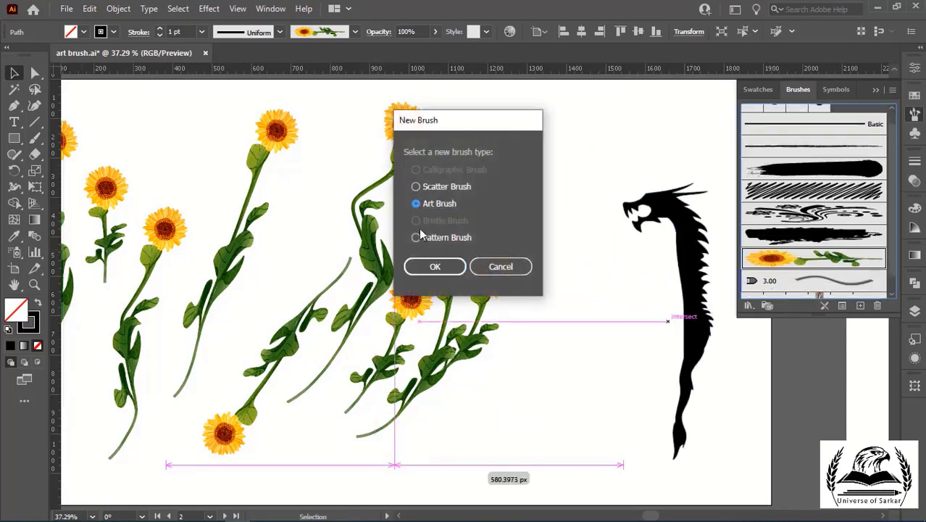
left_click(435, 266)
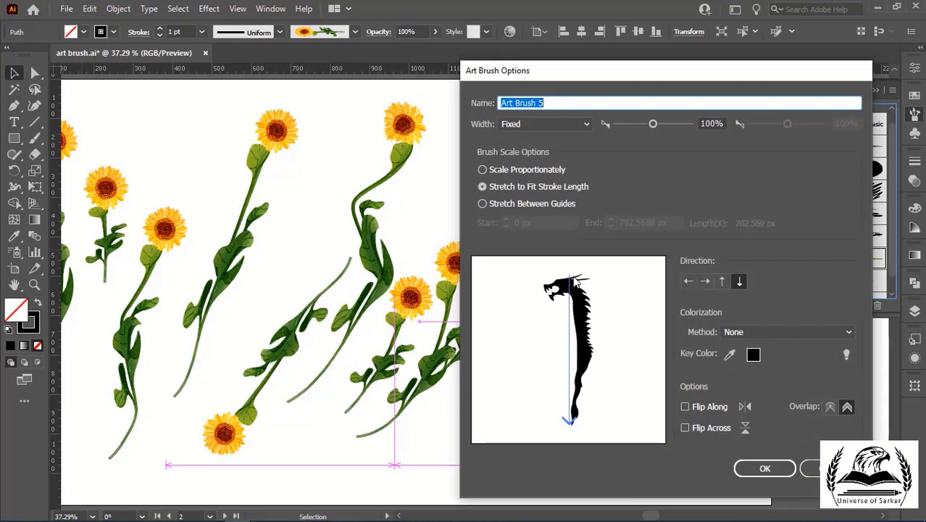
left_click(565, 205)
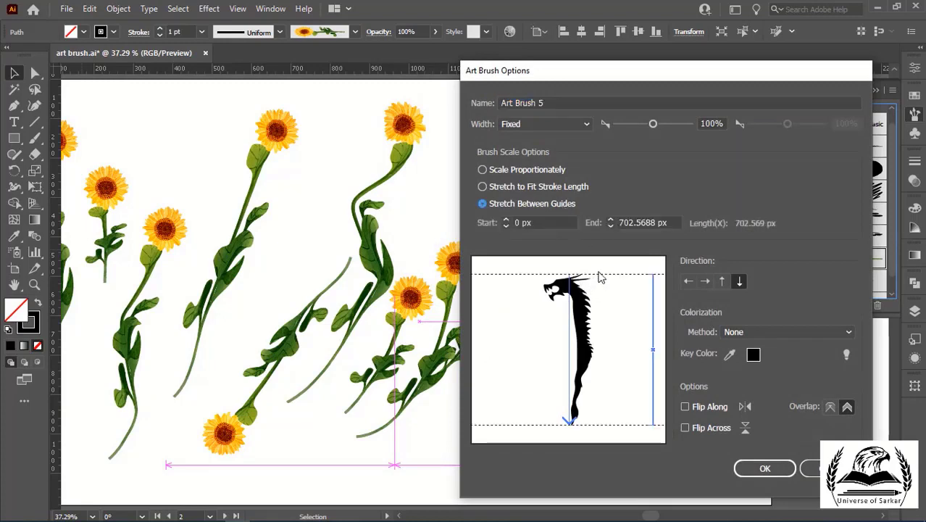
left_click_drag(607, 274, 606, 302)
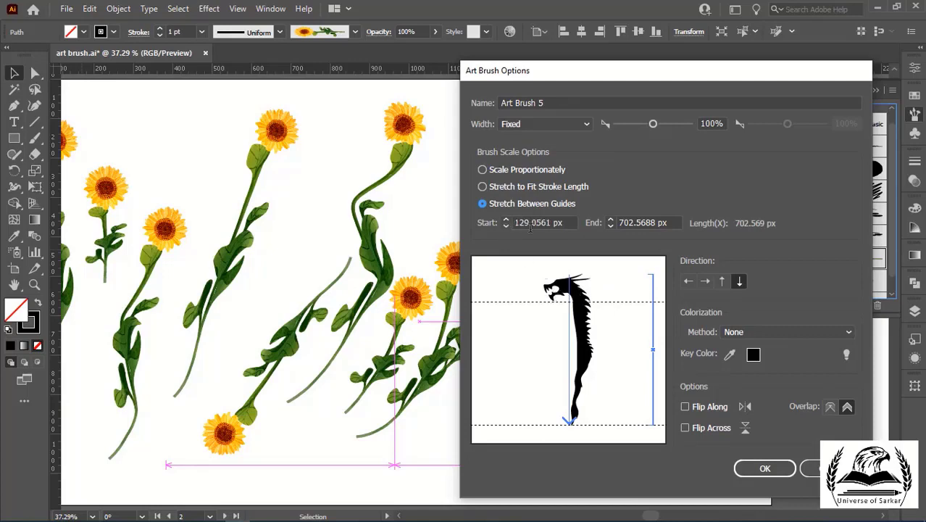
left_click(722, 283)
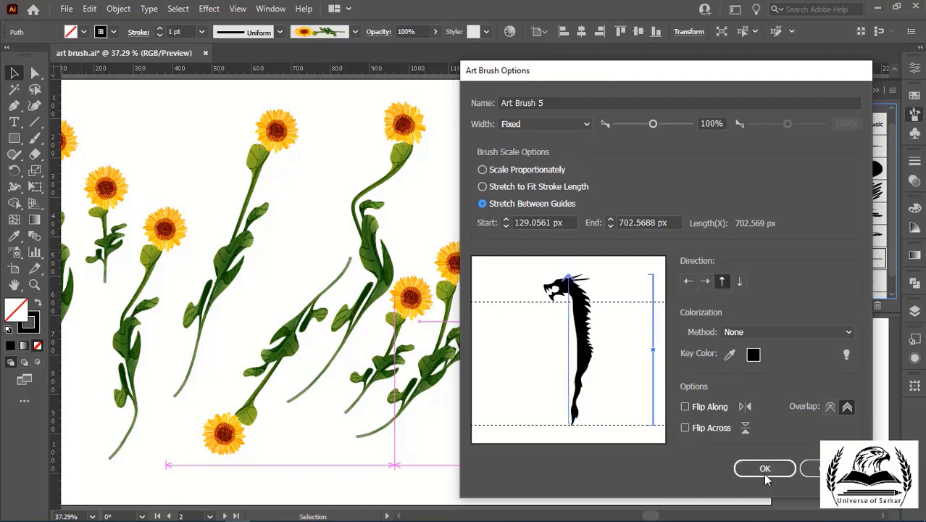
left_click(765, 469)
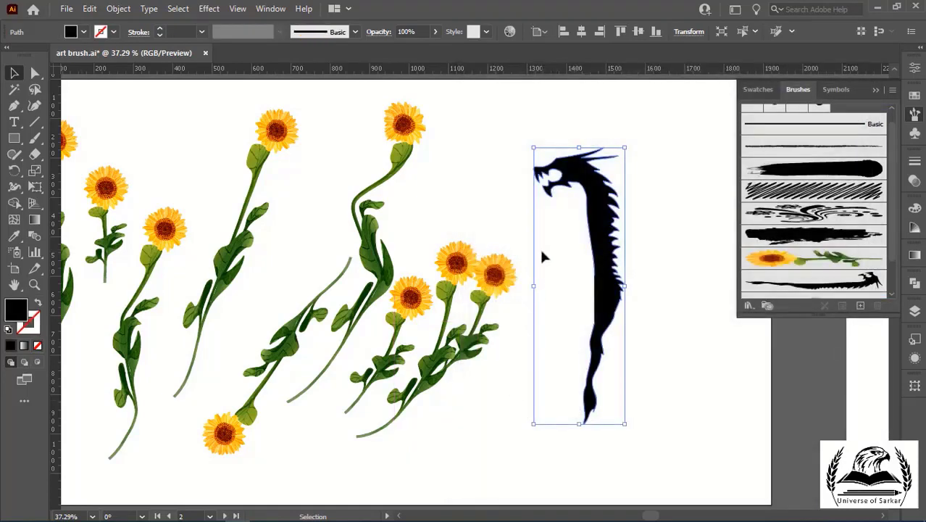
left_click(509, 210)
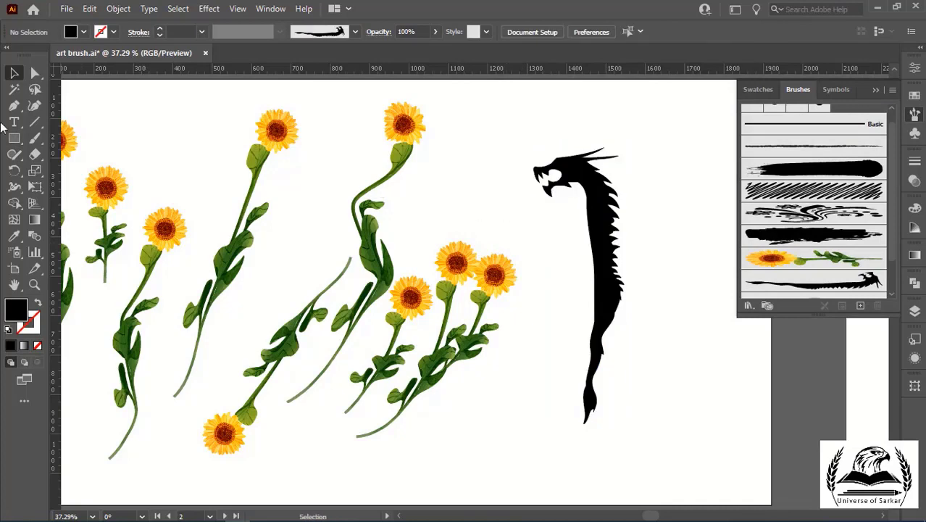
- Paint three dragon strokes with Art Brush 5 among the sunflowers
left_click(33, 137)
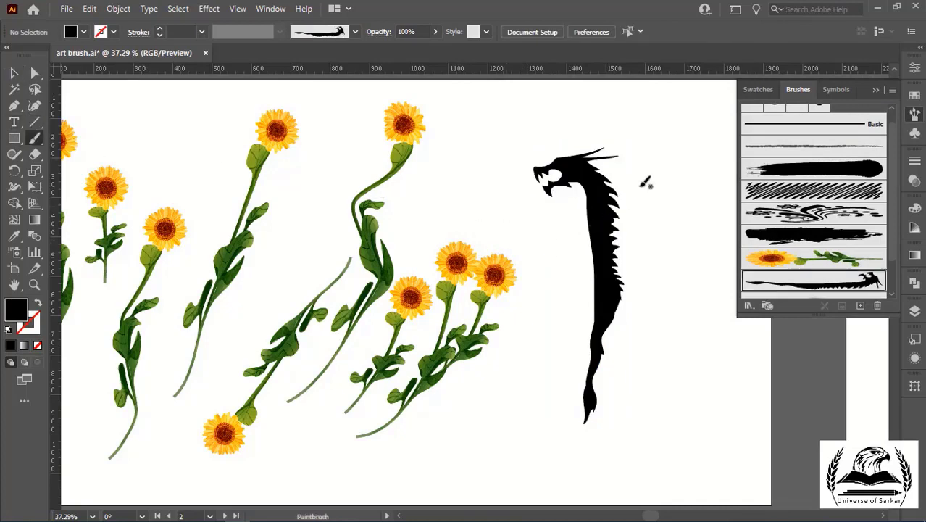
left_click_drag(477, 424, 475, 420)
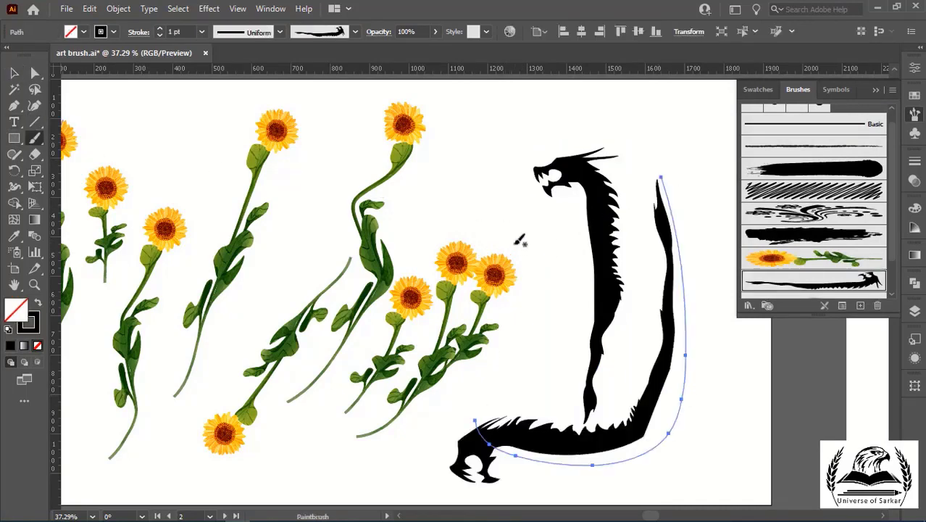
left_click_drag(516, 142, 468, 398)
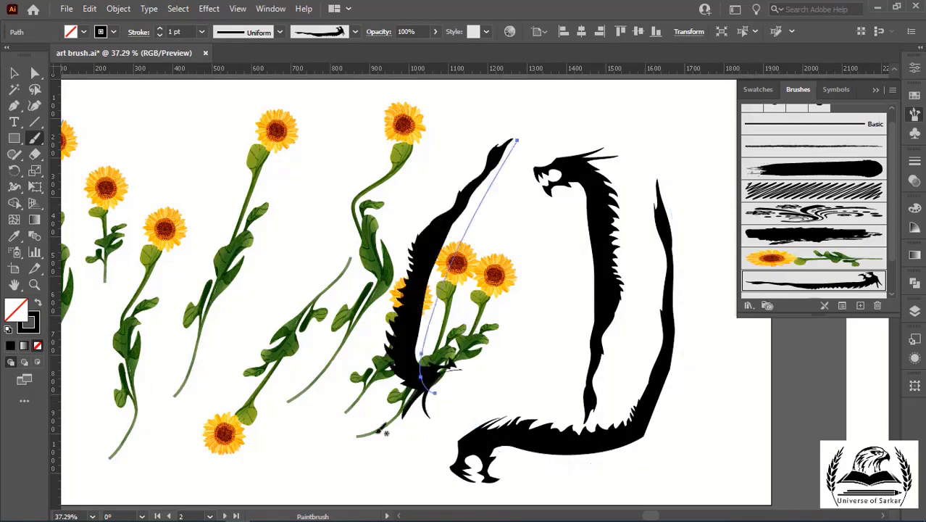
mouse_move(253, 274)
left_mouse_down()
mouse_move(258, 368)
mouse_move(409, 376)
left_mouse_up()
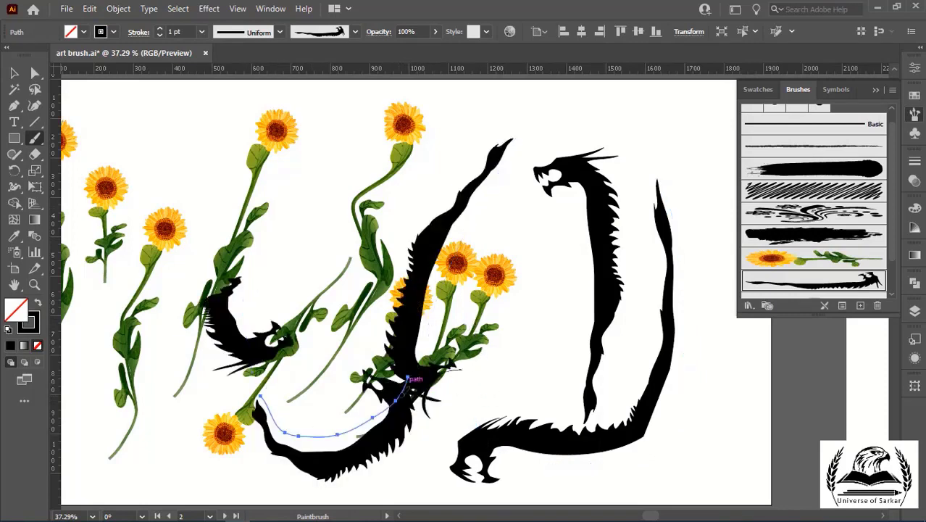
scroll(410, 379, "up", 1)
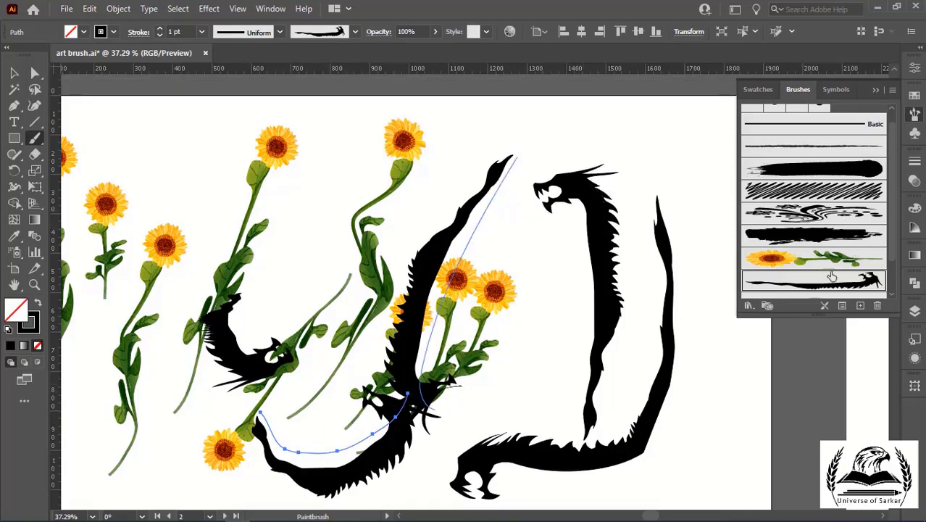
- Change Art Brush 5's direction to down and apply it to existing strokes
double_click(809, 288)
left_click(739, 281)
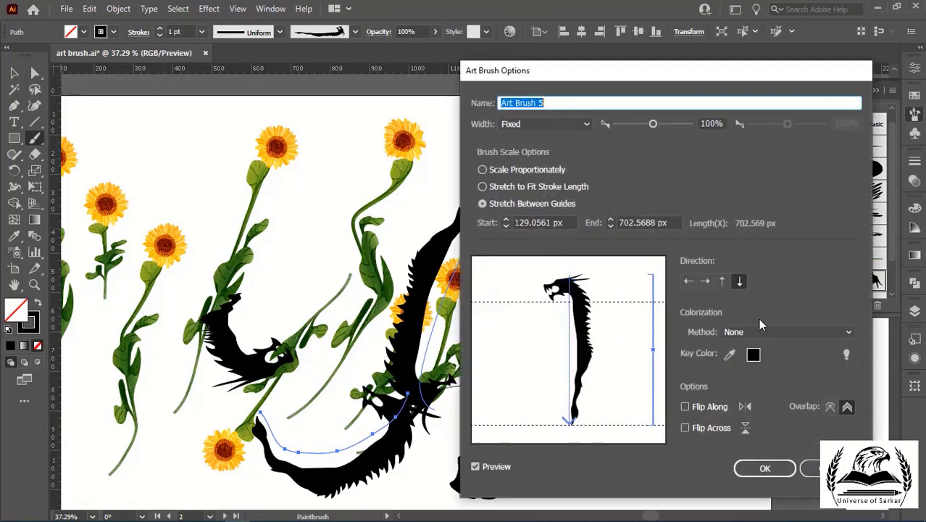
left_click(764, 468)
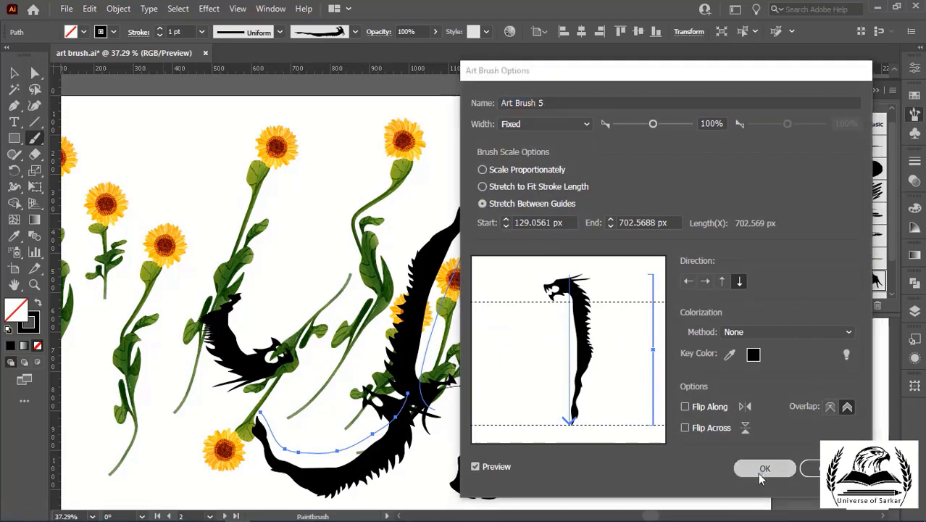
left_click(658, 310)
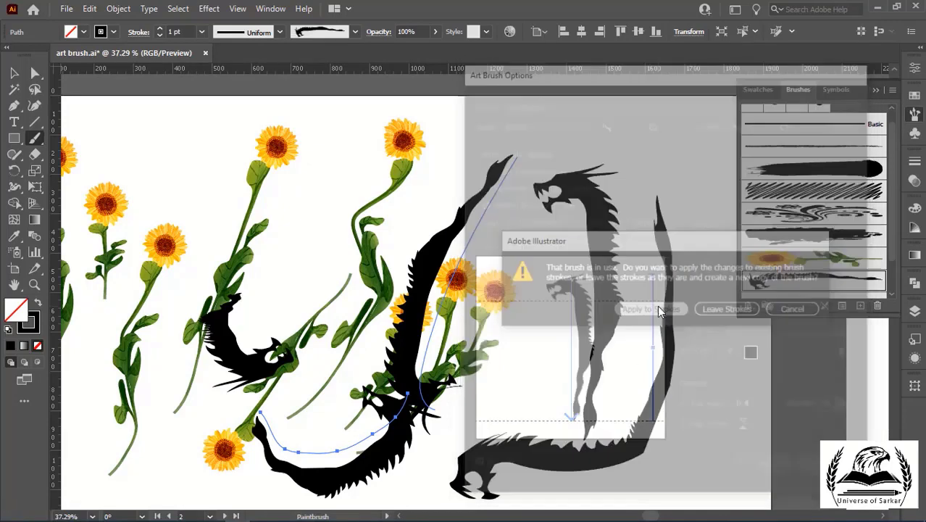
- Paint a dragon stroke beside the large dragon and a tall curving one
scroll(500, 280, "down", 3)
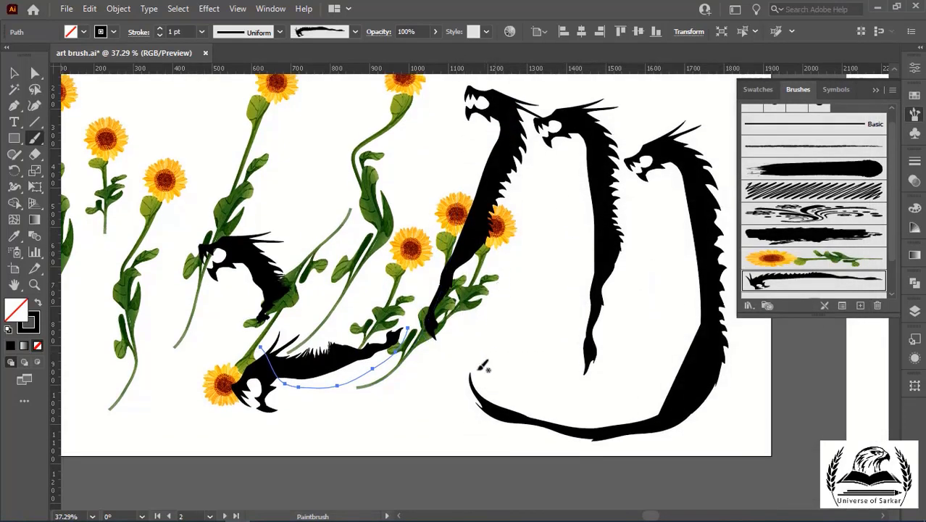
left_click_drag(478, 381, 674, 145)
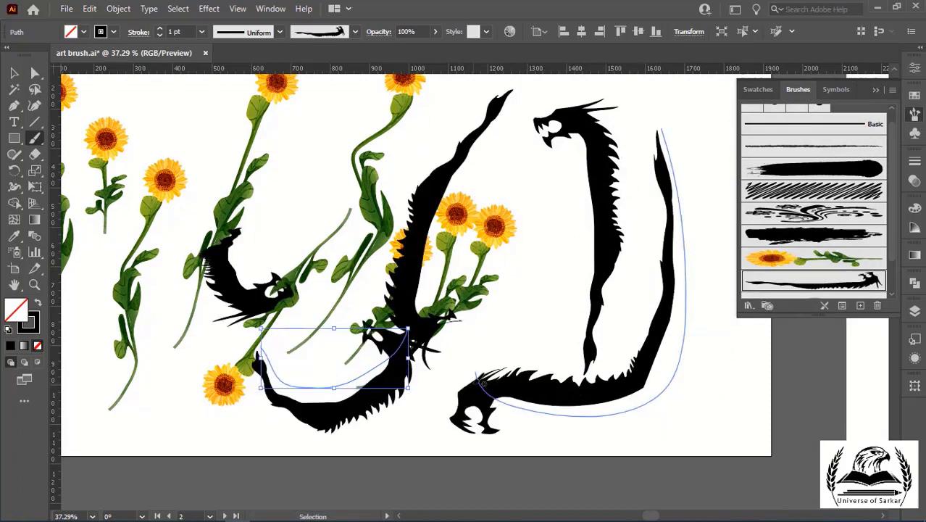
scroll(506, 167, "up", 3)
left_click_drag(500, 168, 514, 444)
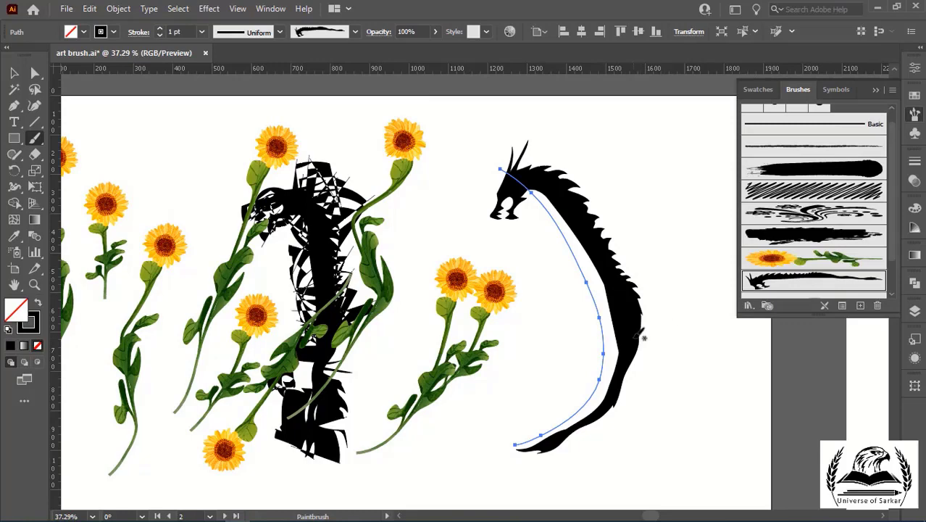
double_click(788, 285)
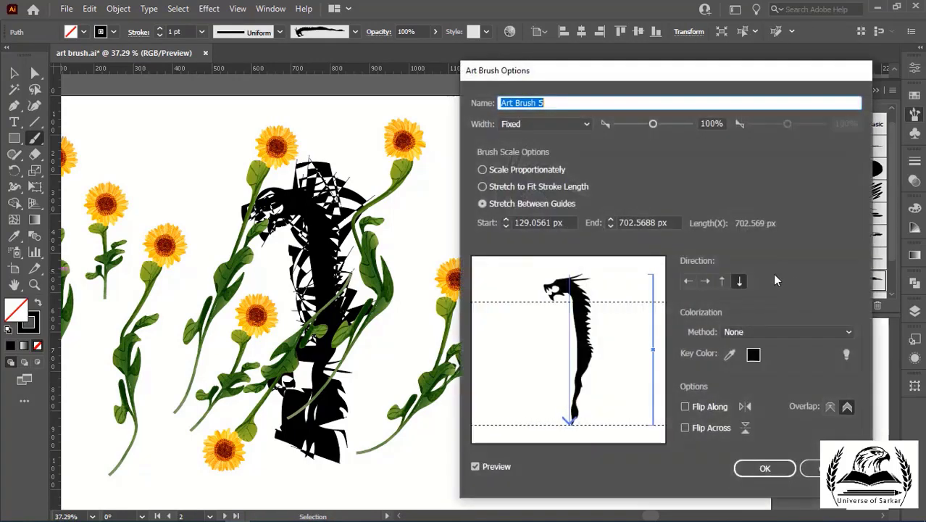
left_click(685, 406)
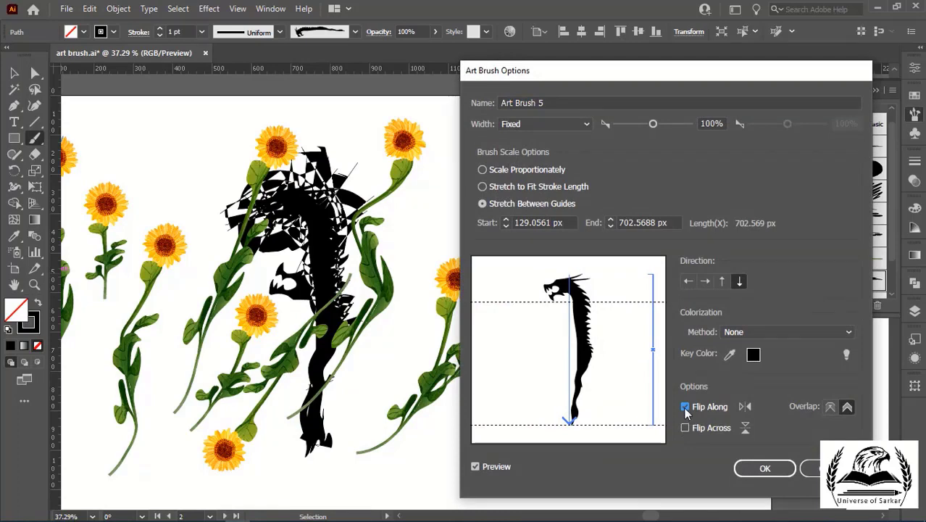
left_click(685, 408)
left_click(685, 429)
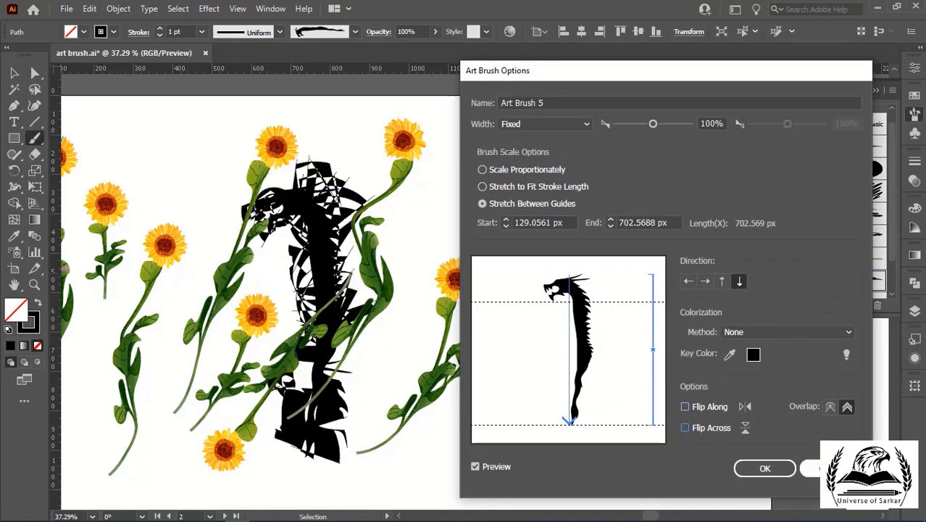
left_click(808, 467)
scroll(608, 406, "left", 3)
scroll(608, 407, "left", 3)
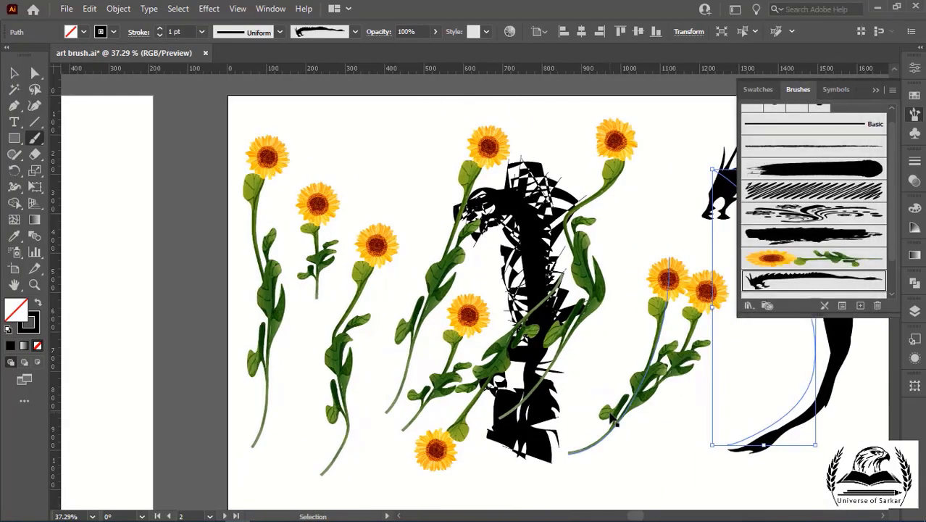
scroll(614, 419, "left", 3)
scroll(615, 419, "left", 2)
scroll(614, 417, "left", 3)
- Apply Grunge Brush Vector Pack 02 to the square, with Overlap set to Do not adjust corners
scroll(619, 416, "left", 1)
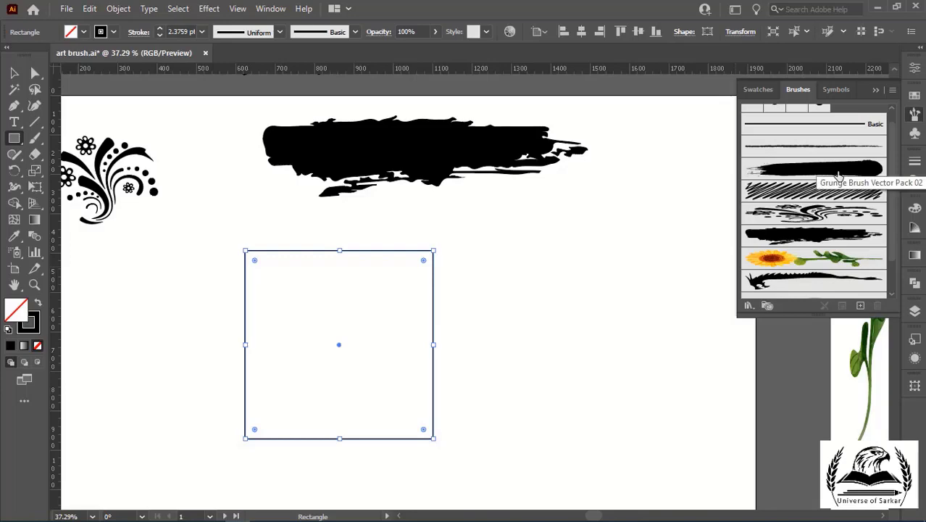
left_click(839, 176)
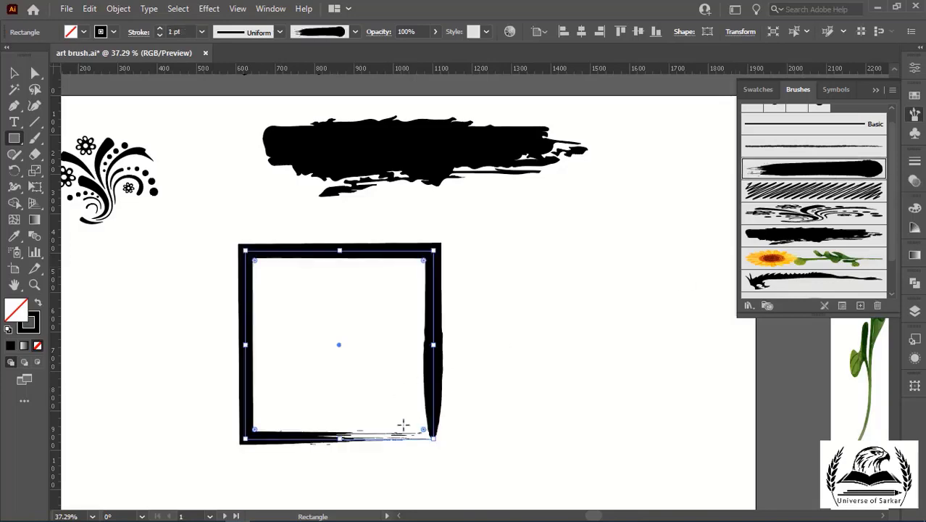
double_click(783, 174)
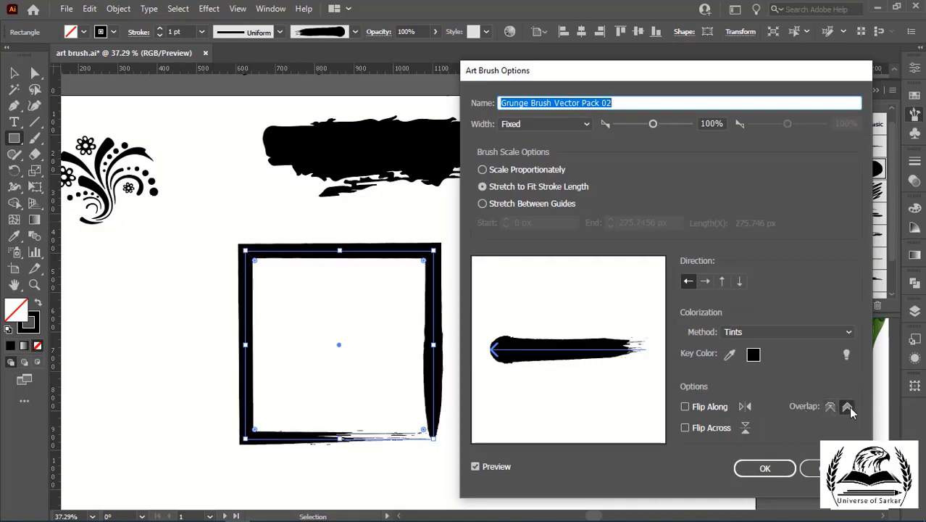
left_click(830, 409)
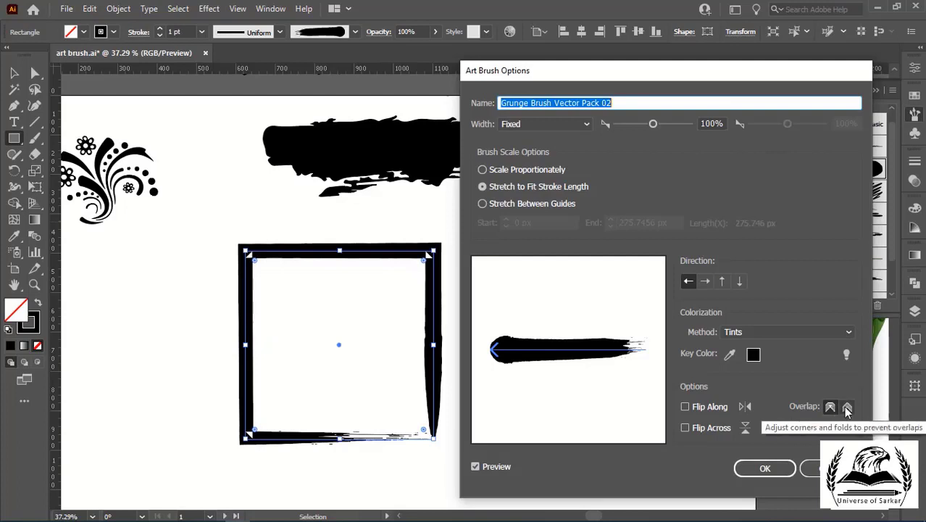
left_click(847, 409)
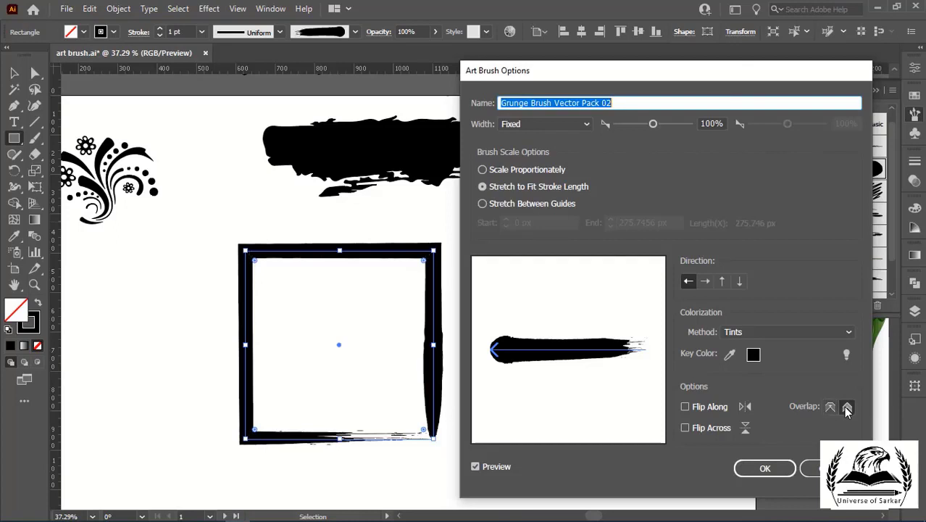
left_click(830, 408)
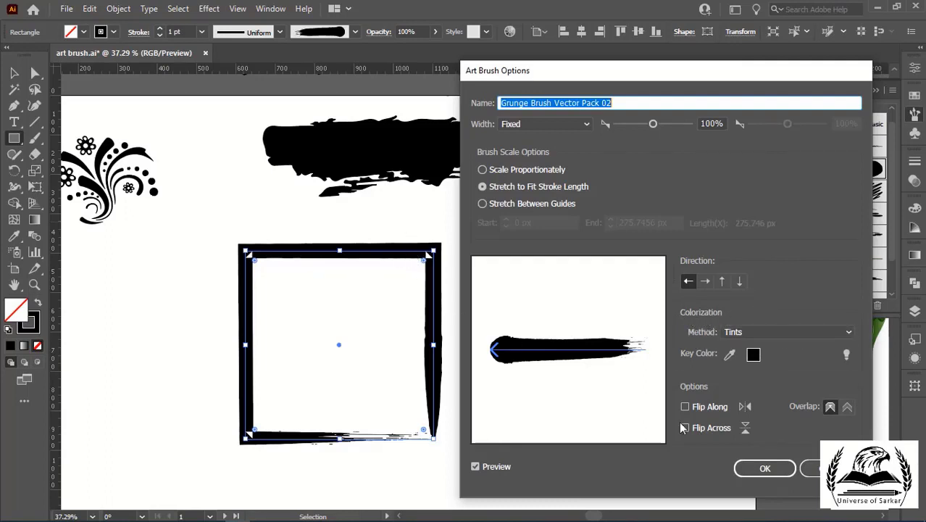
left_click(765, 468)
left_click(725, 305)
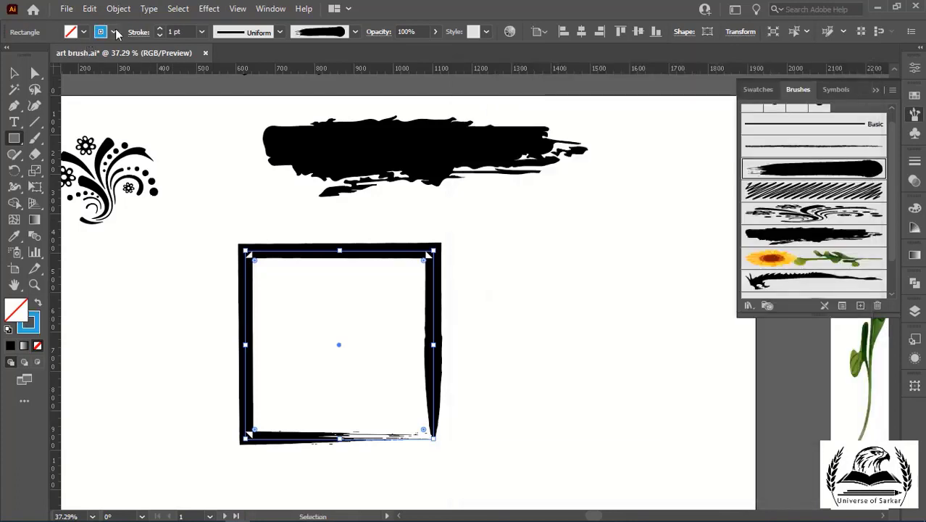
- Set the frame's stroke colour to orange
left_click(114, 32)
left_click(103, 56)
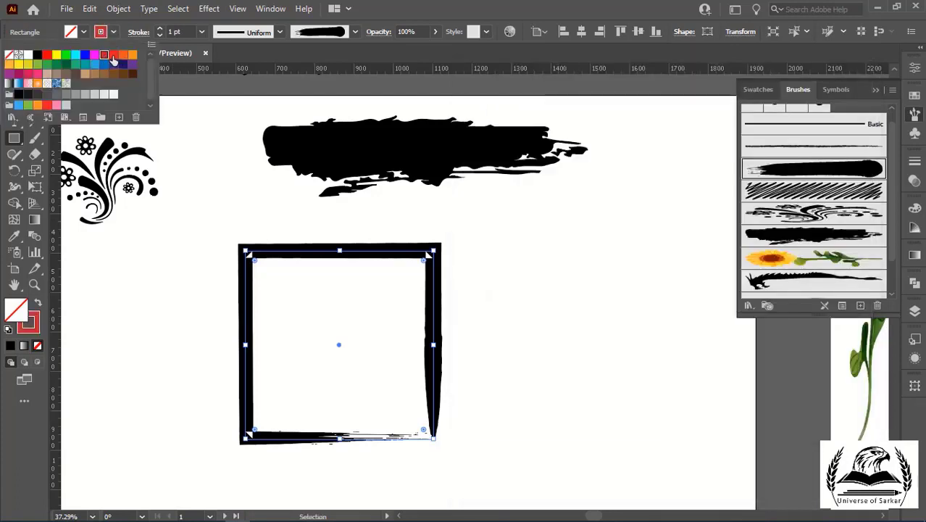
left_click(124, 56)
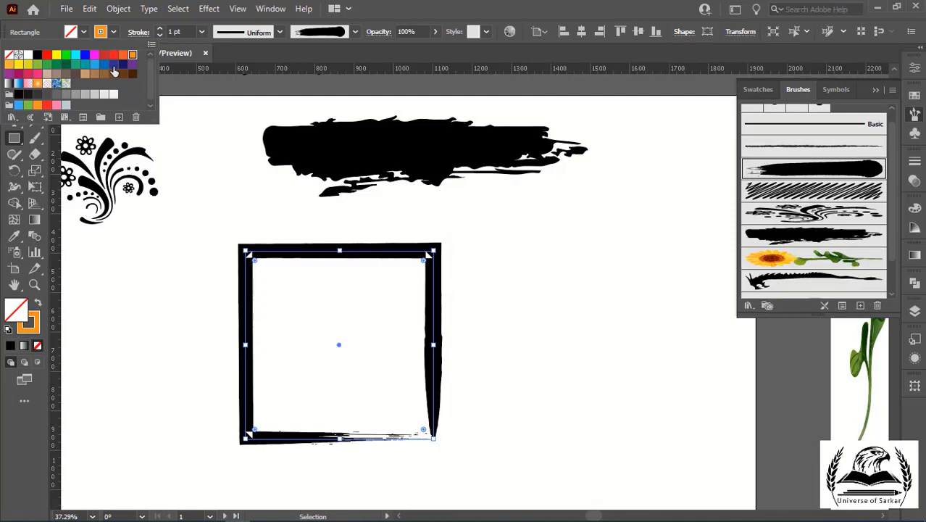
- Preview Hue Shift and Tints colorization on the grunge brush, then cancel
double_click(855, 170)
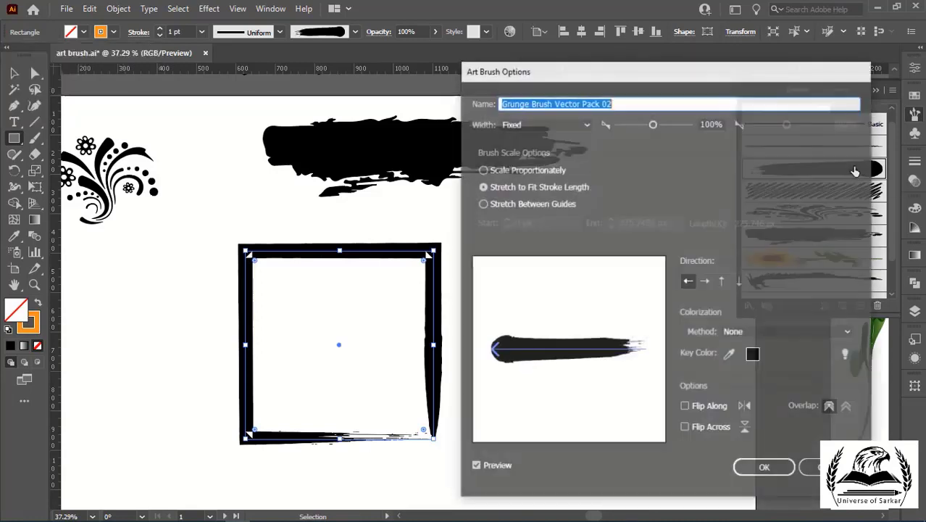
left_click(811, 331)
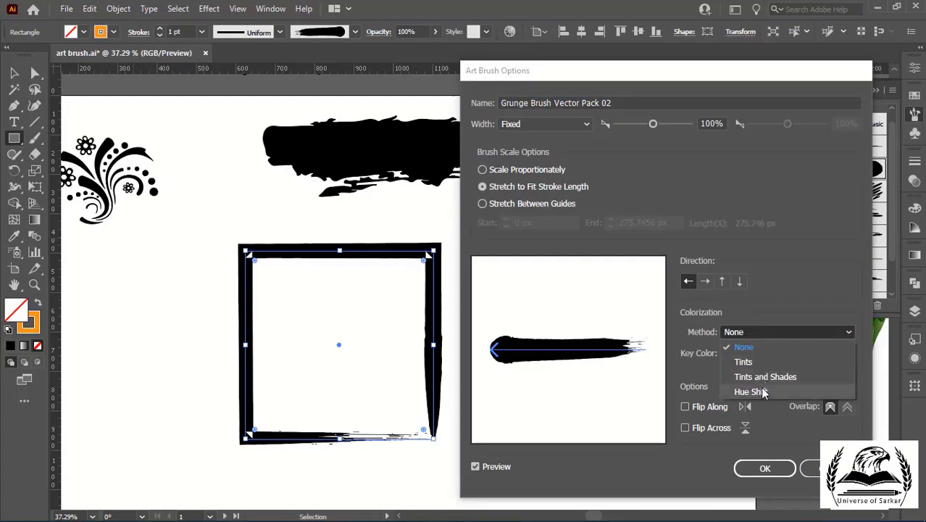
left_click(750, 391)
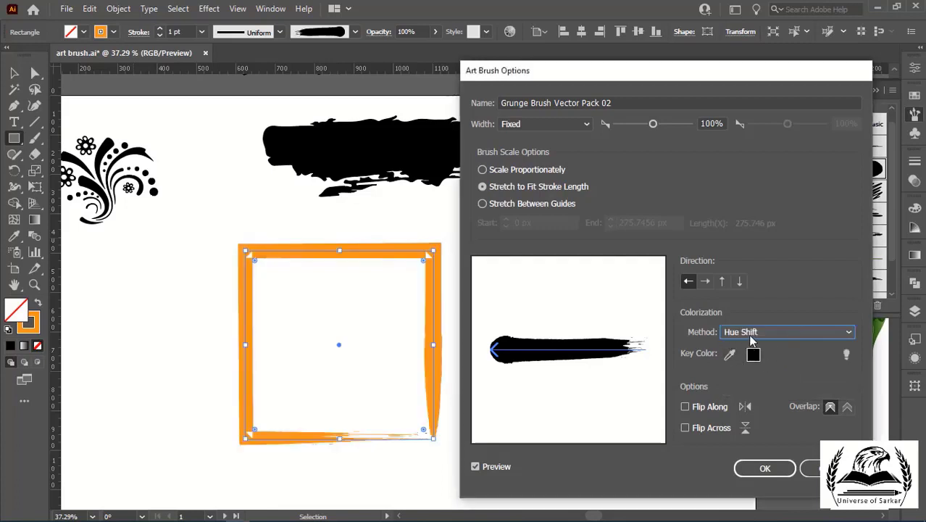
left_click(750, 338)
left_click(755, 356)
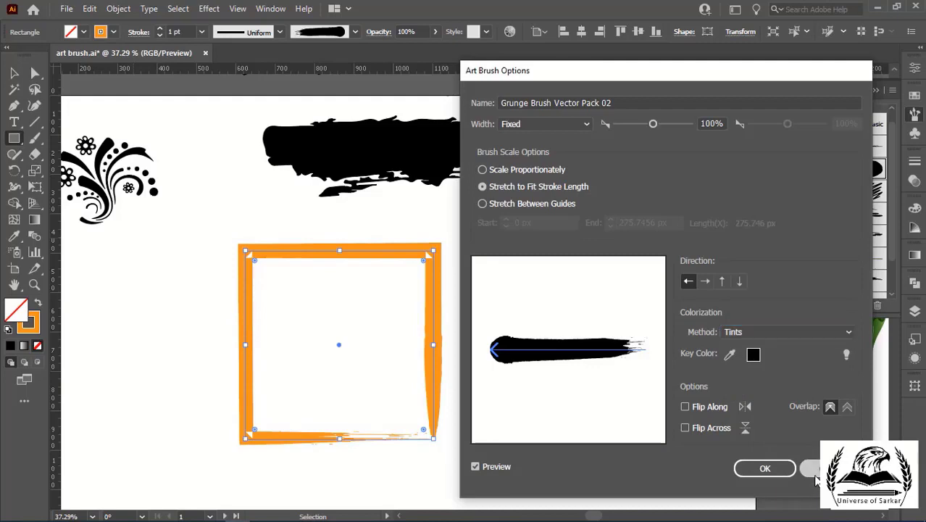
left_click(810, 468)
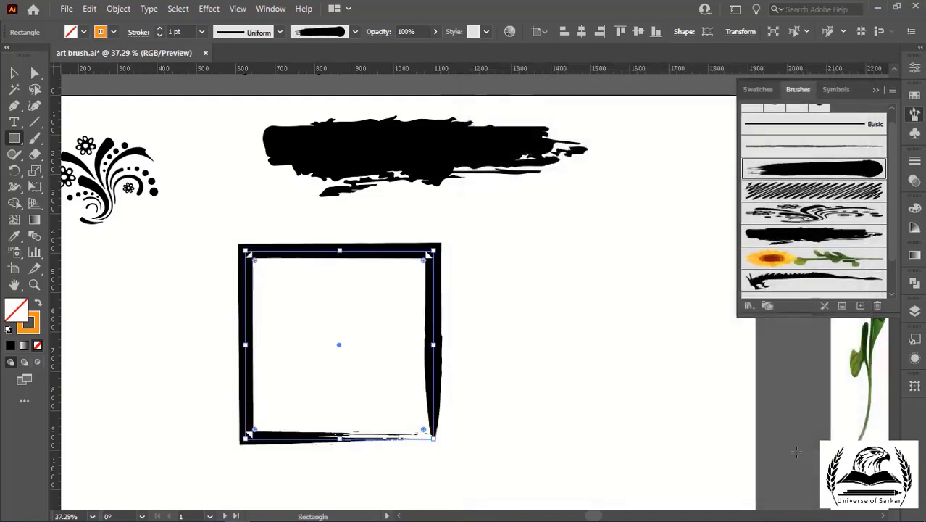
- Fill the grunge-framed square with a green swatch from the Color Guide panel
left_click(270, 9)
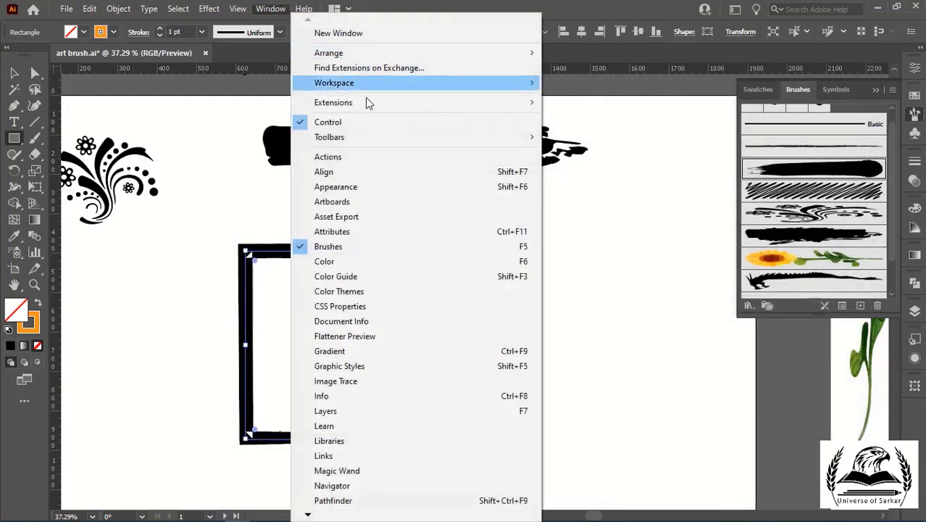
left_click(369, 278)
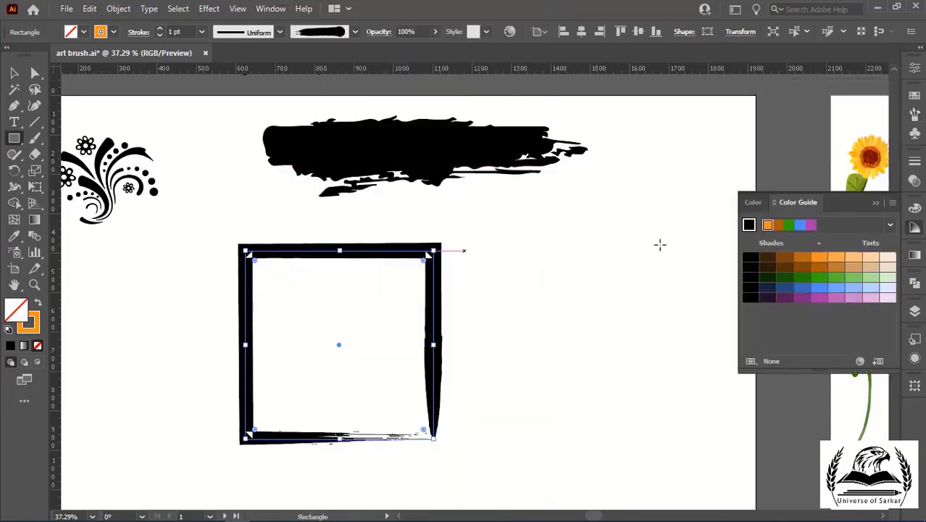
left_click(788, 225)
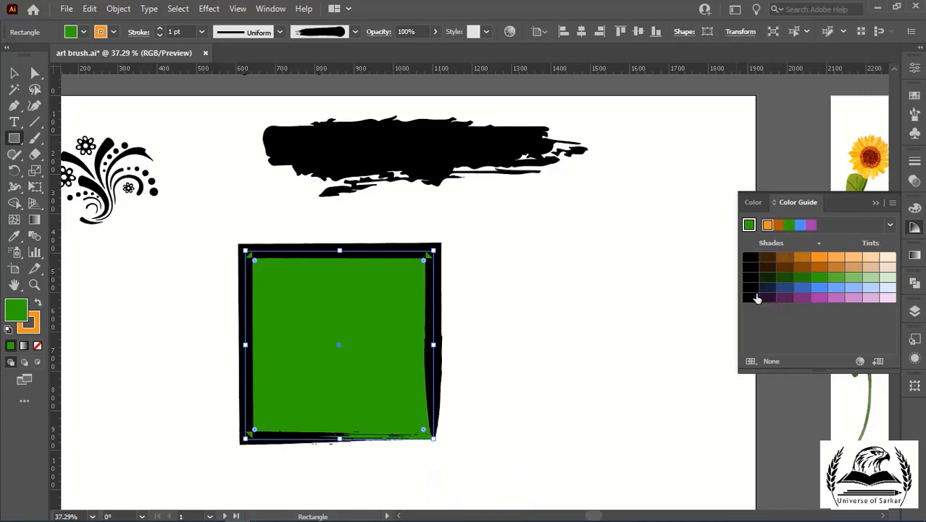
- Browse the swatch libraries, close the Color Guide, and return to the Selection tool
left_click(751, 361)
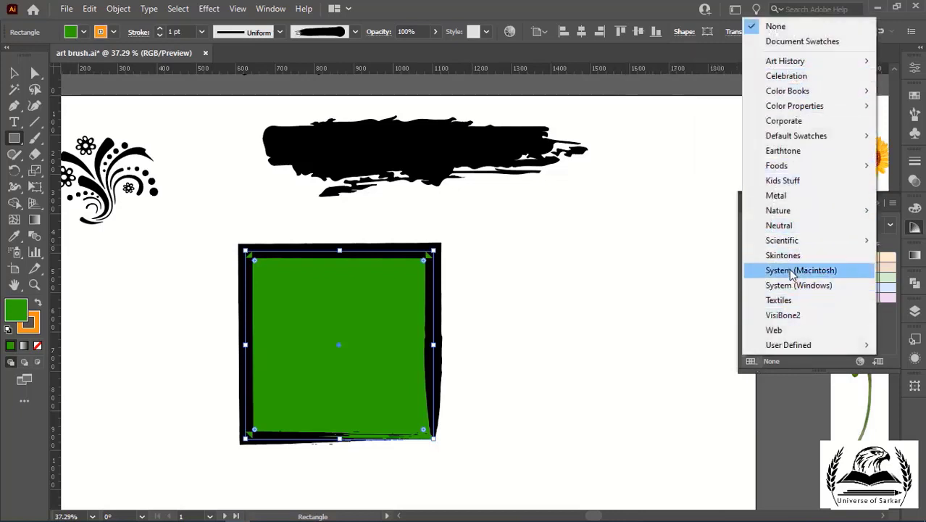
left_click(896, 226)
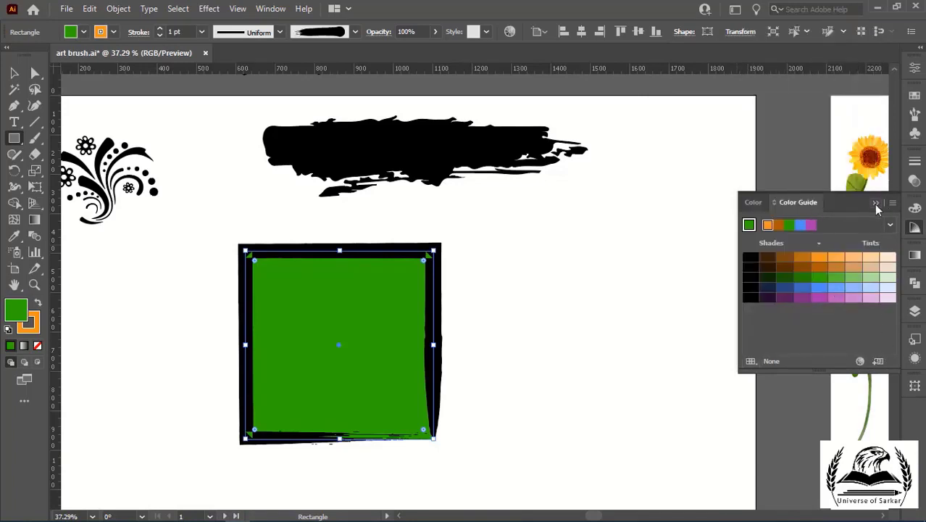
left_click(875, 204)
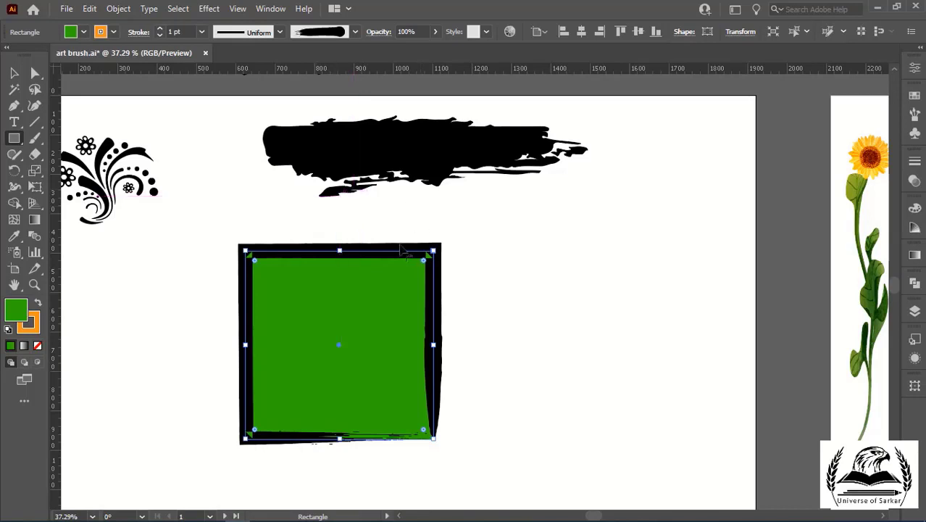
left_click(540, 268)
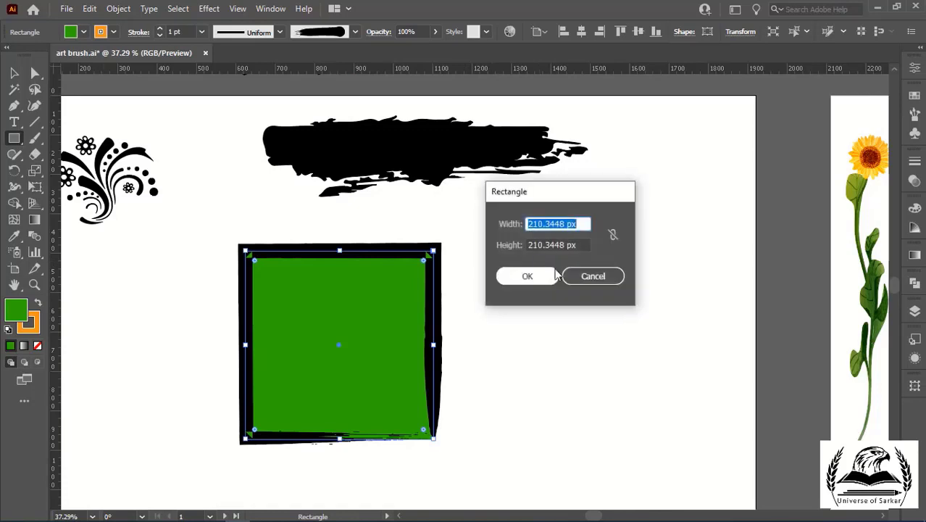
left_click(590, 275)
left_click(15, 74)
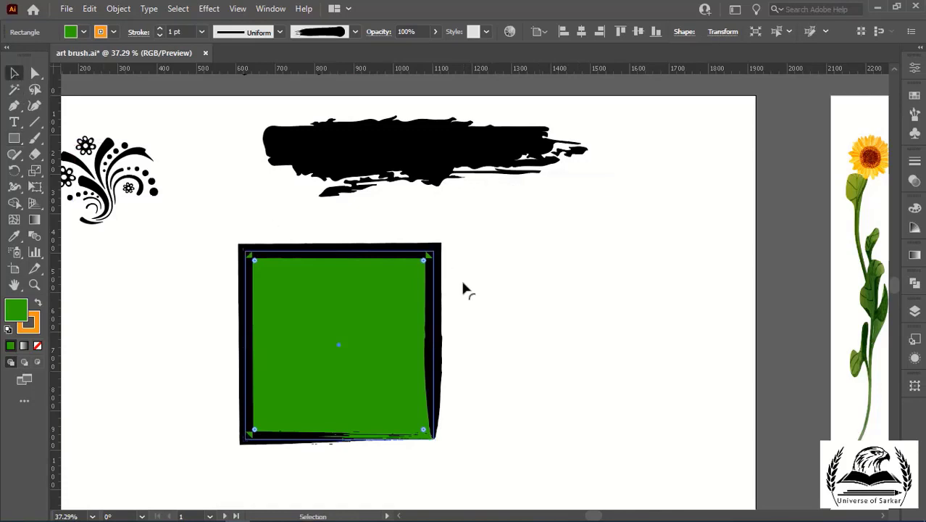
- Fit the 'Just do it..!' artboard in view and scale the text up across it
scroll(450, 276, "right", 2)
scroll(447, 274, "right", 4)
scroll(447, 274, "right", 3)
scroll(443, 268, "right", 3)
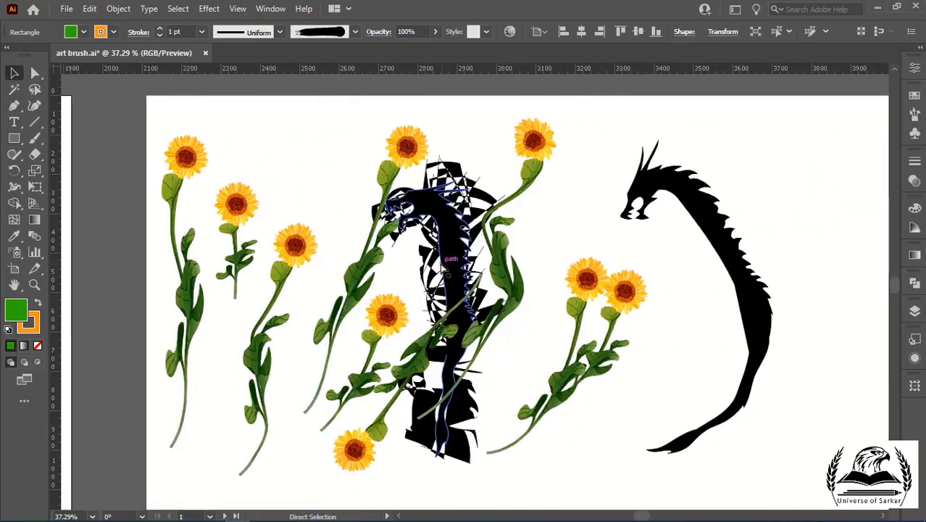
scroll(442, 267, "right", 3)
scroll(440, 265, "right", 2)
scroll(438, 262, "right", 3)
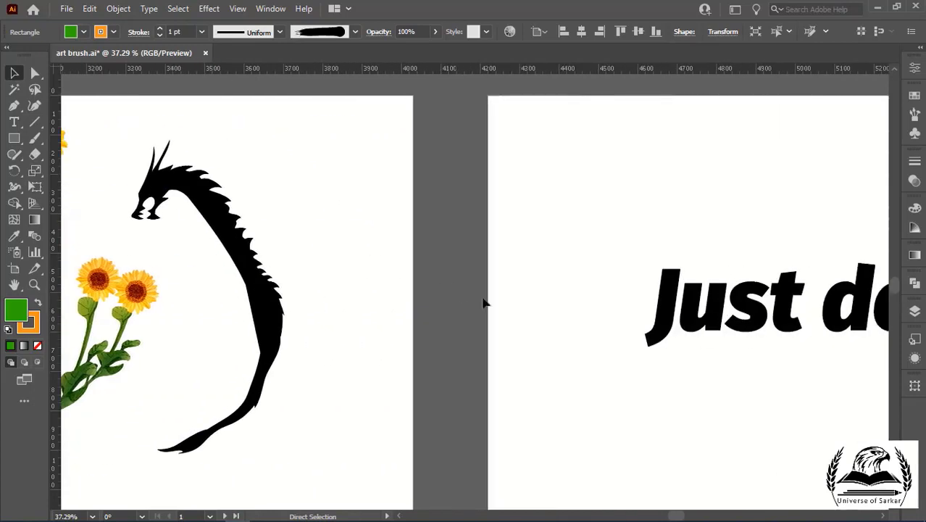
left_click(555, 324)
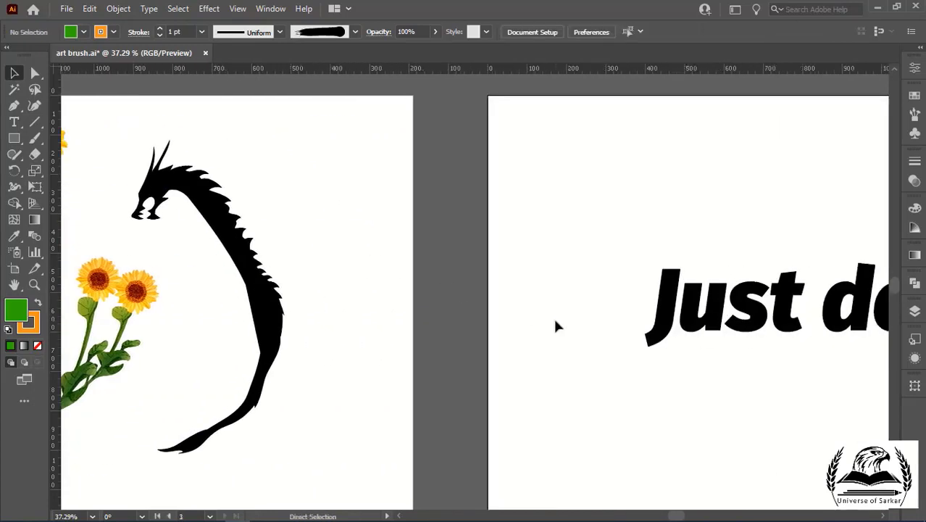
key("ctrl+0")
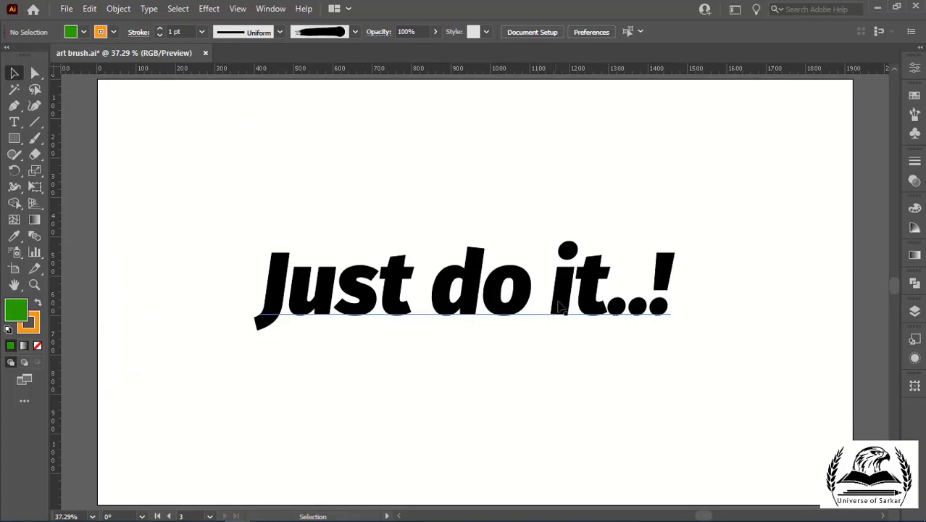
left_click(670, 239)
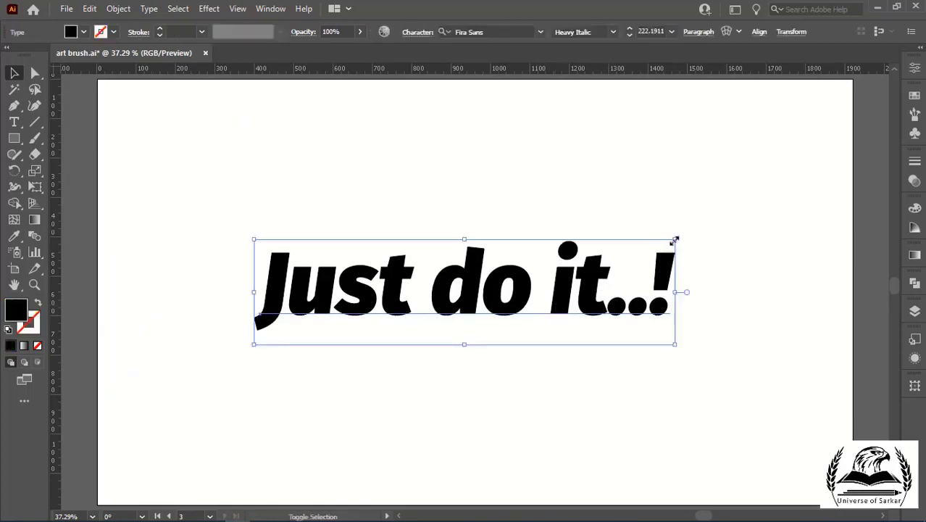
left_click_drag(675, 239, 749, 201)
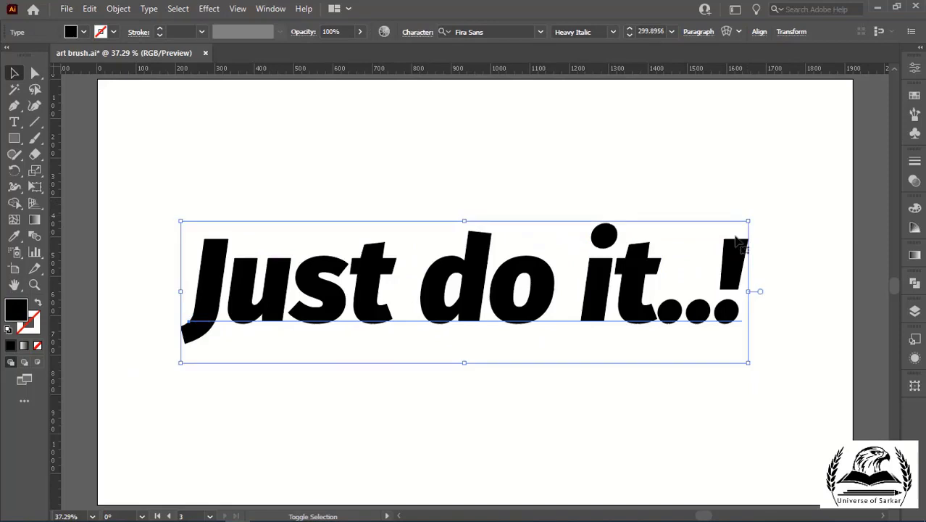
- Convert the text to outlines and swap fill and stroke so the letters are stroked only
left_click(149, 8)
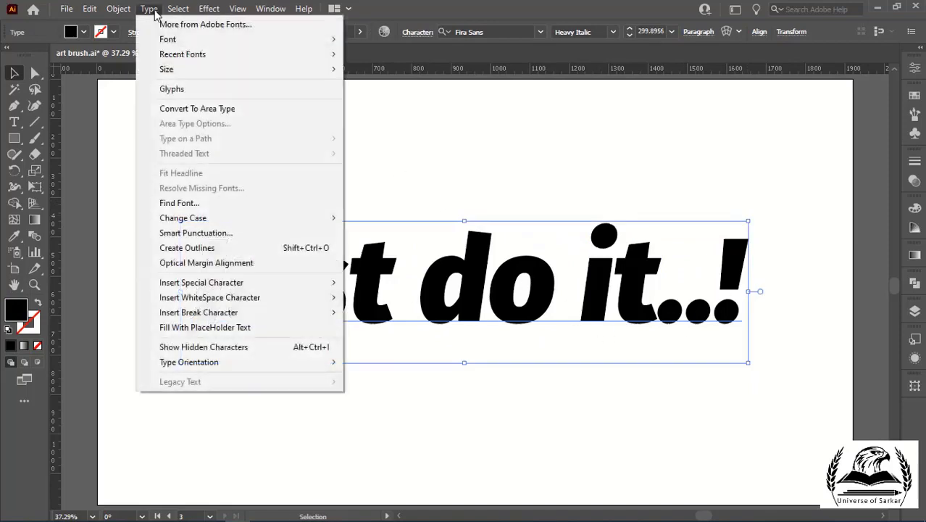
left_click(207, 250)
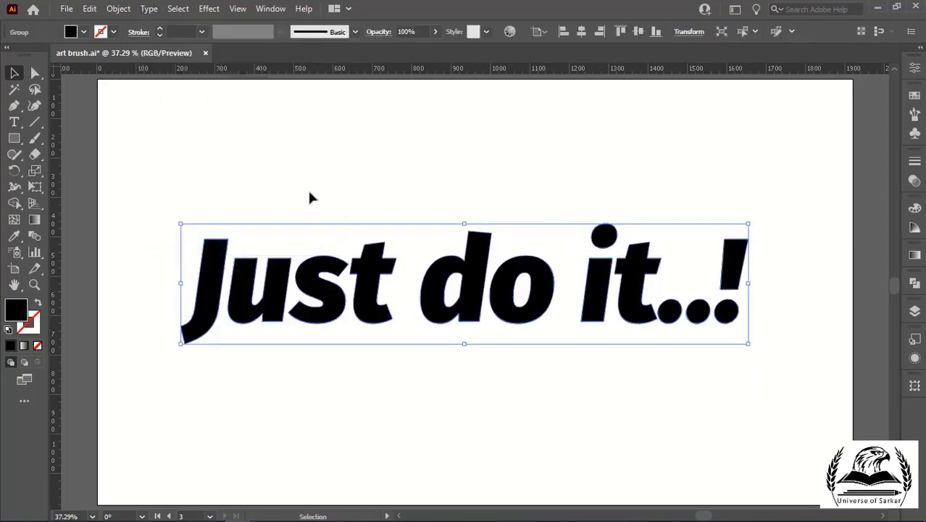
left_click(38, 305)
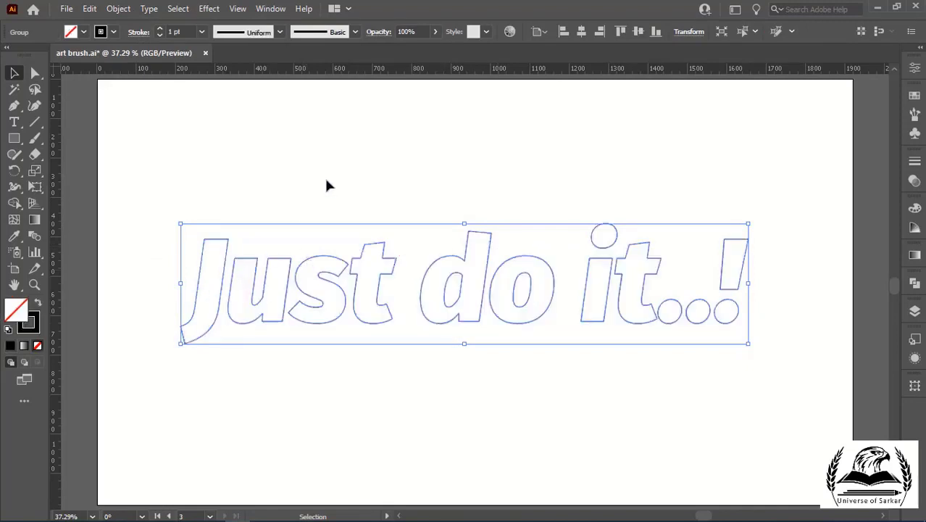
left_click(662, 183)
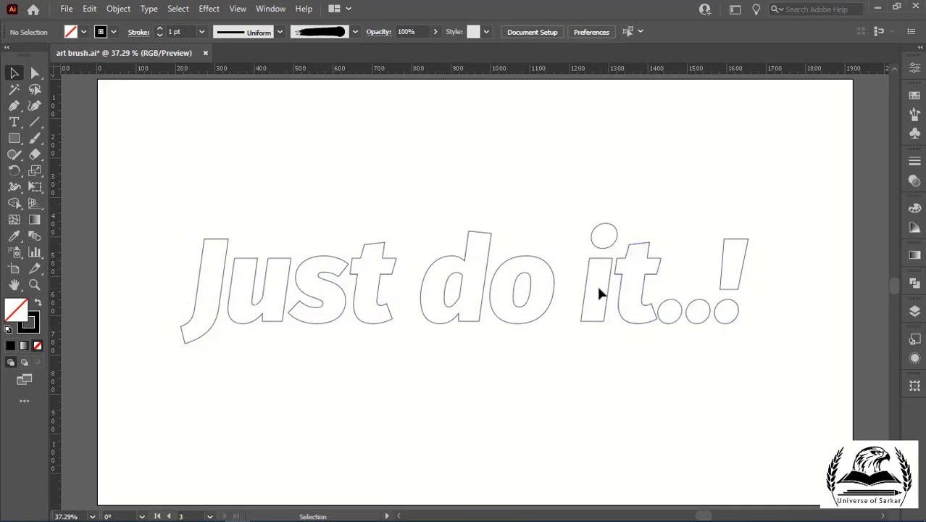
left_click(621, 277)
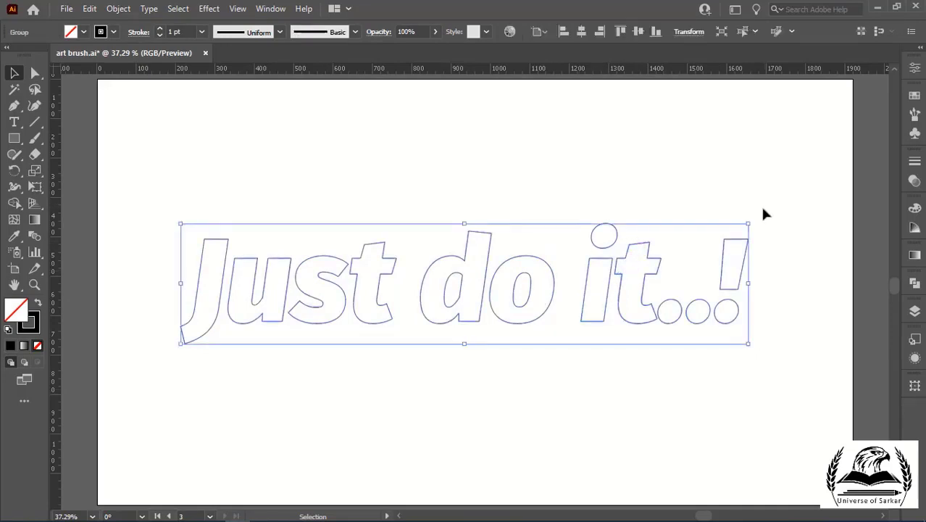
- Apply the rough black brush to the lettering after trying sunflower, with 0.25 pt stroke weight
left_click(915, 115)
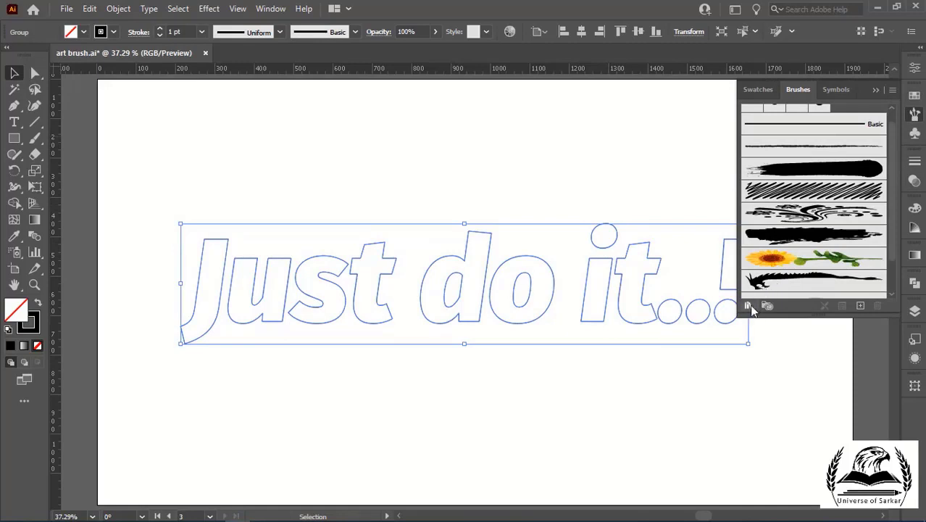
scroll(837, 208, "up", 1)
scroll(837, 208, "down", 4)
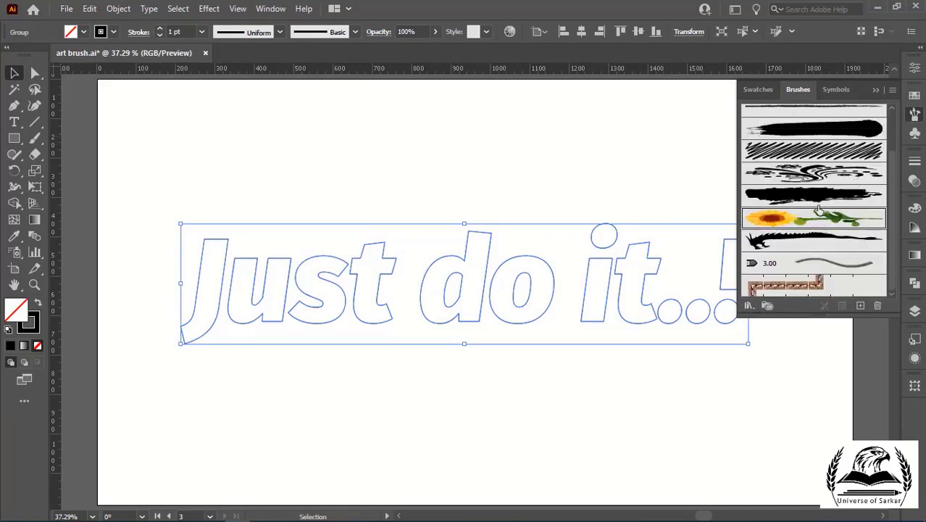
left_click(765, 221)
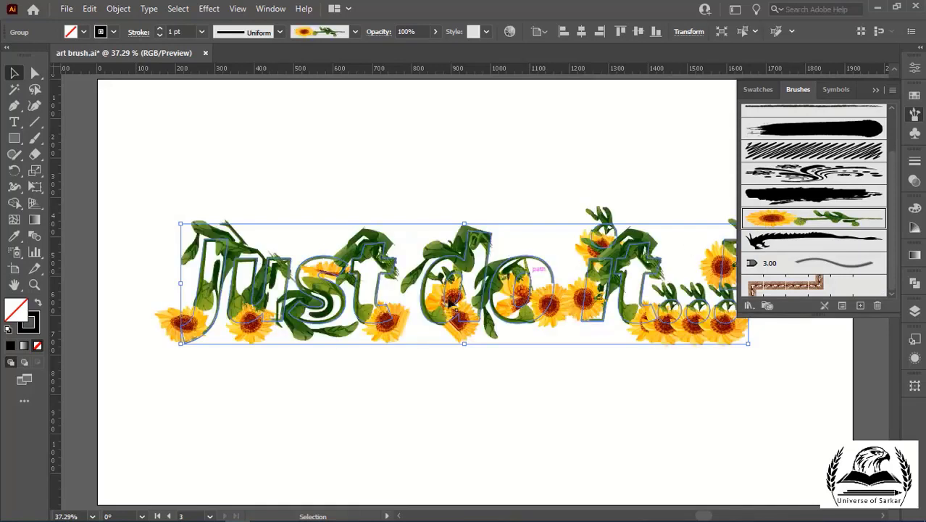
left_click(820, 200)
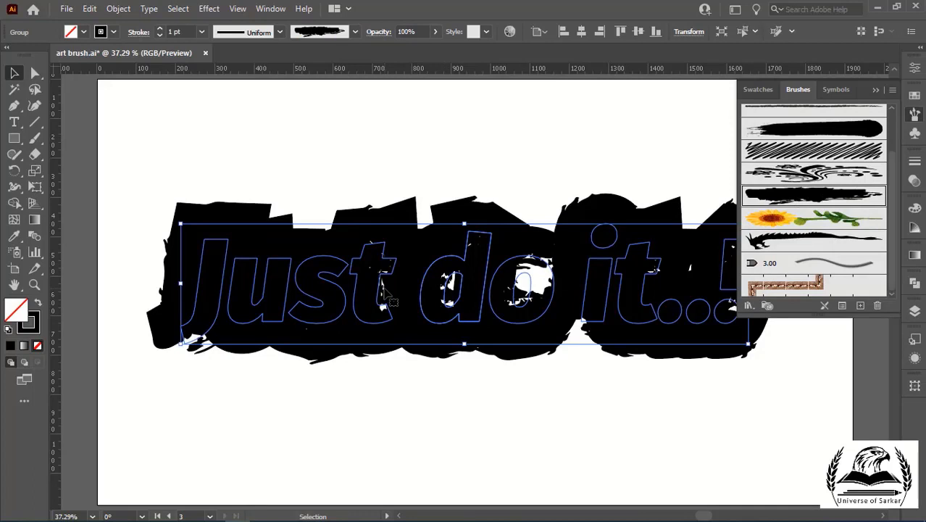
left_click(202, 32)
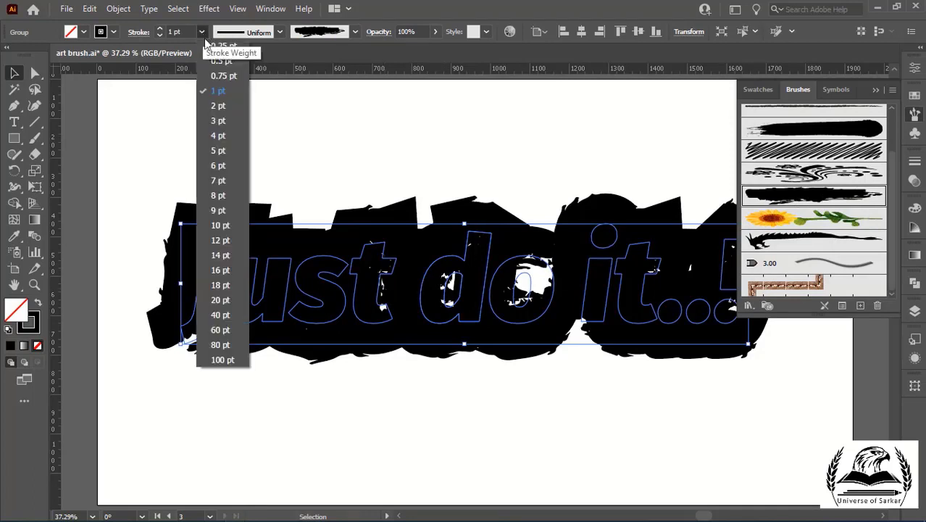
left_click(216, 53)
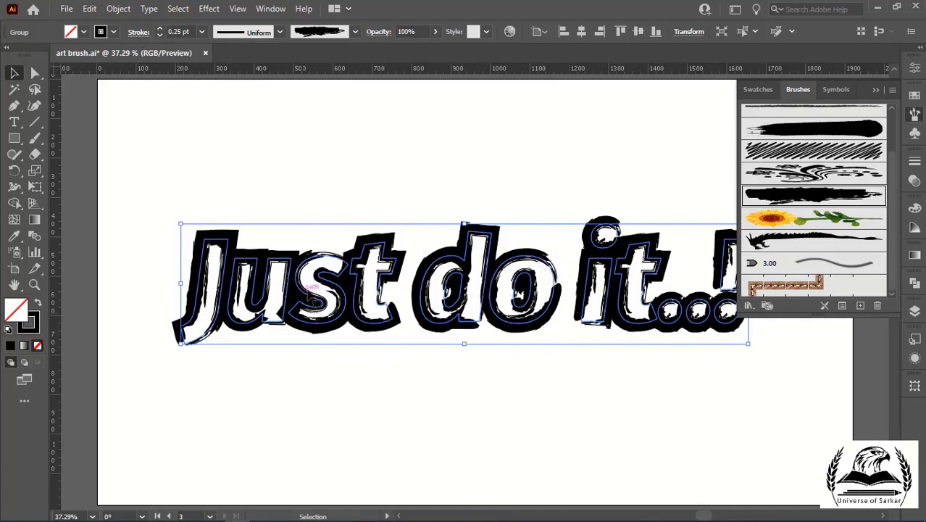
- Preview the deselected lettering, then reopen the Brushes panel's brush libraries list
left_click(531, 412)
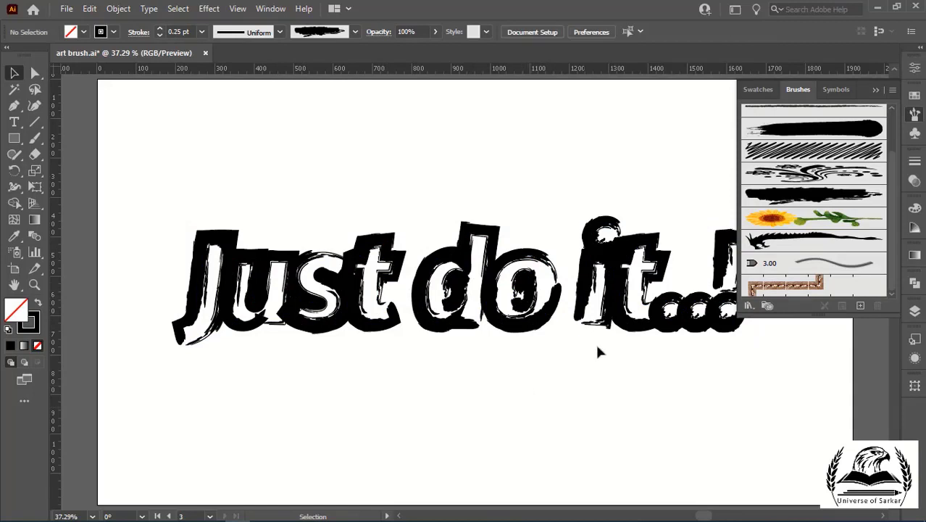
left_click(876, 91)
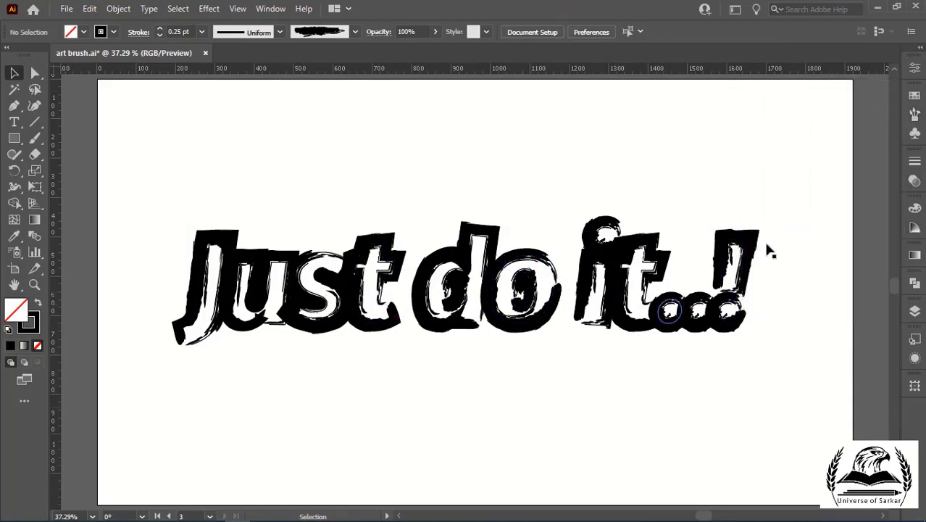
left_click(915, 113)
left_click(749, 305)
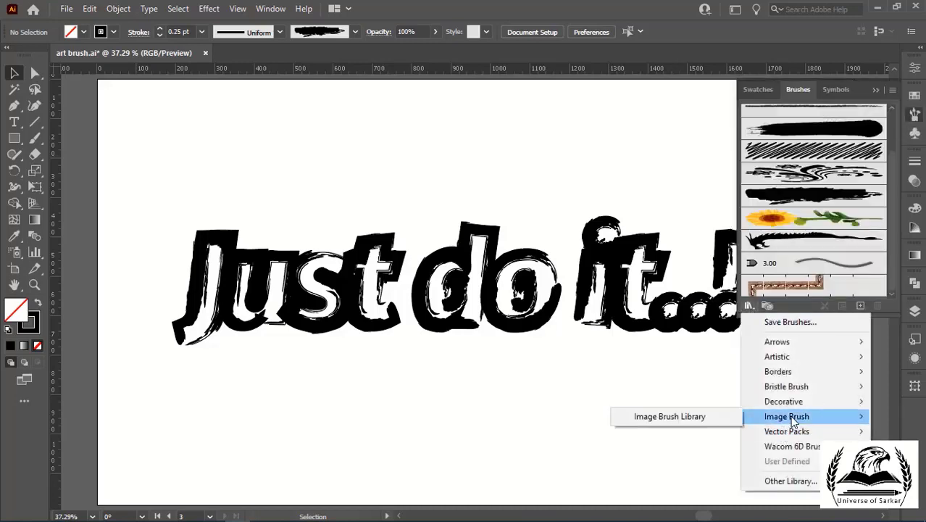
mouse_move(787, 431)
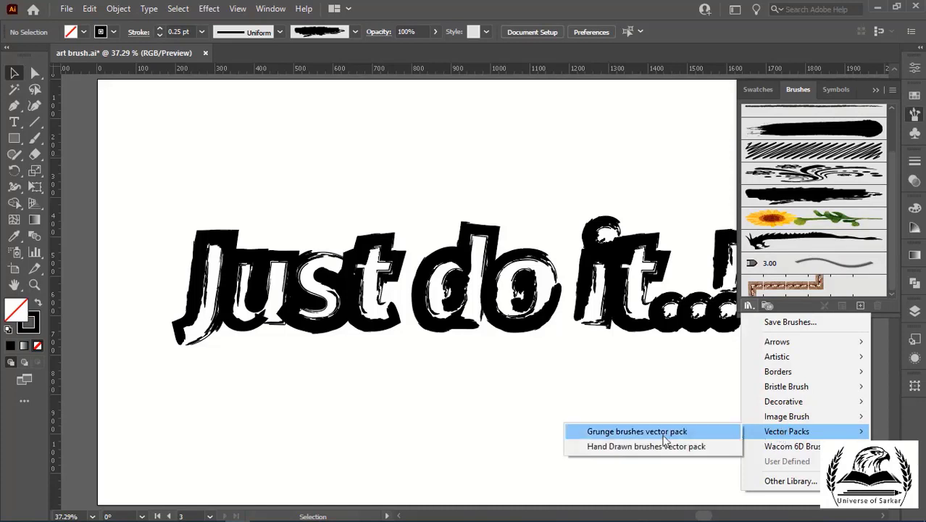
- Apply Grunge Brush Vector Pack 04 to the lettering, settling on a 1 pt stroke weight
left_click(611, 432)
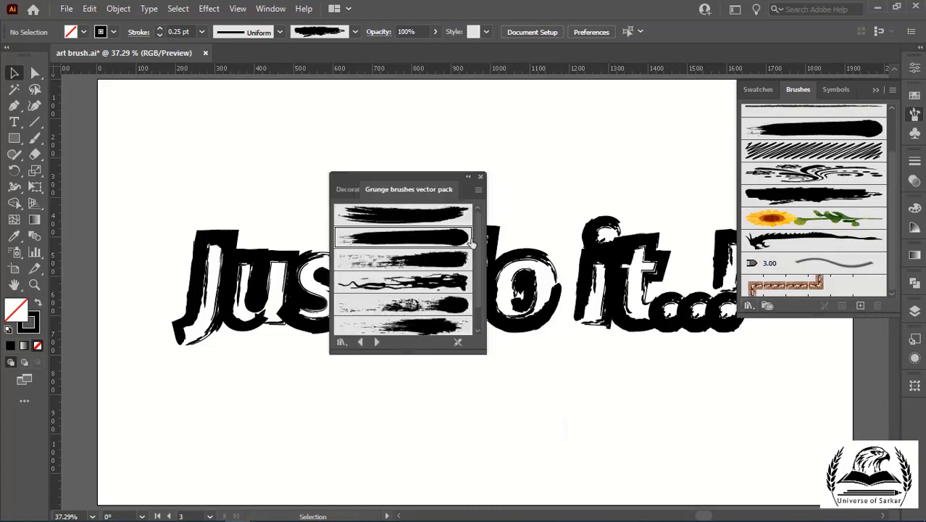
left_click(419, 282)
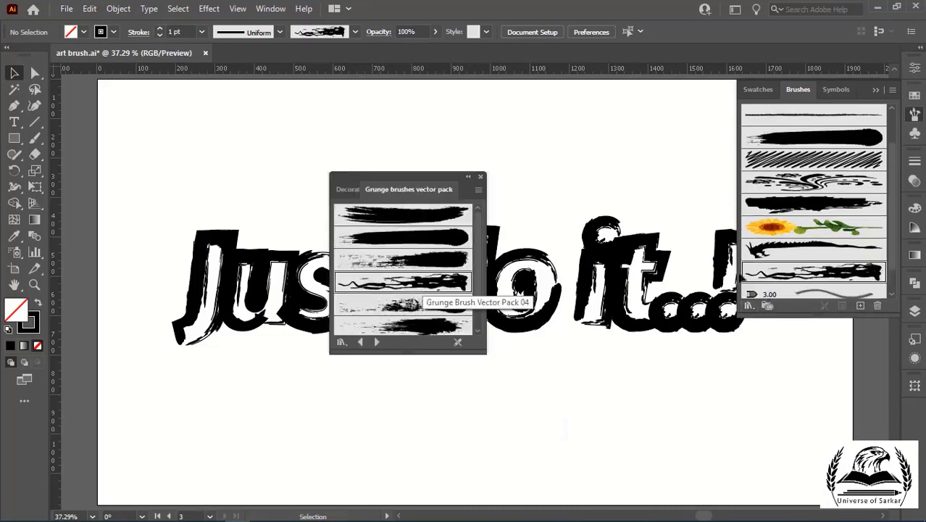
left_click(663, 305)
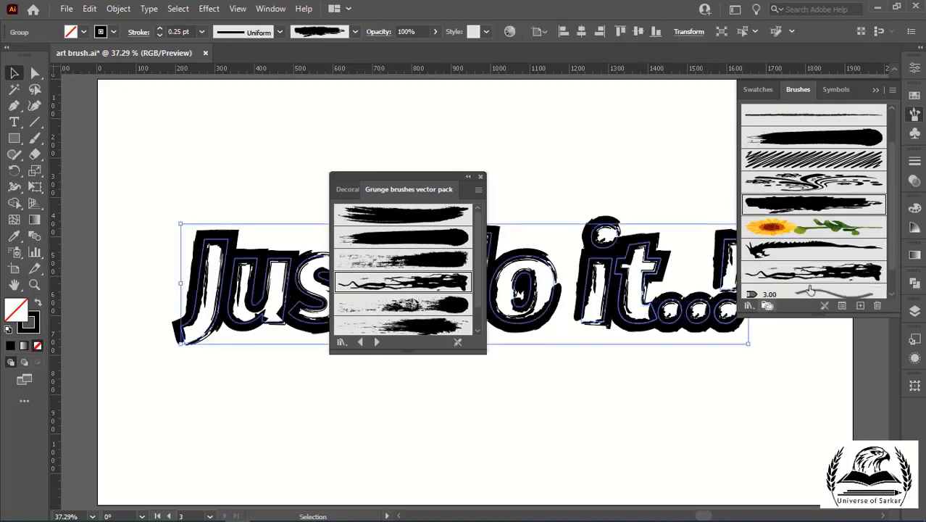
left_click(831, 274)
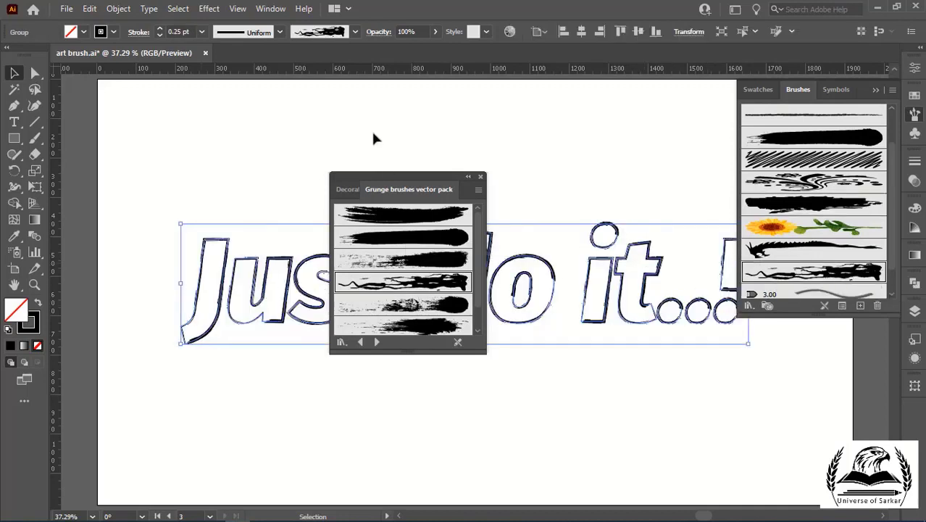
left_click(203, 32)
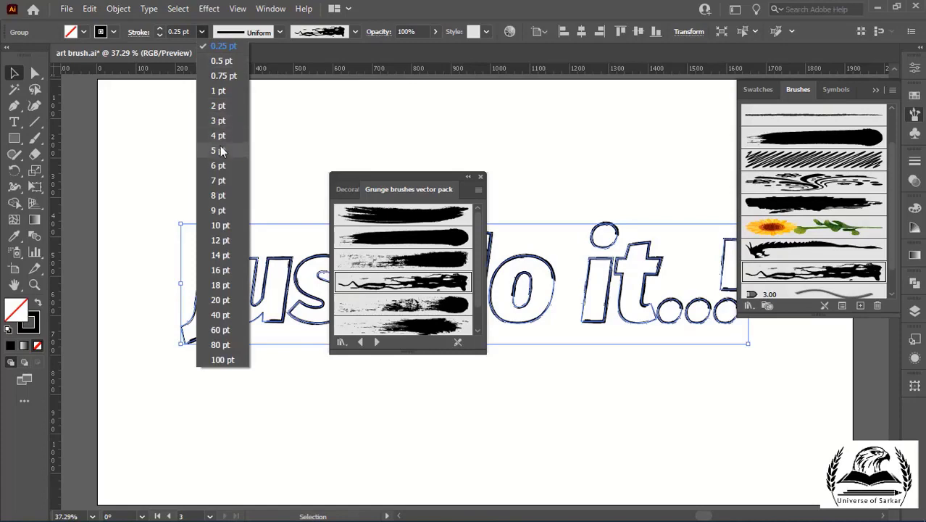
left_click(226, 124)
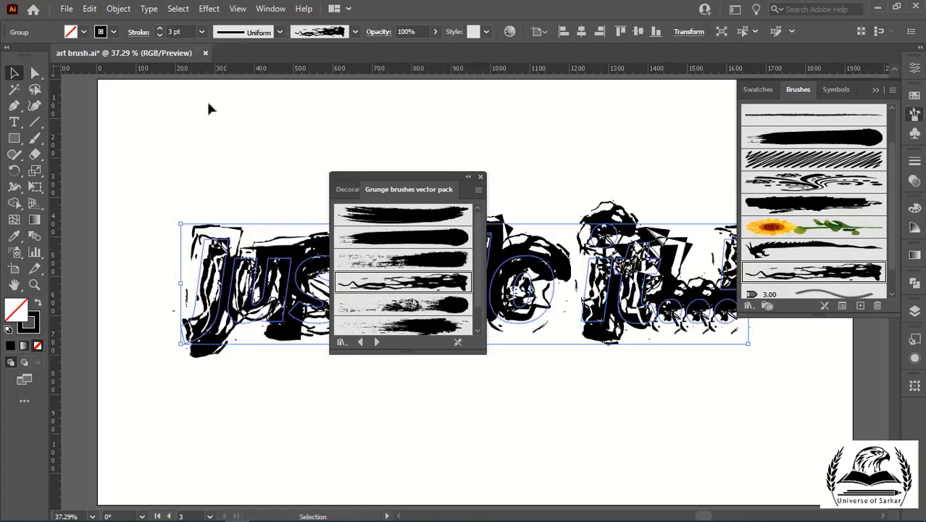
left_click(201, 32)
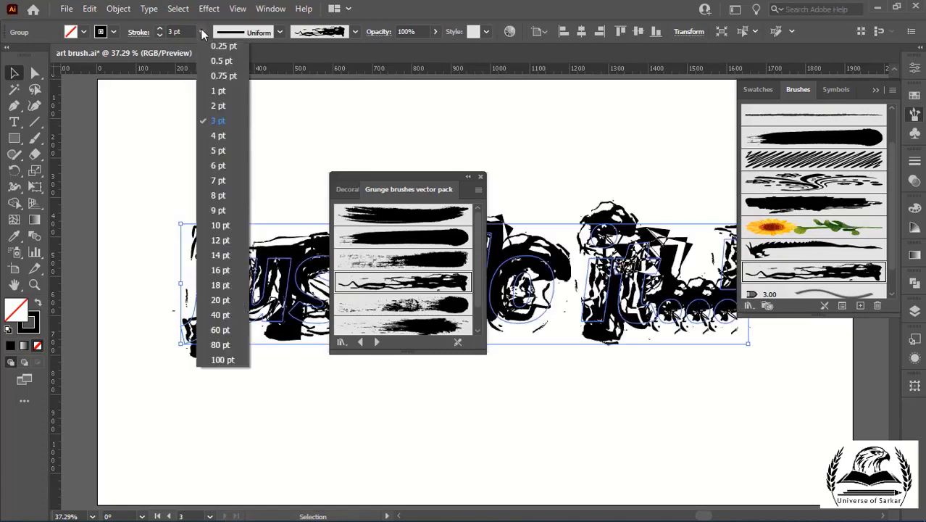
left_click(218, 99)
left_click(278, 166)
- Try other grunge brushes, keep the top grunge brush on the lettering, and close the library
left_click_drag(405, 180, 309, 169)
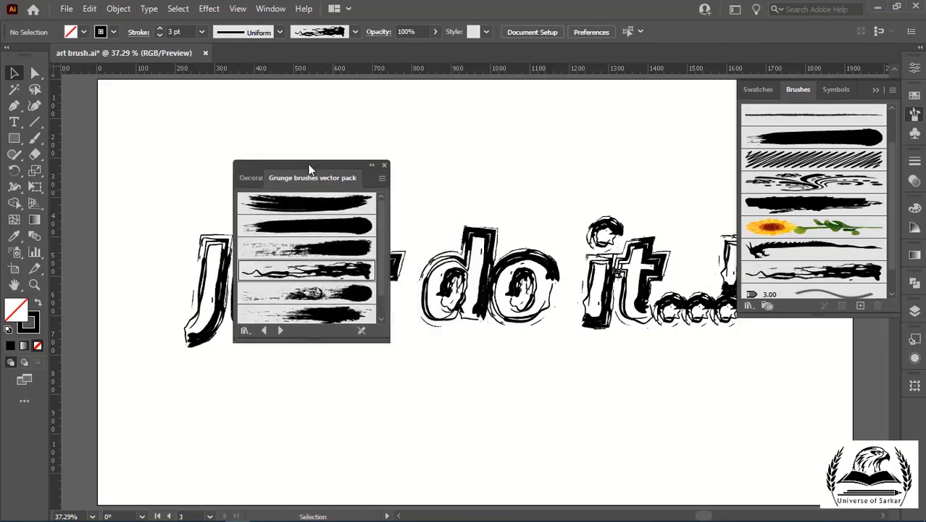
left_click(348, 317)
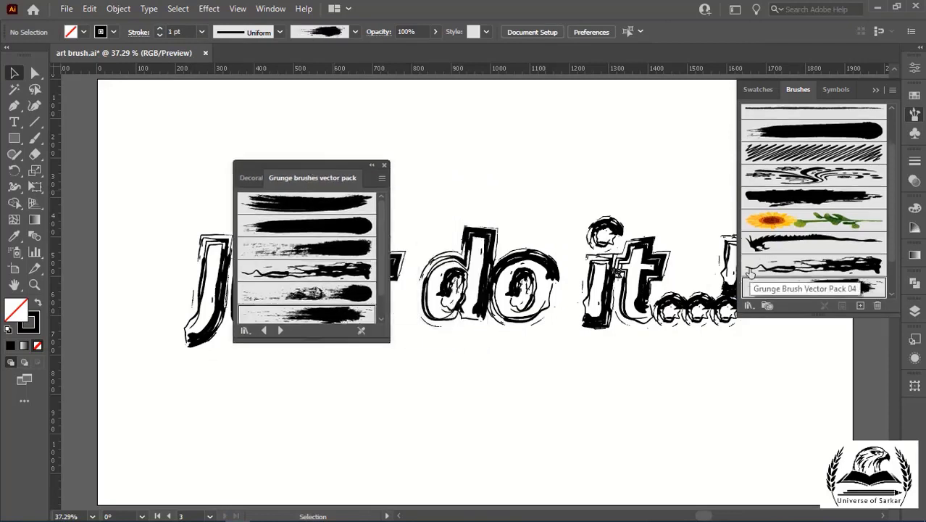
left_click(616, 273)
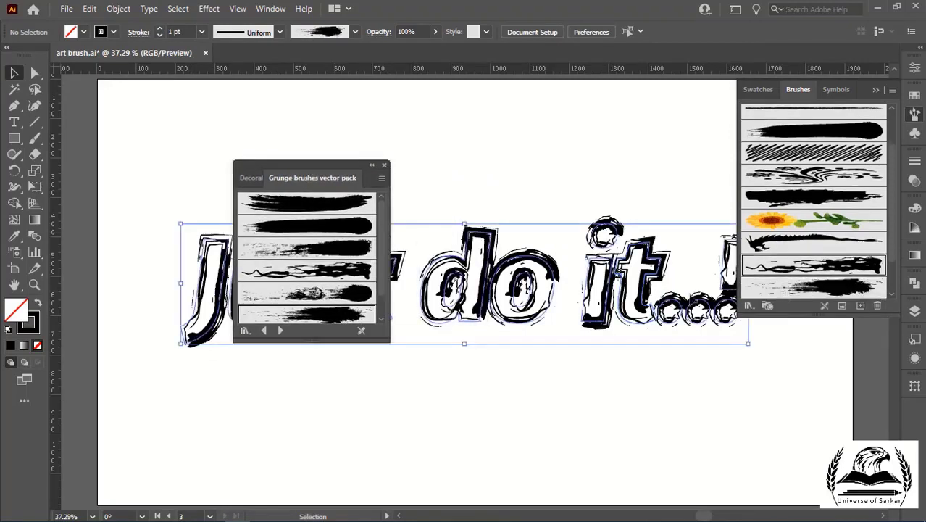
left_click(793, 290)
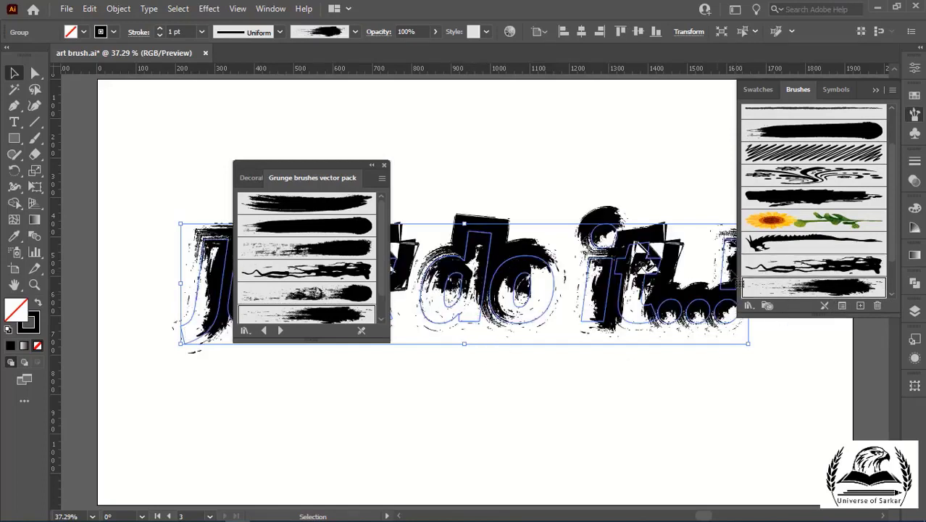
scroll(297, 269, "down", 2)
scroll(299, 271, "up", 2)
left_click(314, 208)
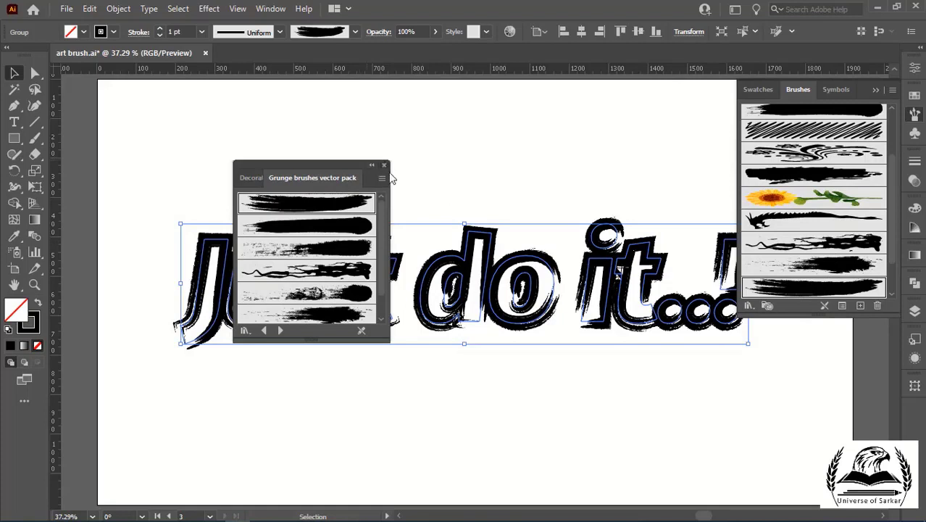
left_click(384, 165)
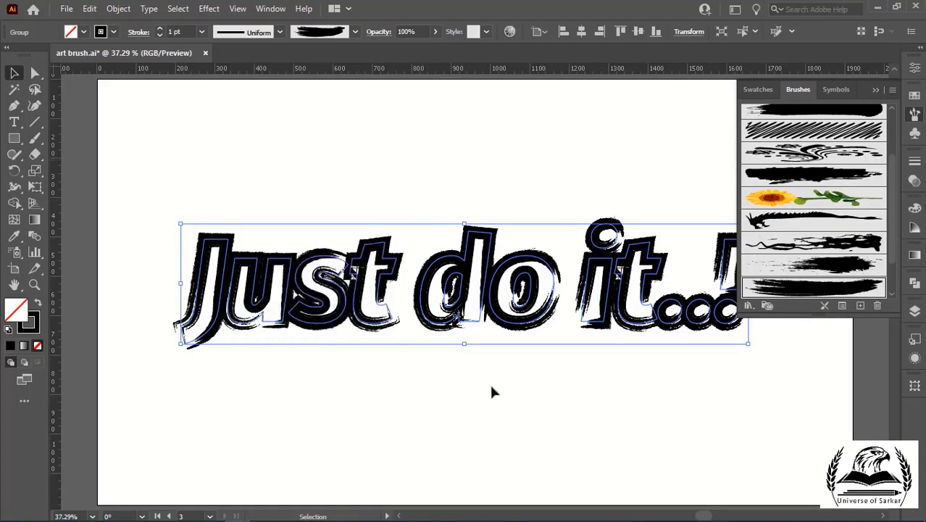
- Collapse and reopen the Brushes panel to show its Artistic brush libraries list
left_click(876, 89)
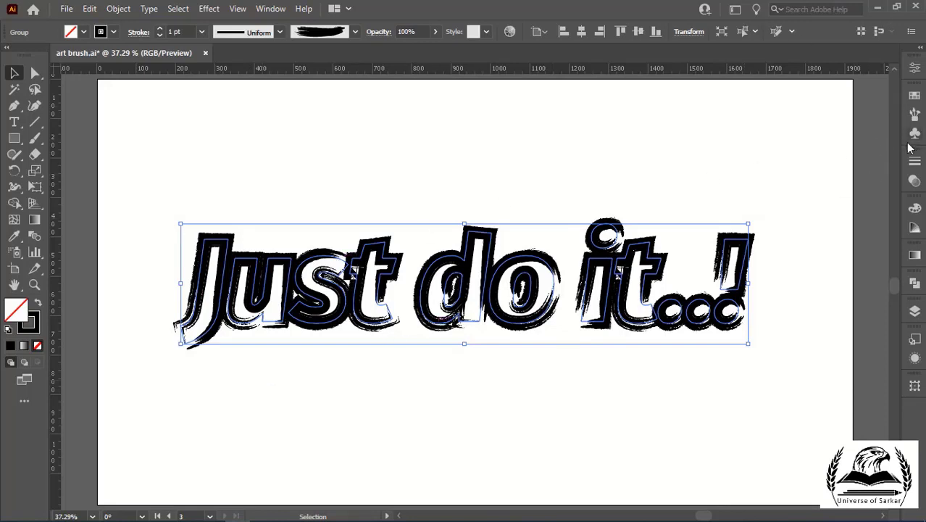
left_click(914, 115)
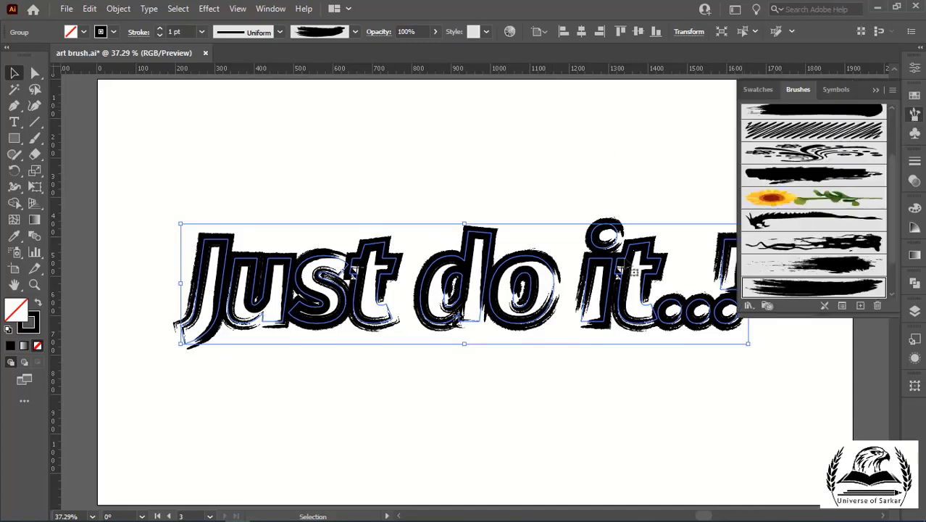
left_click(749, 306)
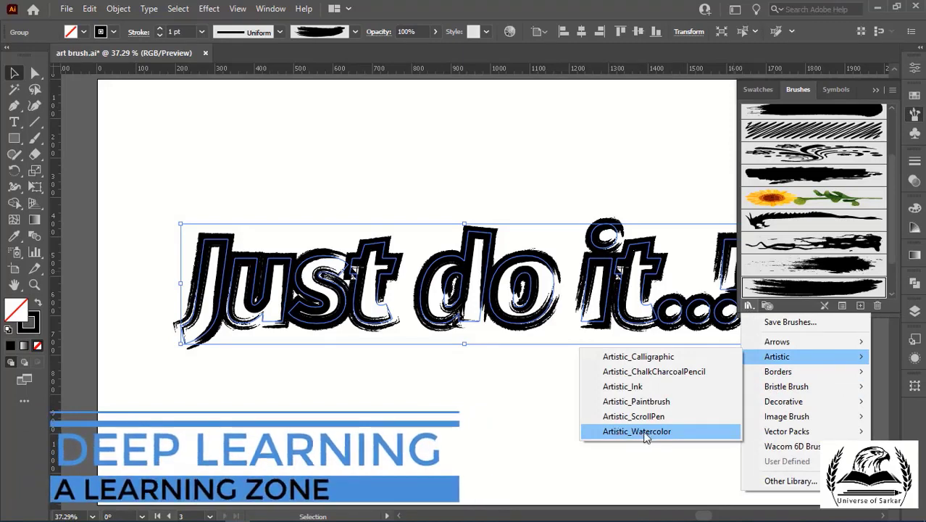
- Apply Light Wash - Thick from Artistic_Watercolor to the lettering and open its brush options
left_click(647, 431)
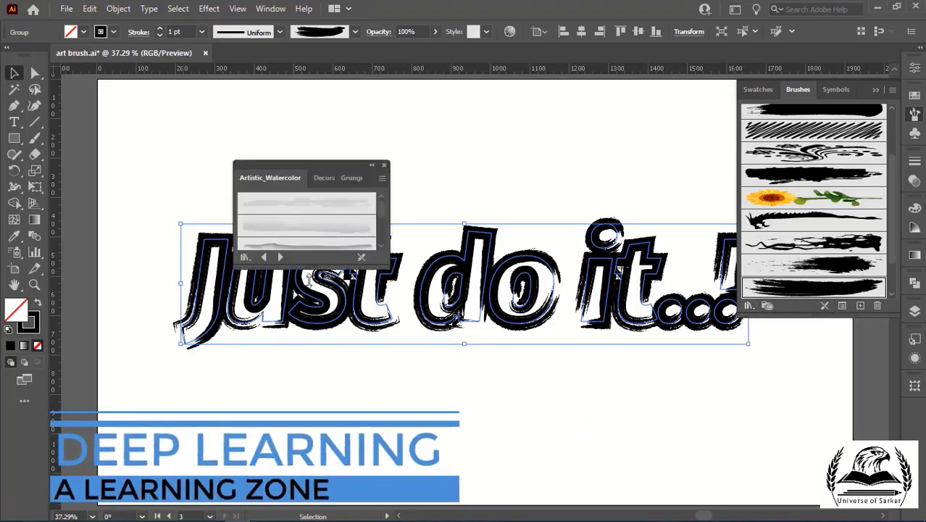
left_click_drag(309, 275, 309, 337)
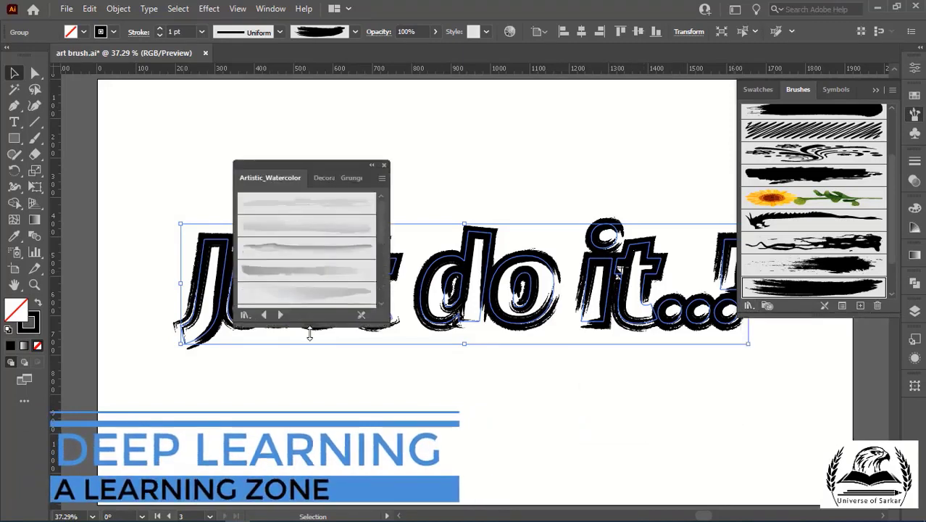
left_click(330, 231)
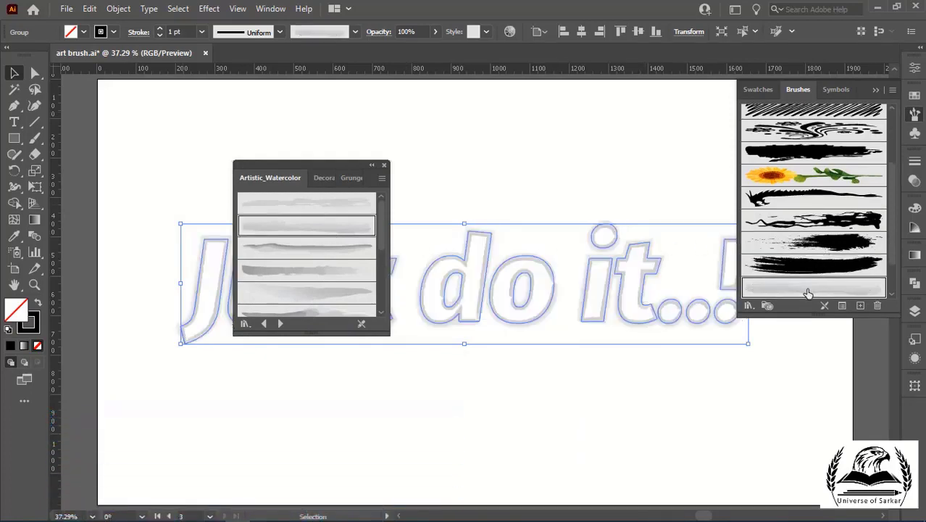
double_click(808, 290)
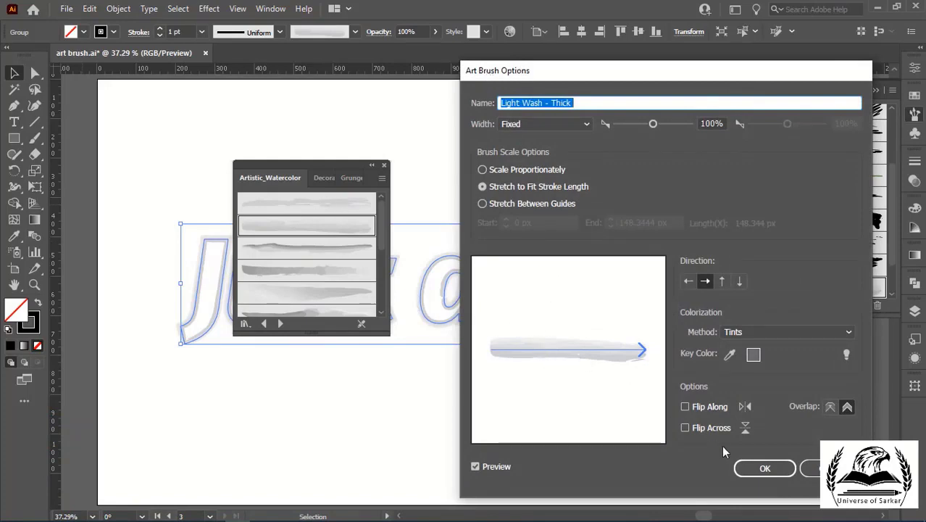
- Set Light Wash - Thick colorization to Hue Shift and apply it to existing strokes
left_click(765, 468)
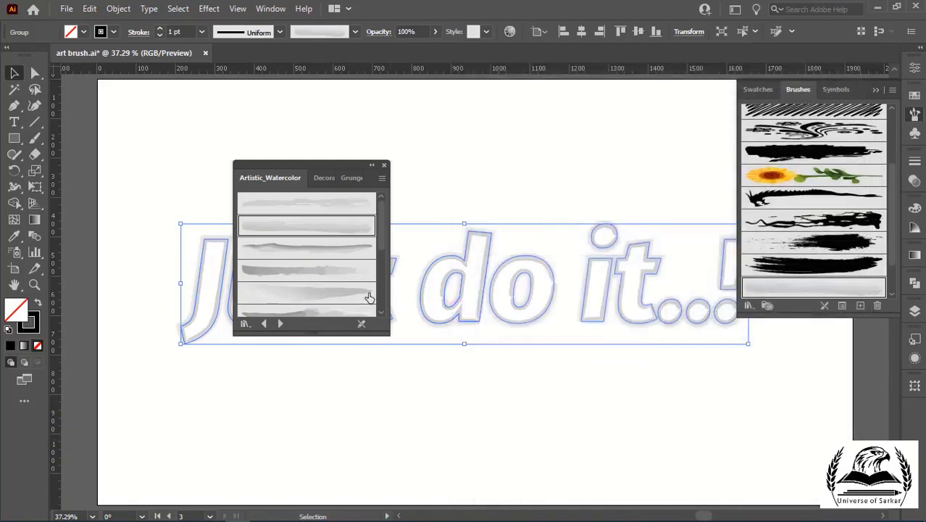
double_click(770, 290)
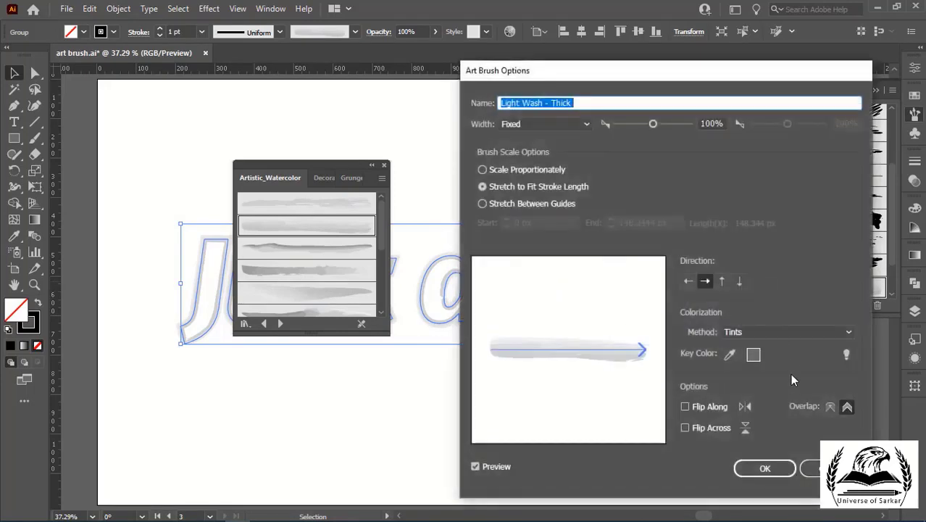
left_click(780, 331)
left_click(754, 391)
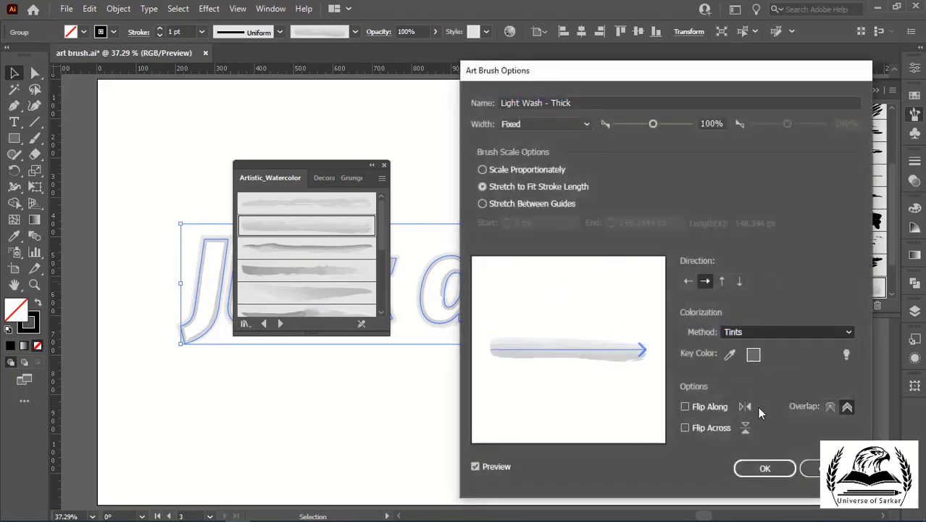
left_click(764, 468)
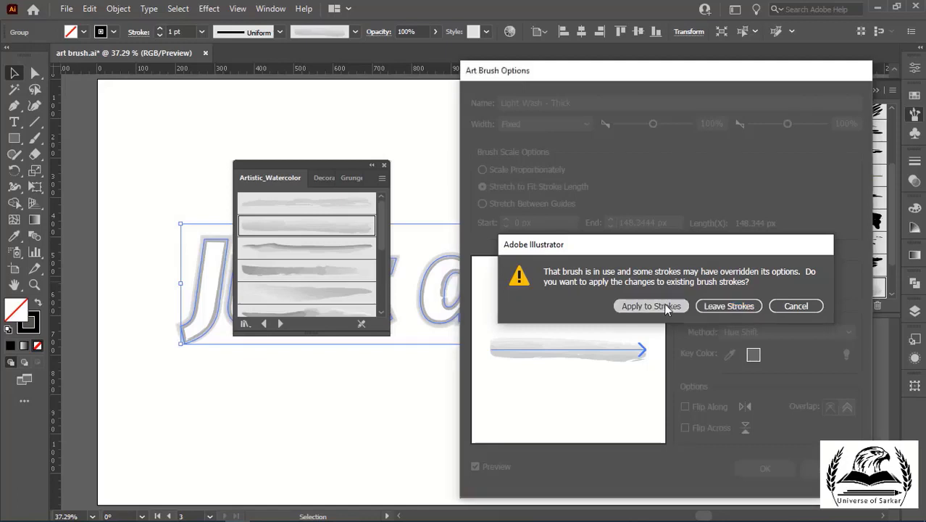
left_click(664, 305)
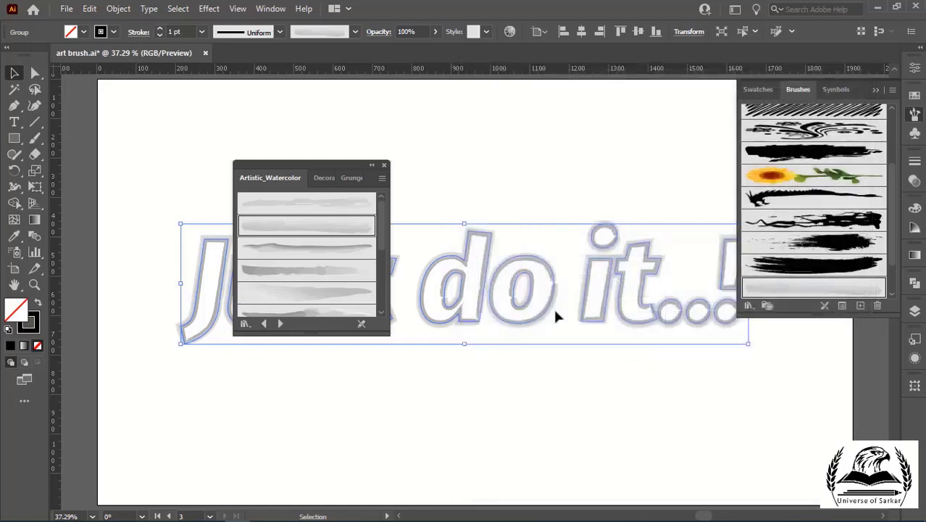
- Make the lettering's watercolor strokes yellow and close the Artistic_Watercolor library
left_click(114, 32)
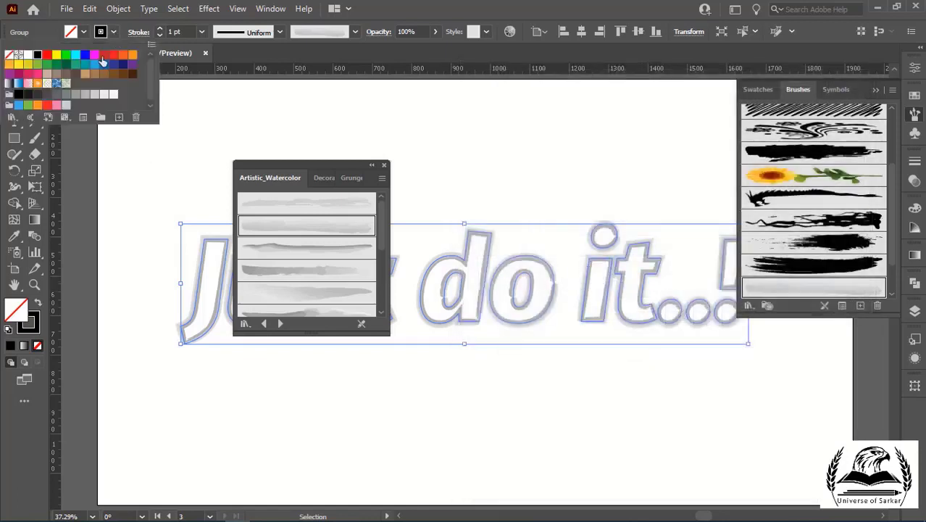
left_click(28, 65)
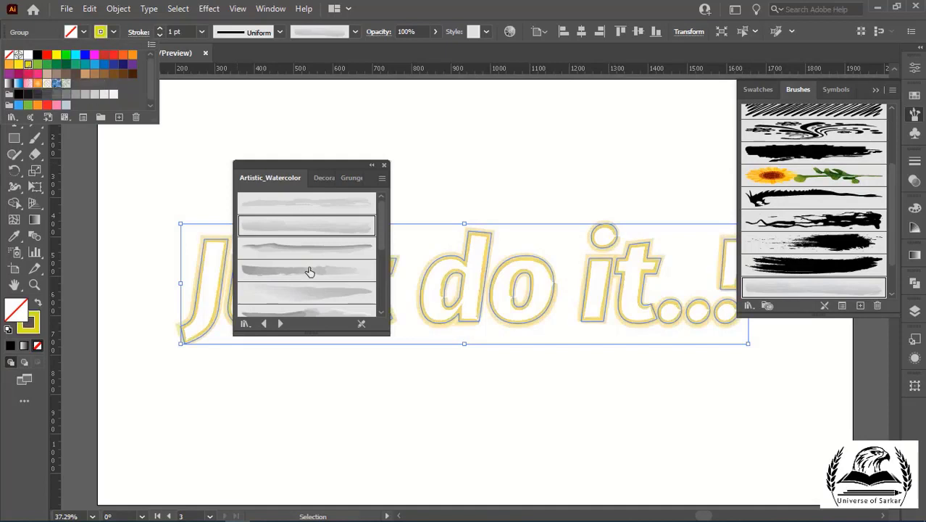
left_click(296, 166)
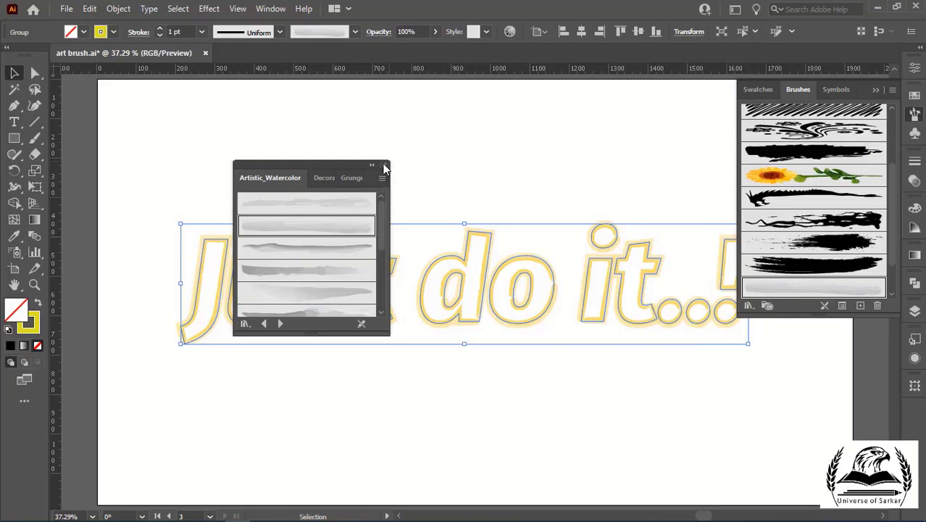
left_click(384, 167)
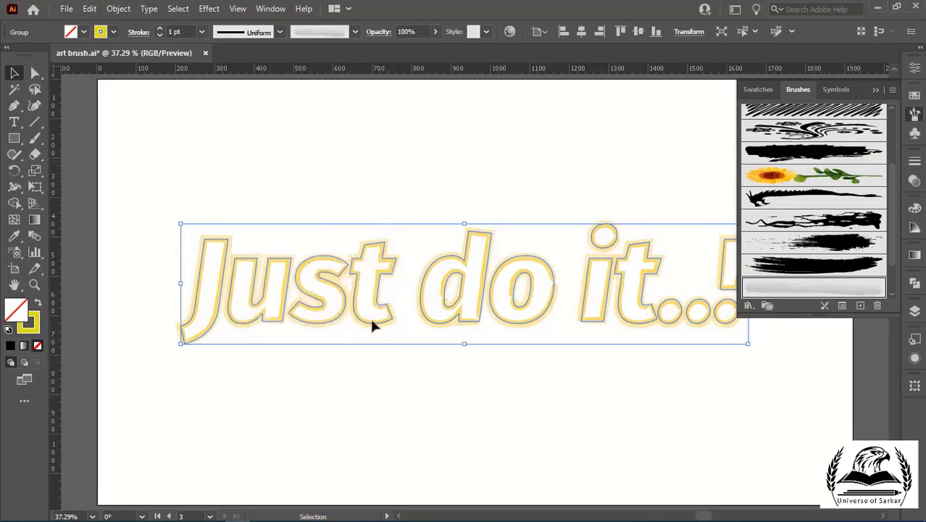
- Pan left across the artboards back to the first artboard with the green square
key("a")
scroll(355, 350, "left", 3)
scroll(358, 356, "left", 3)
scroll(357, 361, "left", 5)
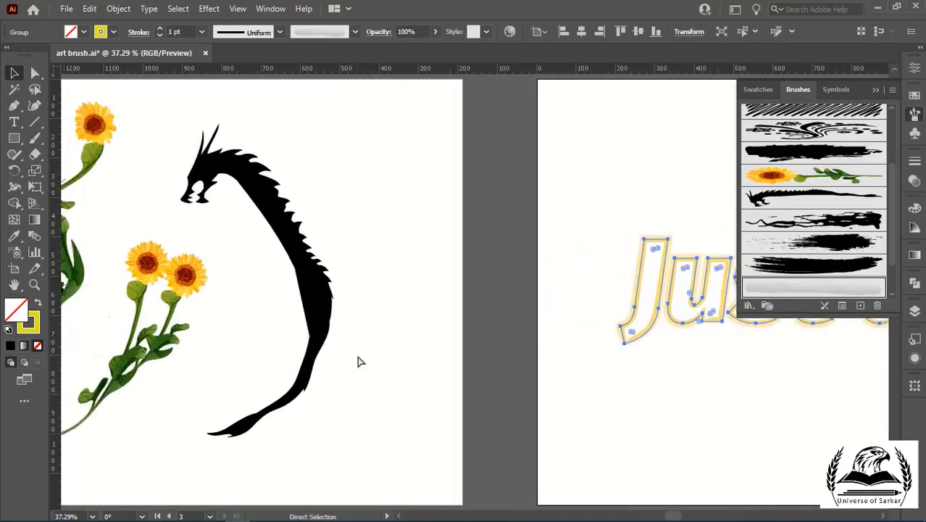
scroll(357, 360, "left", 5)
scroll(358, 360, "left", 10)
scroll(357, 360, "left", 5)
scroll(357, 360, "left", 5)
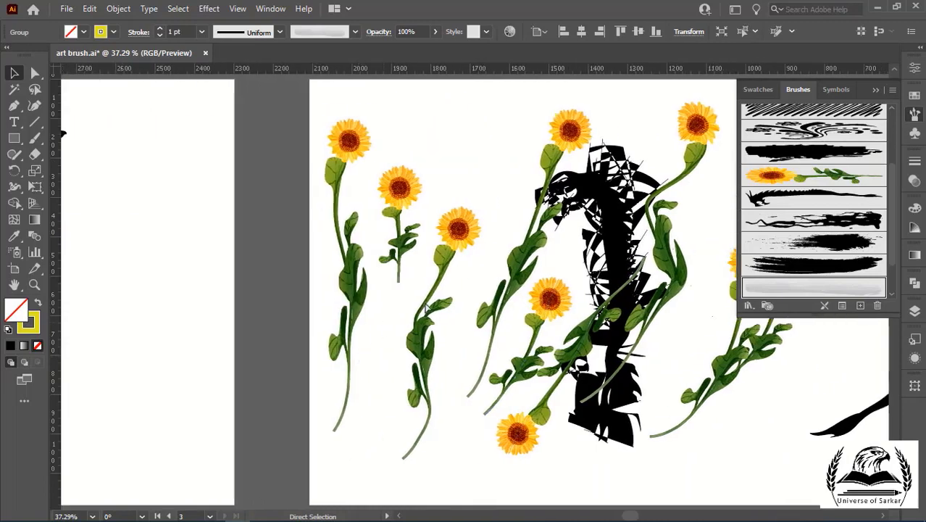
scroll(564, 327, "left", 5)
scroll(568, 327, "left", 5)
scroll(507, 268, "left", 3)
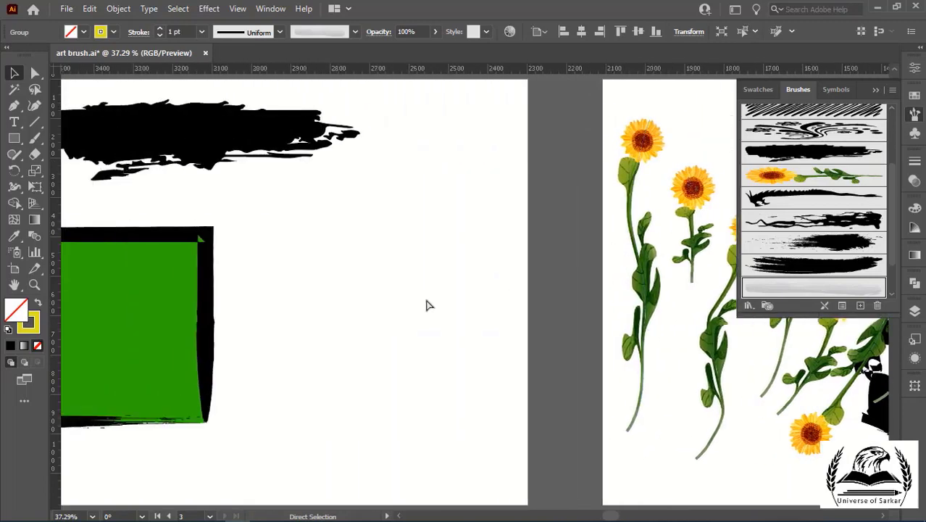
scroll(427, 304, "left", 5)
scroll(427, 304, "left", 4)
scroll(427, 304, "left", 5)
scroll(386, 242, "left", 2)
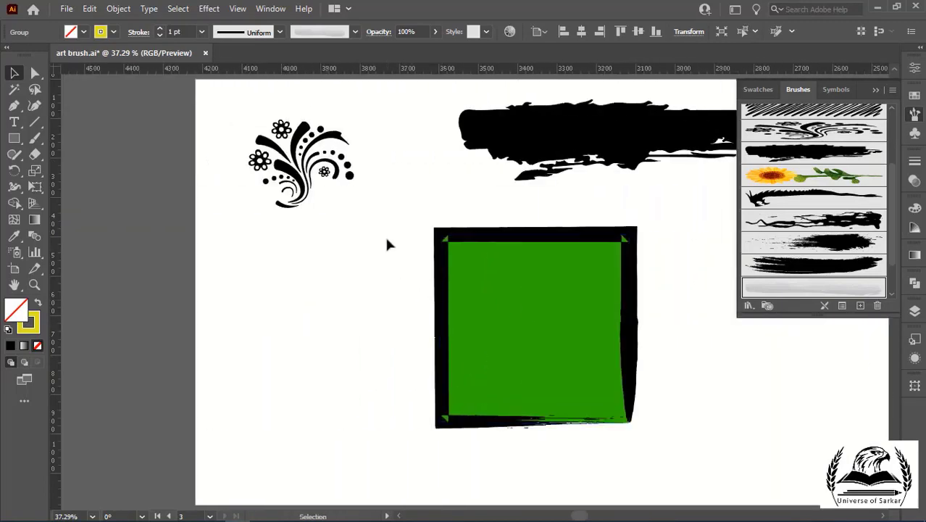
scroll(386, 239, "right", 4)
scroll(385, 239, "right", 3)
- Drag the green grunge-framed square about 534 px to the right with the Selection tool
key("v")
scroll(557, 243, "up", 2)
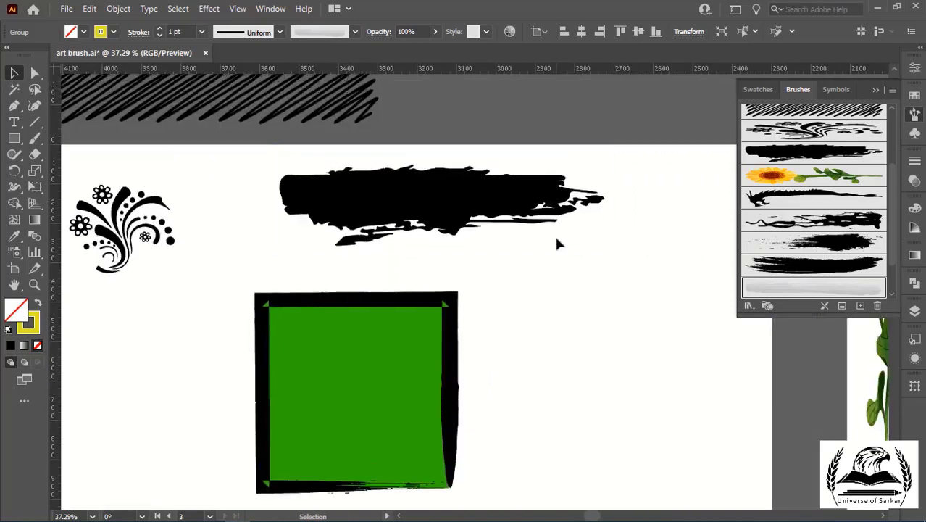
scroll(557, 244, "down", 2)
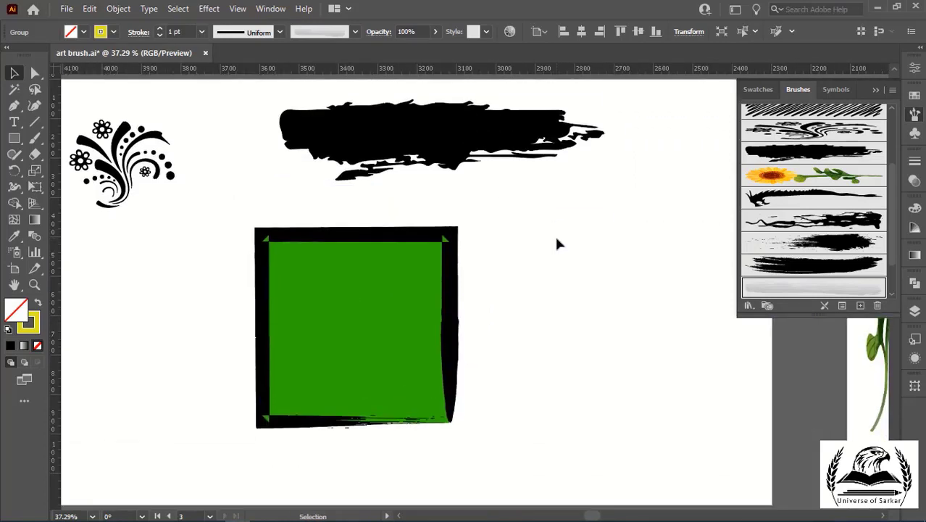
left_click(588, 344)
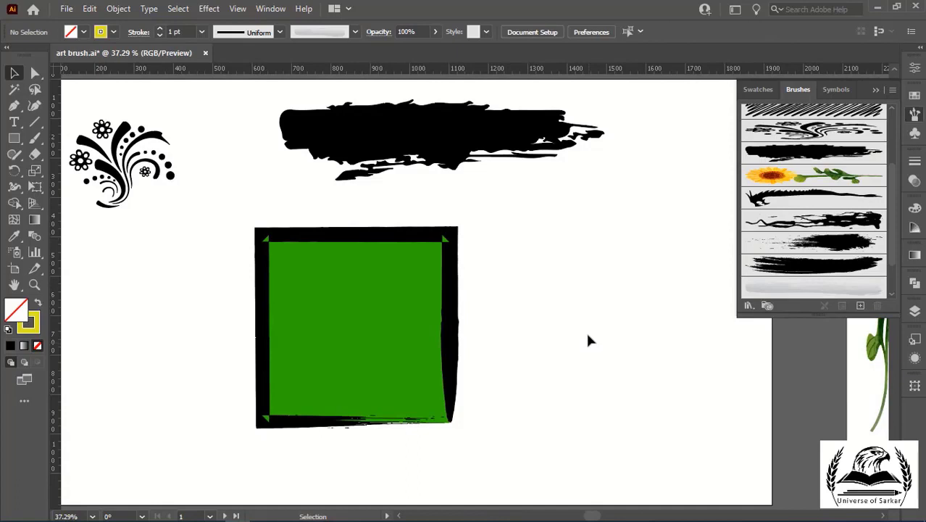
left_click_drag(336, 244, 550, 226)
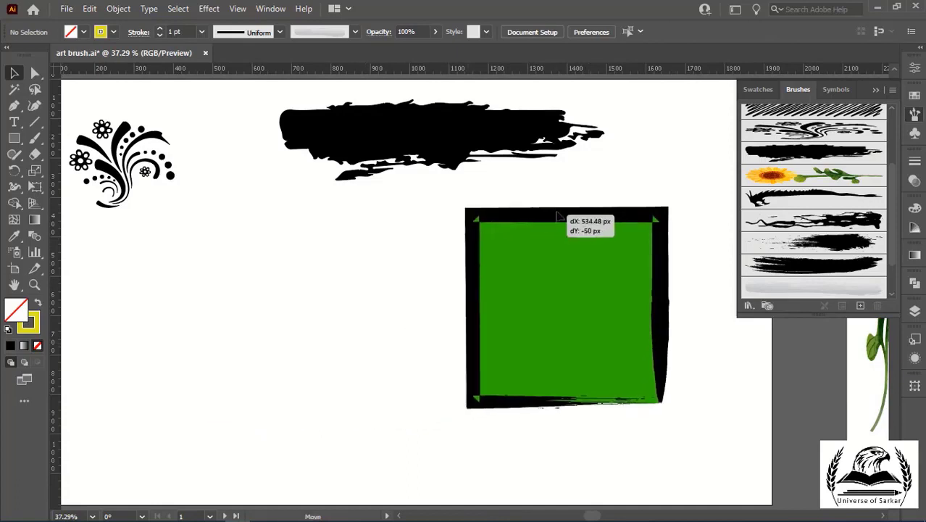